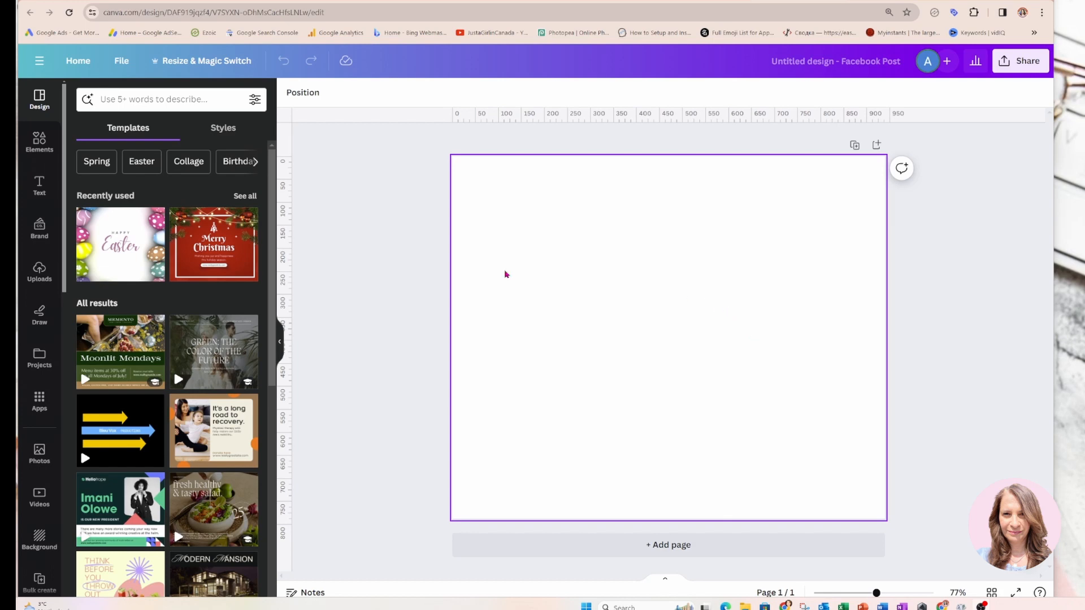
Add a text box to the blank page and set its font to Canva Sans
{"action": "left_click", "coordinate": [45, 195]}
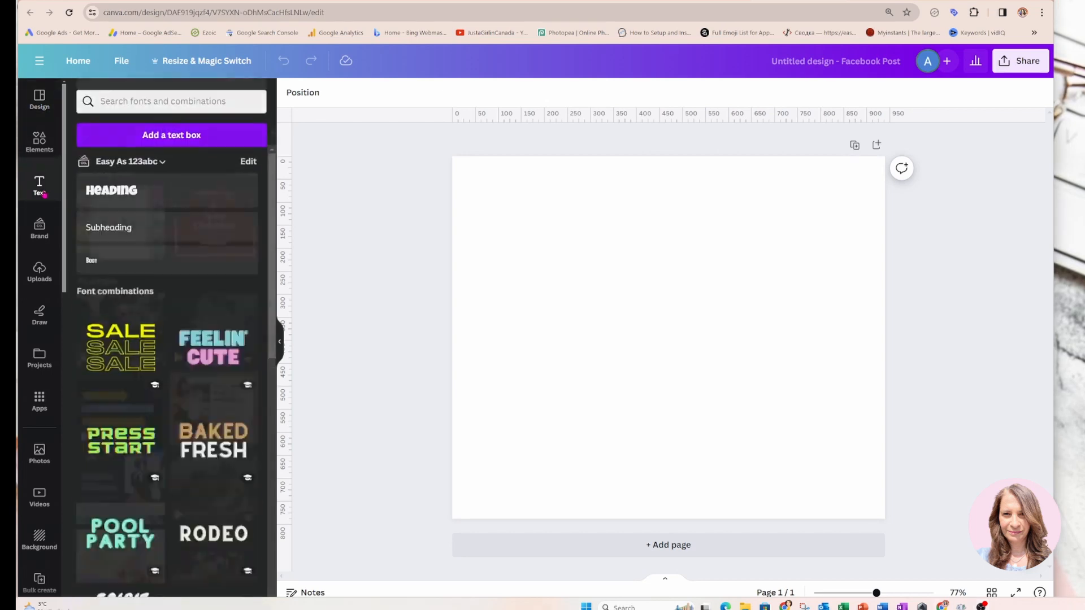
{"action": "left_click", "coordinate": [131, 141]}
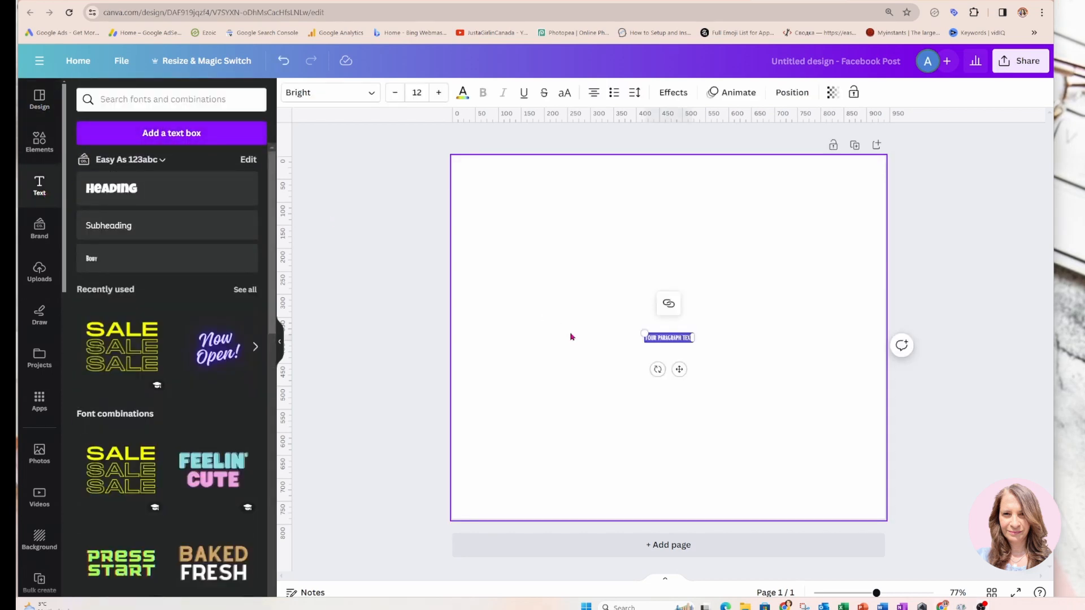
{"action": "left_click", "coordinate": [667, 338]}
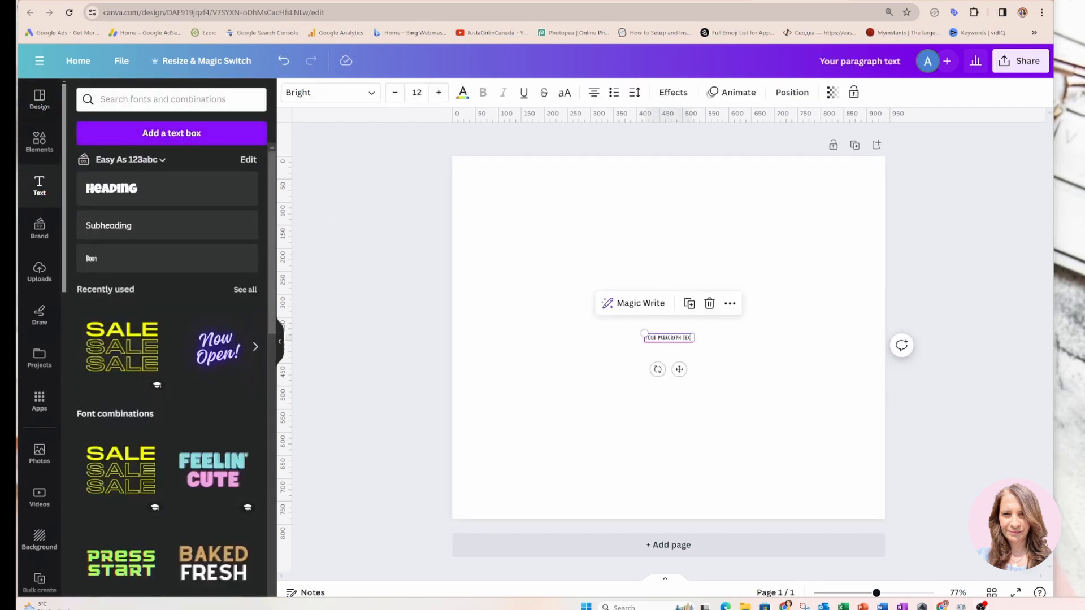
{"action": "left_click", "coordinate": [372, 97]}
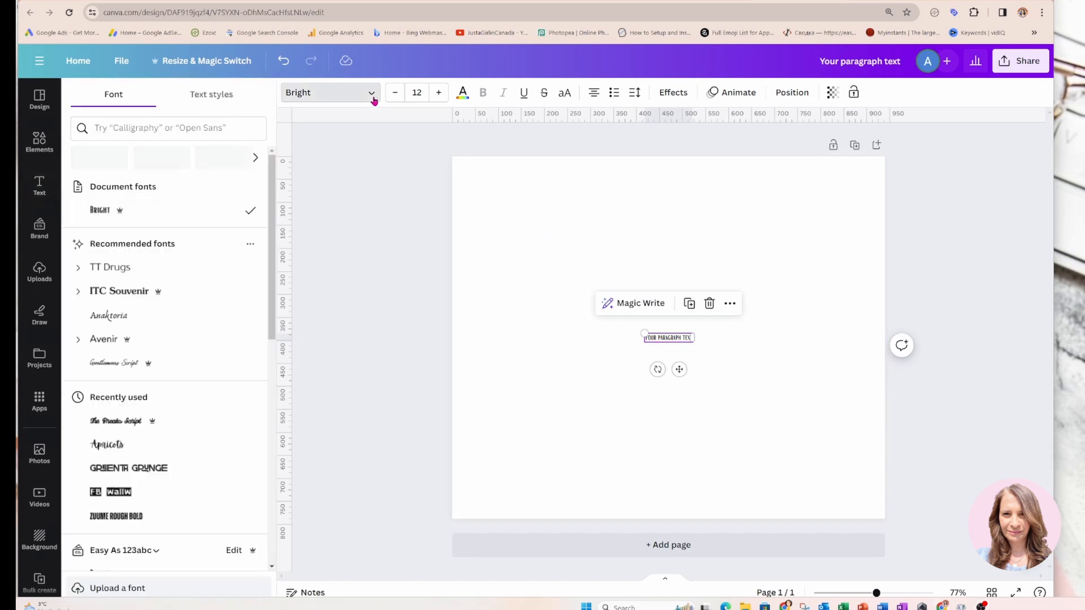
{"action": "left_click", "coordinate": [186, 127]}
{"action": "type", "text": "canv"}
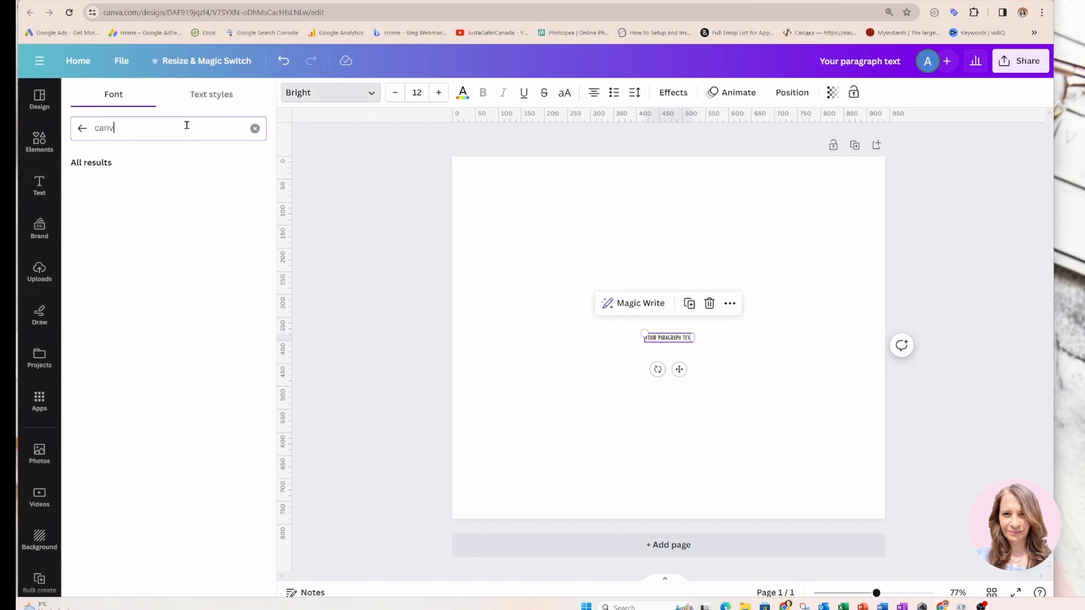
{"action": "type", "text": "a"}
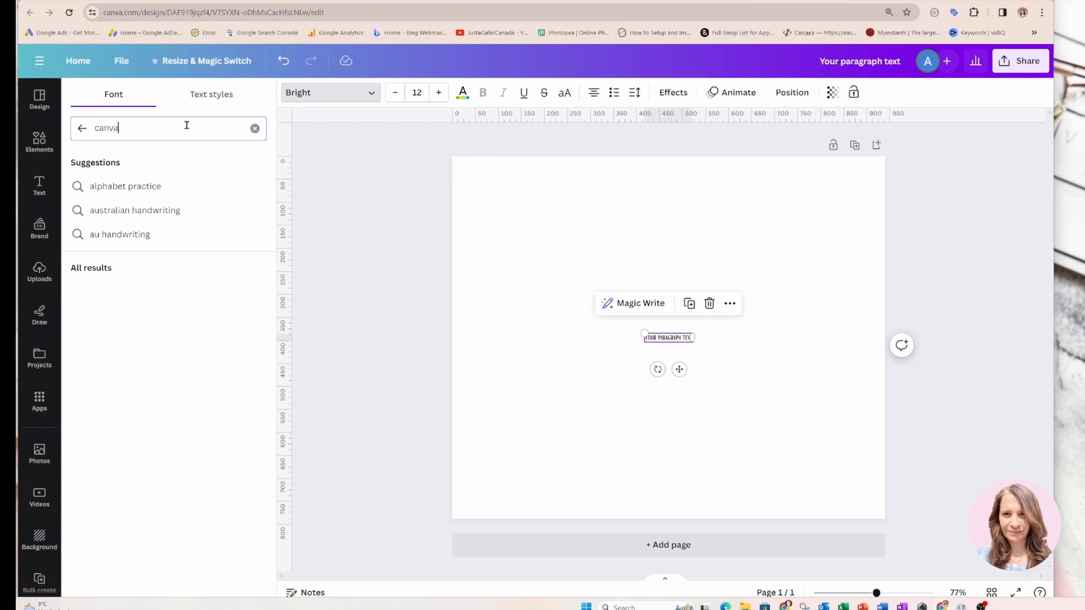
{"action": "left_click", "coordinate": [129, 290]}
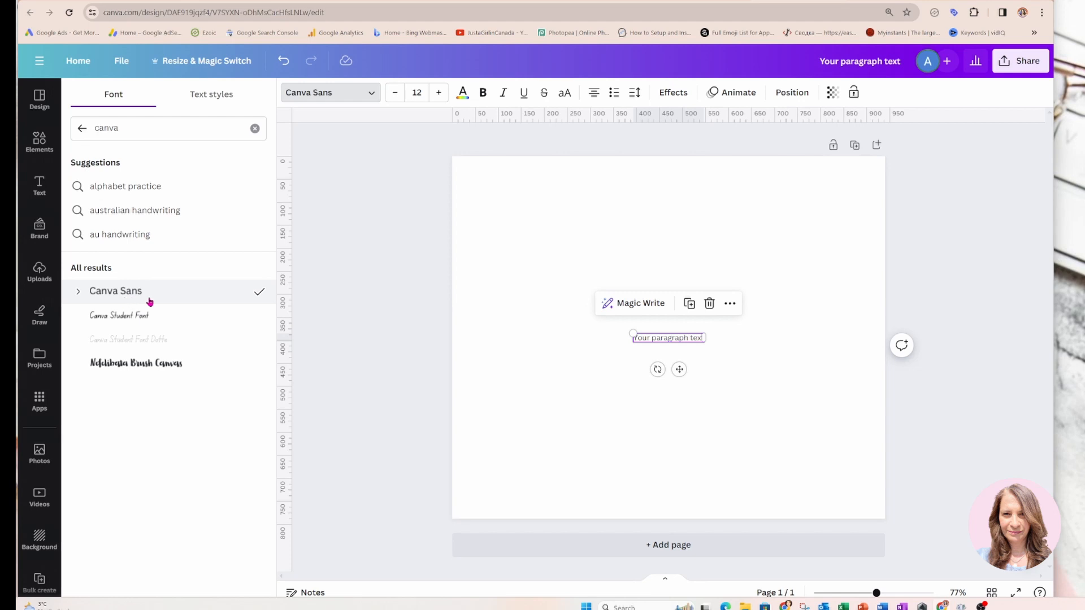
Replace the placeholder text with "SESSION STARTING SOON -" in capital letters
{"action": "double_click", "coordinate": [659, 339]}
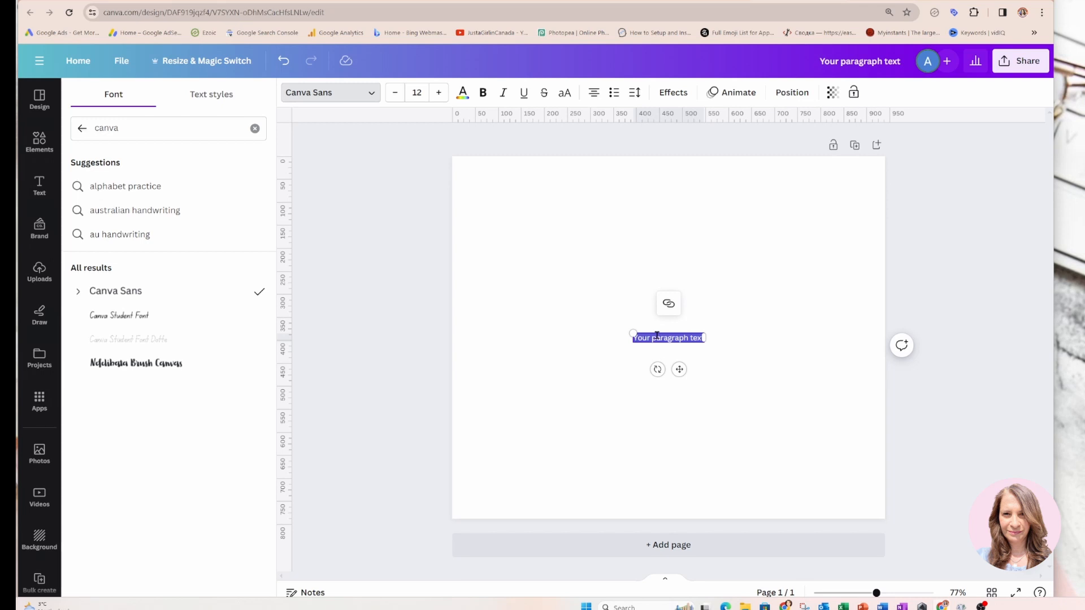
{"action": "type", "text": "se"}
{"action": "key", "text": "BackSpace"}
{"action": "key", "text": "BackSpace"}
{"action": "key", "text": "Caps_Lock"}
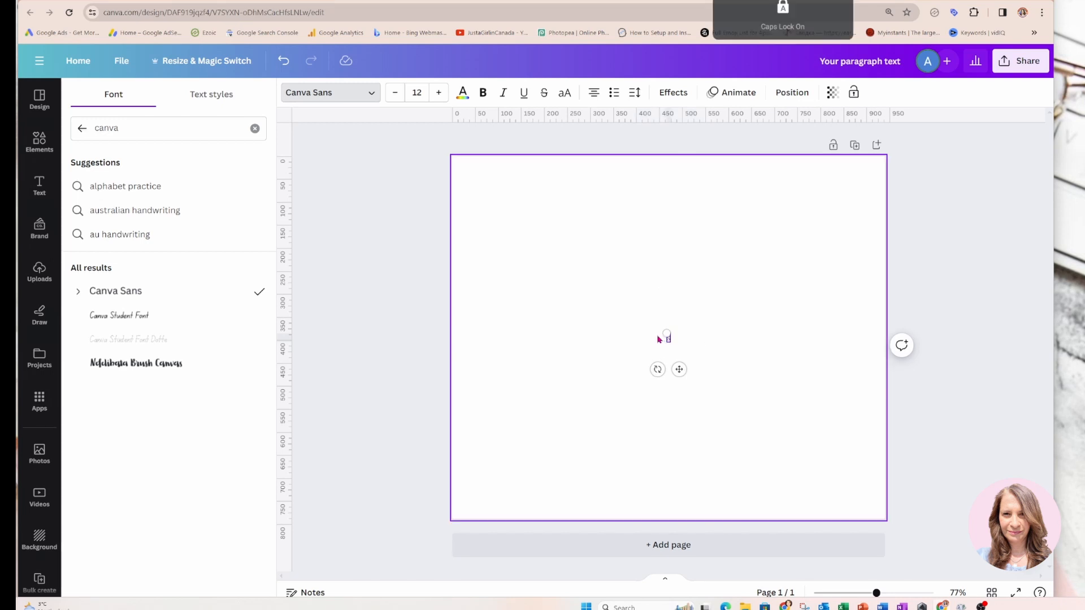
{"action": "type", "text": "SESSION WILL START SO"}
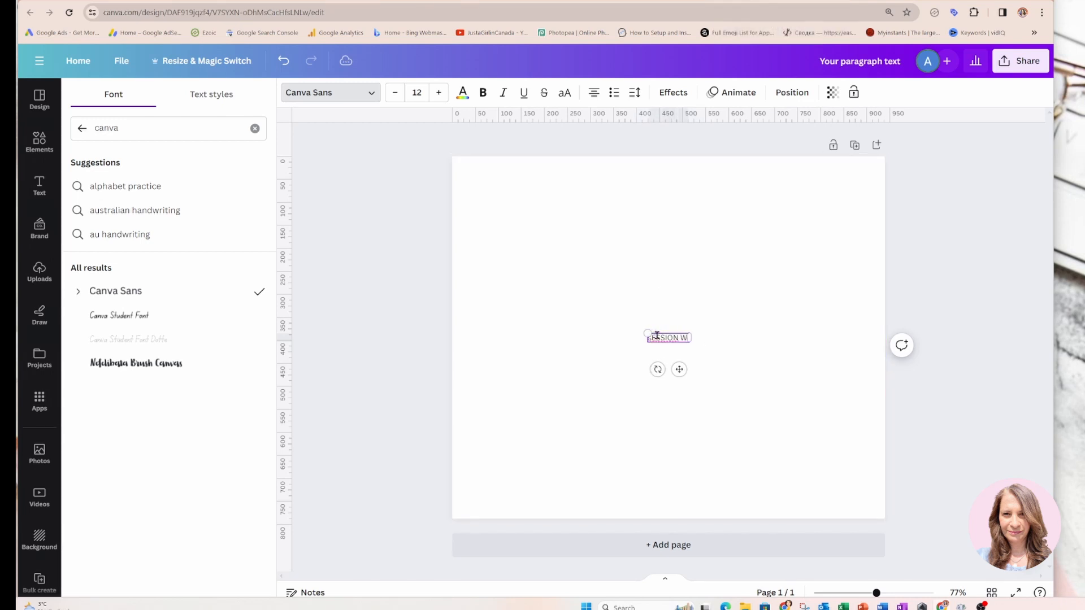
{"action": "type", "text": "ON"}
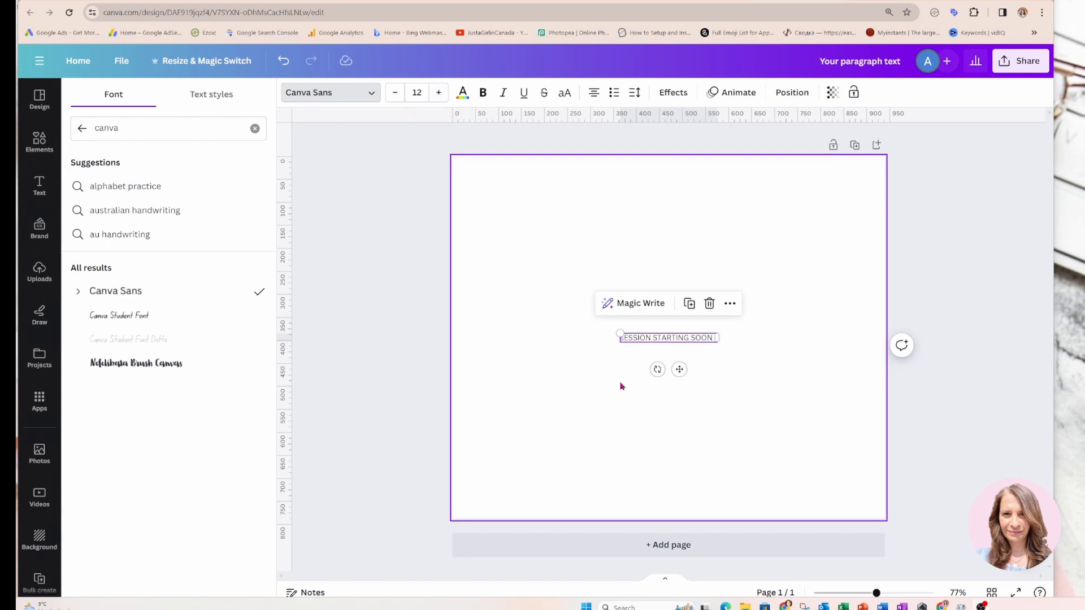
{"action": "left_click", "coordinate": [634, 365]}
{"action": "left_click", "coordinate": [629, 341]}
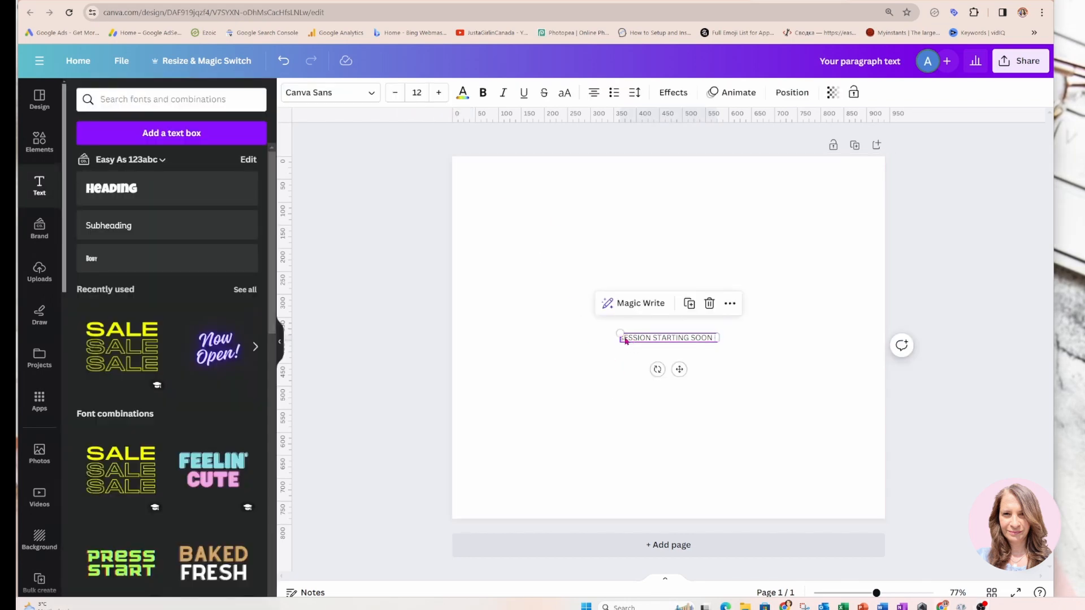
{"action": "key", "text": "BackSpace"}
{"action": "type", "text": "S"}
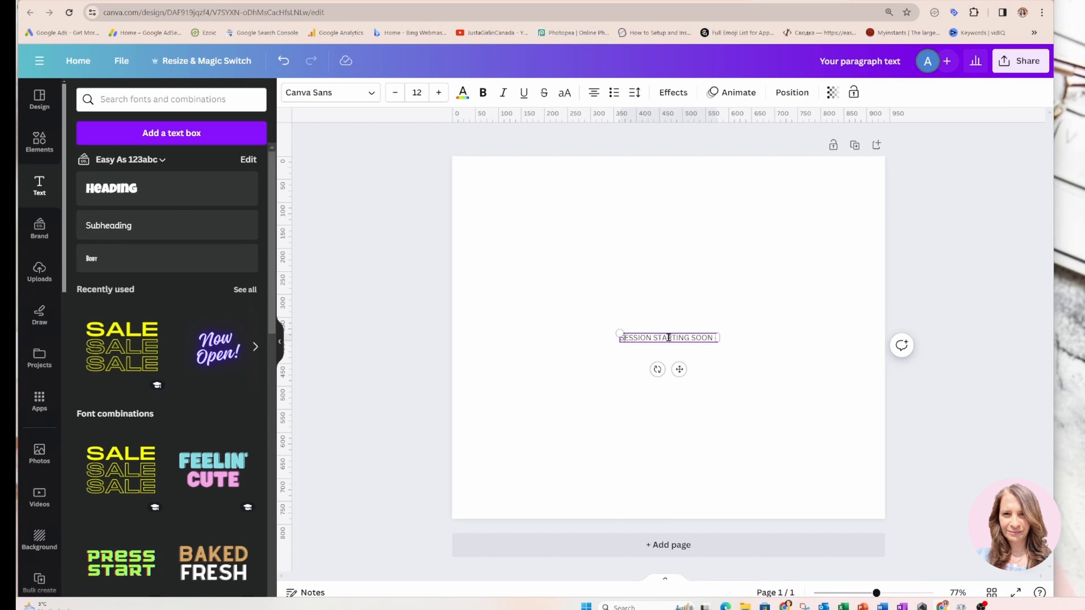
Increase the font size of the "SESSION STARTING SOON -" text to 27
{"action": "left_click", "coordinate": [439, 93]}
{"action": "left_click", "coordinate": [439, 93]}
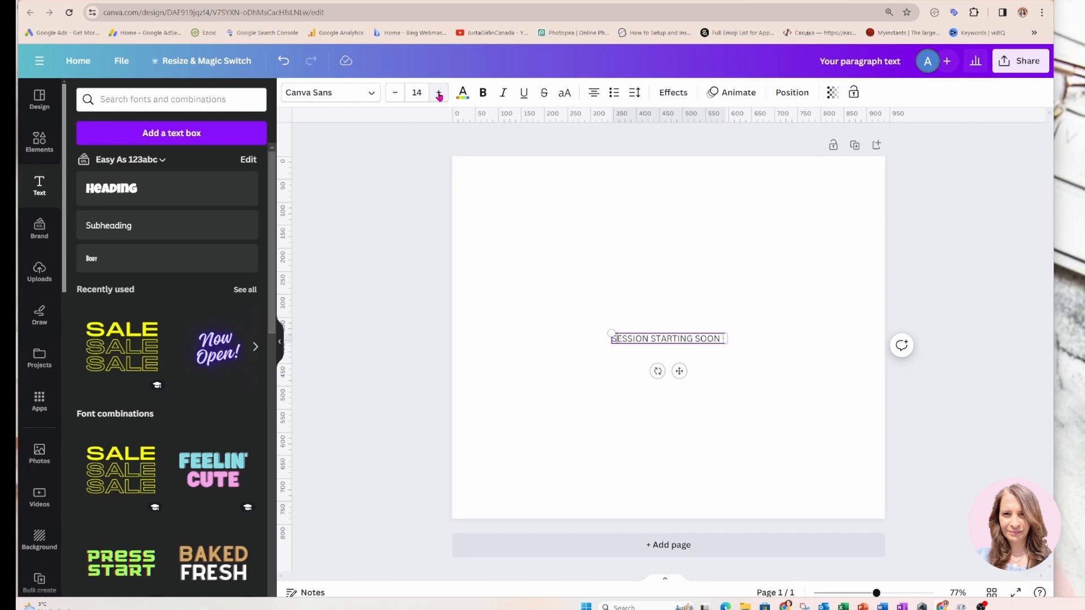
{"action": "left_click", "coordinate": [438, 93]}
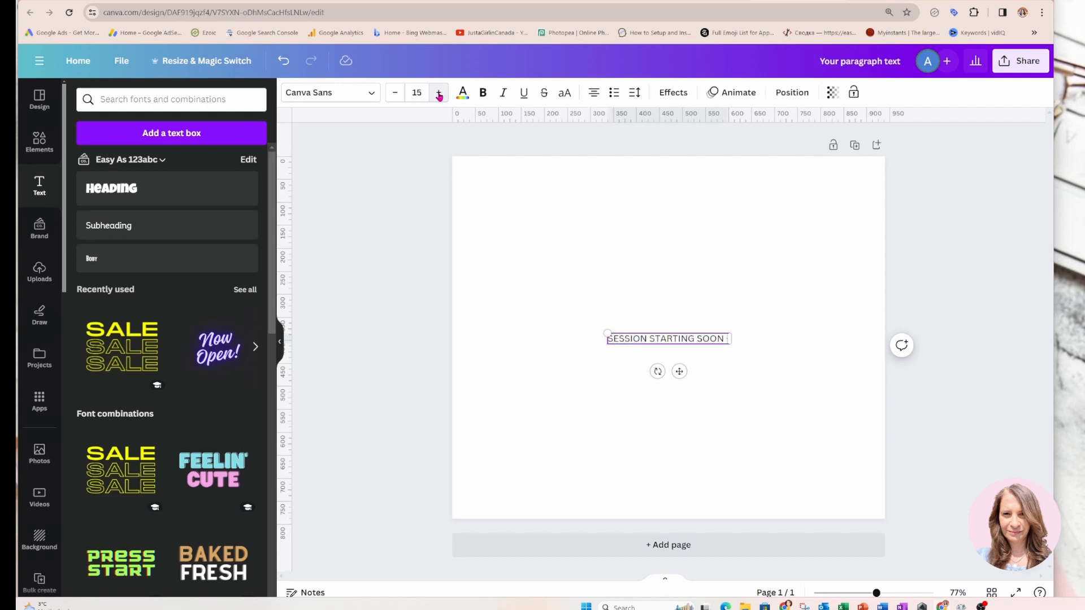
{"action": "left_click", "coordinate": [438, 94]}
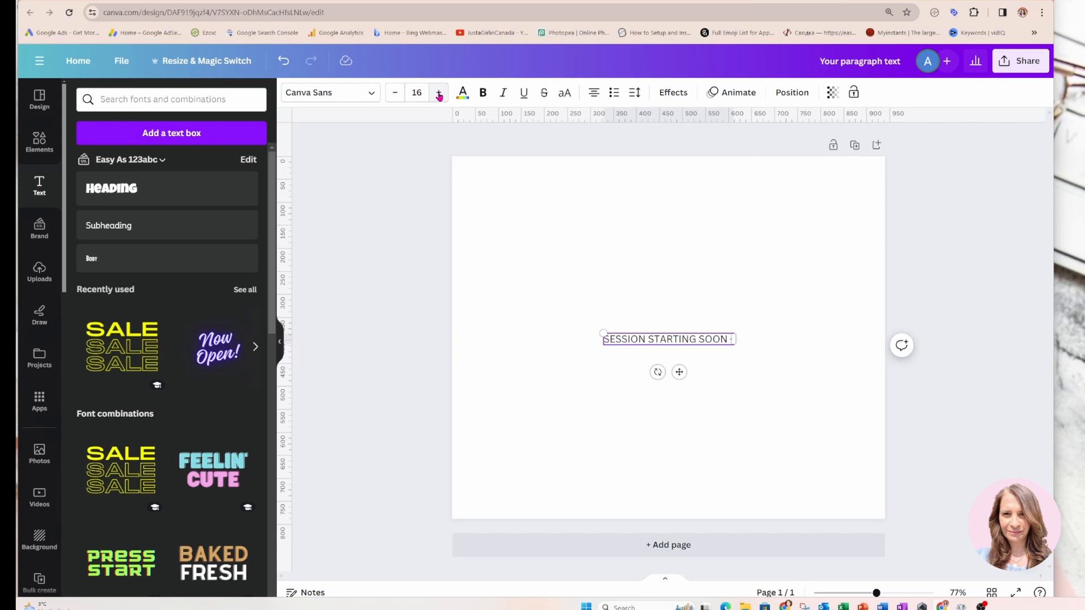
{"action": "left_click", "coordinate": [438, 93]}
{"action": "left_click", "coordinate": [438, 93]}
{"action": "left_click", "coordinate": [439, 94]}
{"action": "left_click", "coordinate": [438, 94]}
{"action": "left_click", "coordinate": [439, 93]}
{"action": "left_click", "coordinate": [438, 93]}
{"action": "left_click", "coordinate": [439, 93]}
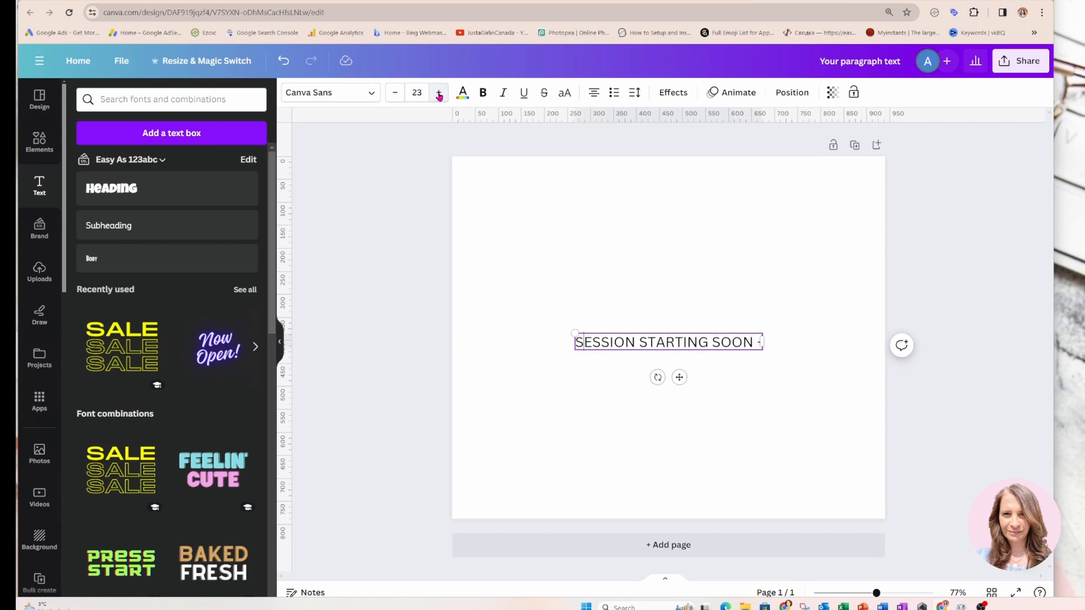
{"action": "left_click", "coordinate": [439, 94]}
{"action": "left_click", "coordinate": [438, 94]}
{"action": "left_click", "coordinate": [439, 94]}
{"action": "left_click", "coordinate": [439, 94]}
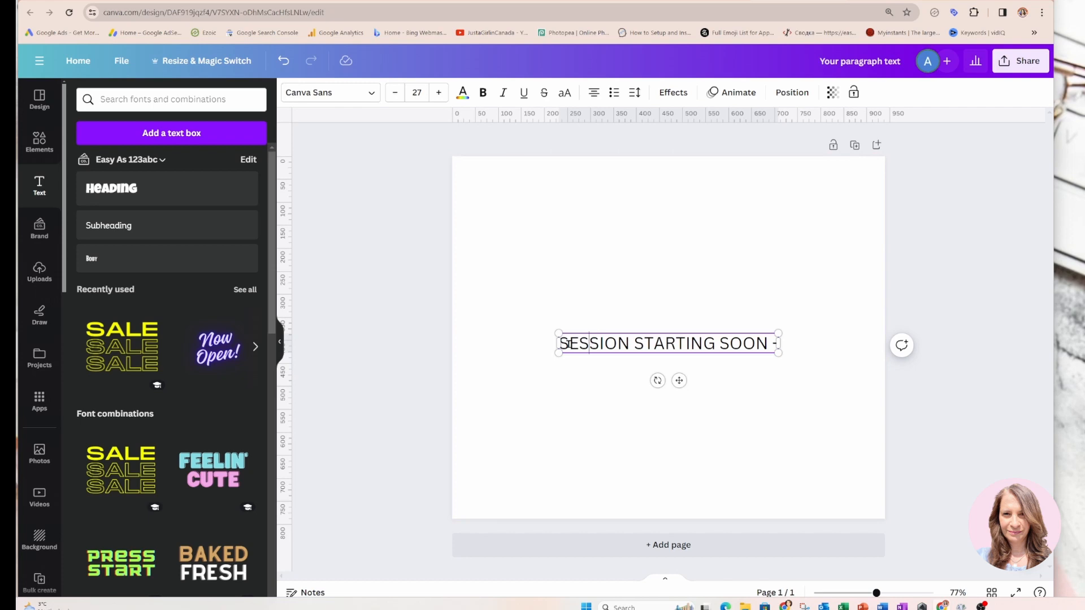
Repeat the phrase in the same text box so it reads "SESSION STARTING SOON - SESSION STARTING SOON -"
{"action": "left_click_drag", "start_coordinate": [562, 344], "coordinate": [772, 347]}
{"action": "key", "text": "ctrl+c"}
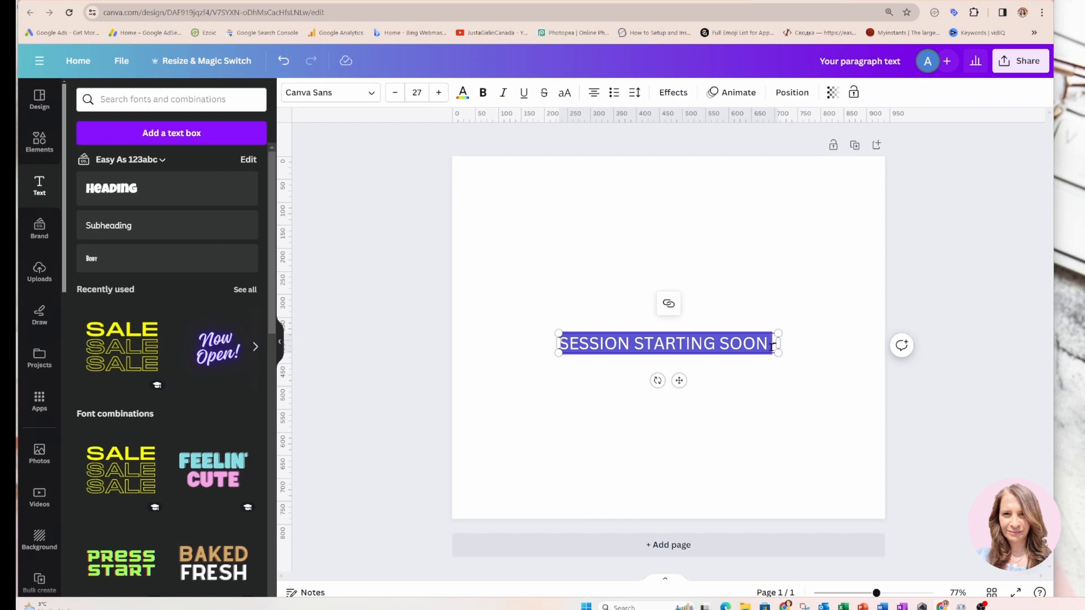
{"action": "left_click", "coordinate": [771, 347]}
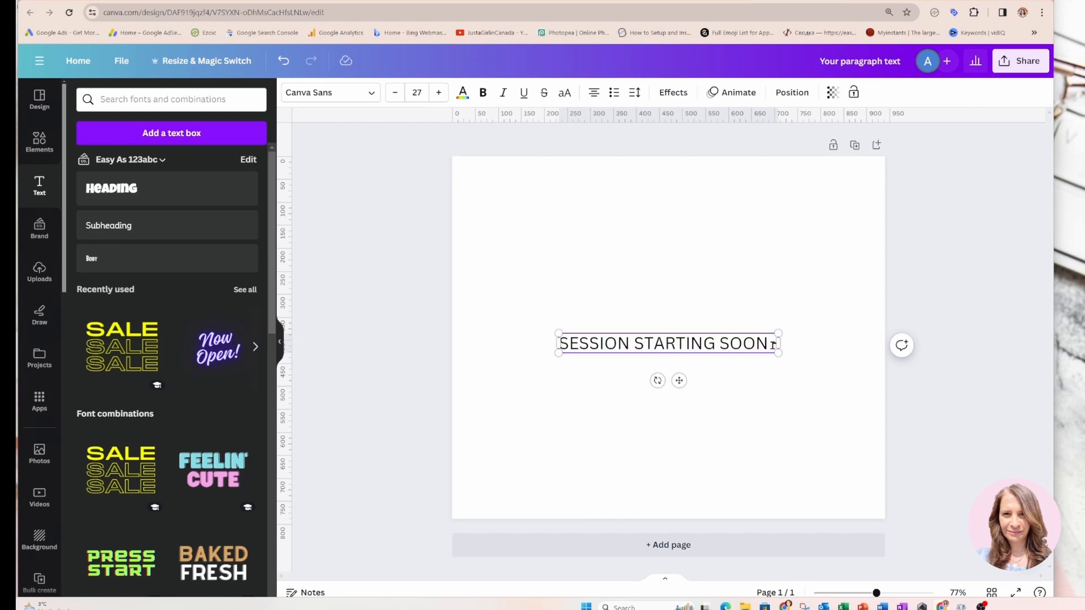
{"action": "type", "text": "-"}
{"action": "key", "text": "ctrl+v"}
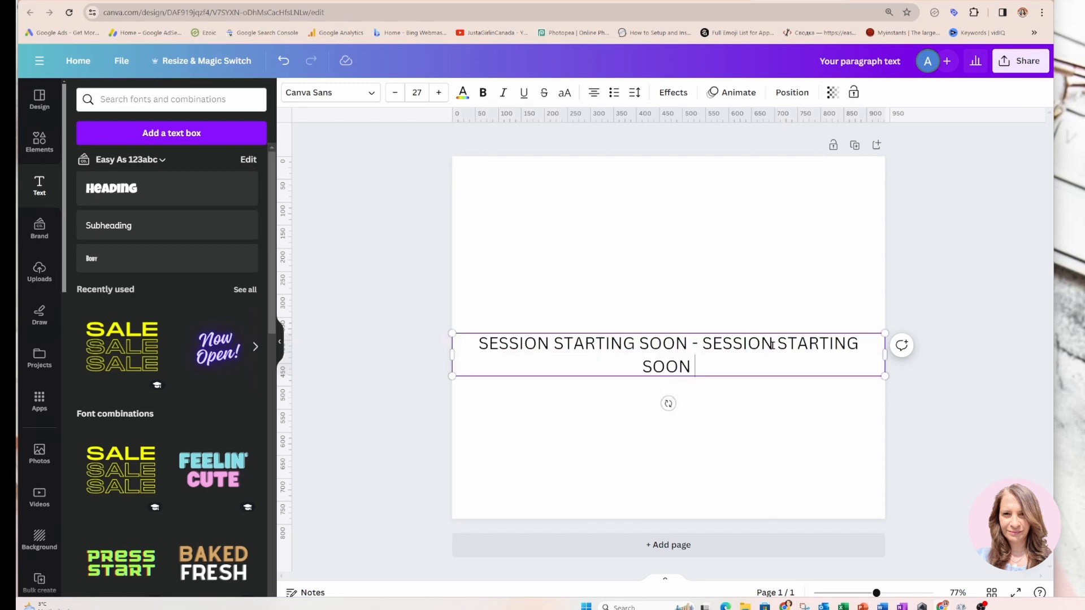
{"action": "type", "text": "-"}
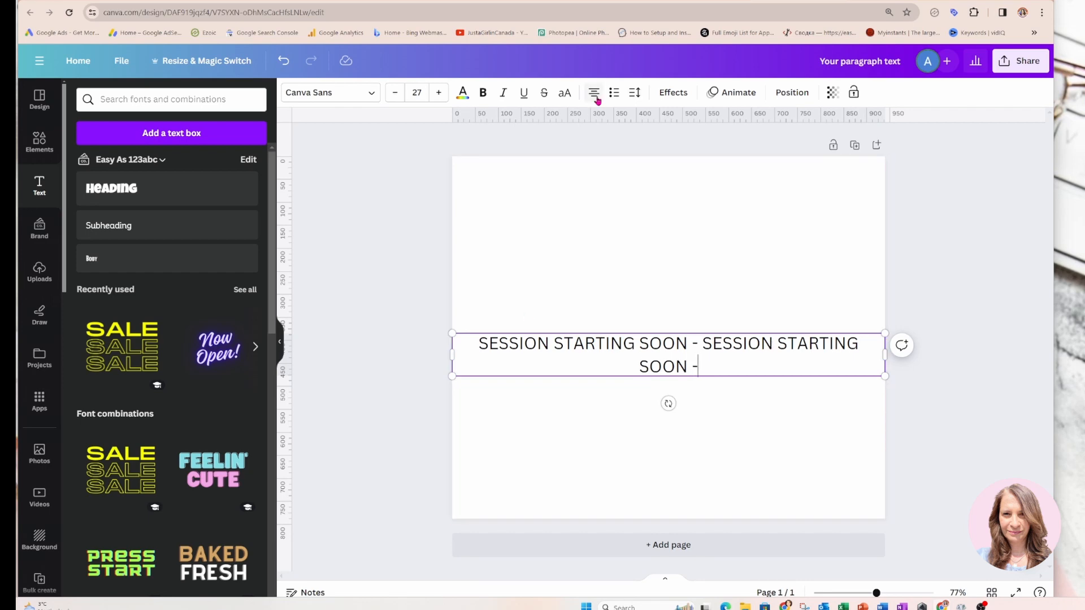
Apply the Curve shape effect to the text and set the curve to 57 to form a ring
{"action": "left_click", "coordinate": [673, 94]}
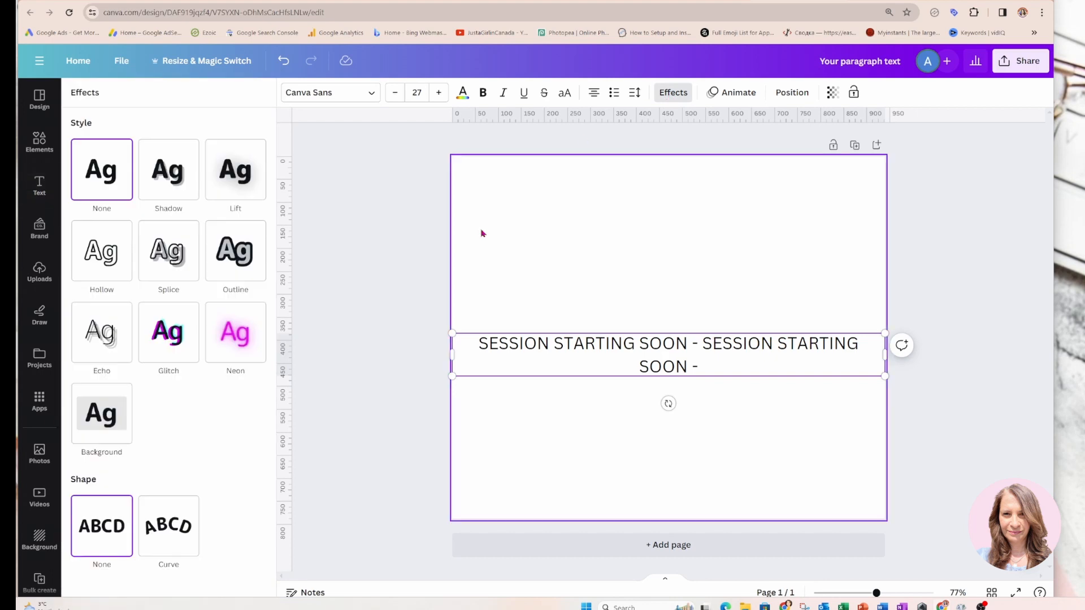
{"action": "left_click", "coordinate": [182, 533]}
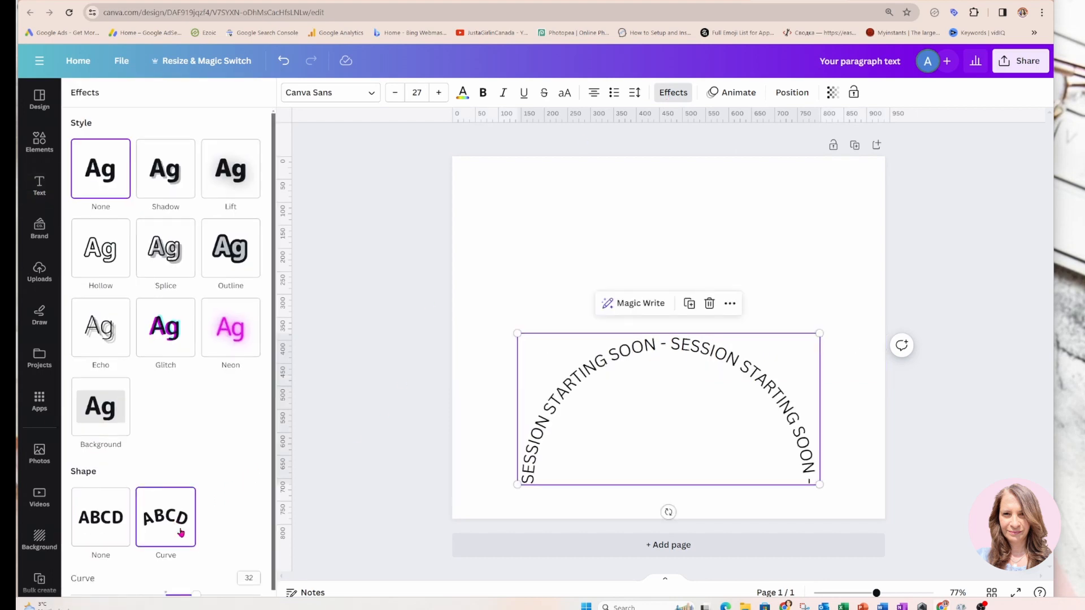
{"action": "scroll", "coordinate": [181, 533], "scroll_direction": "down", "scroll_amount": 1}
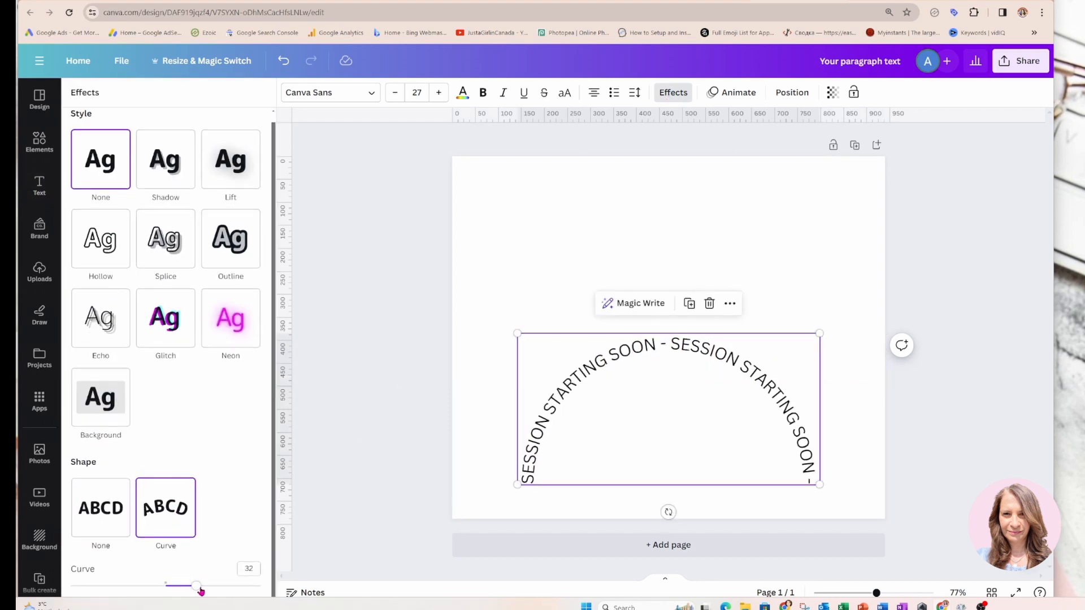
{"action": "left_click_drag", "start_coordinate": [199, 589], "coordinate": [220, 588]}
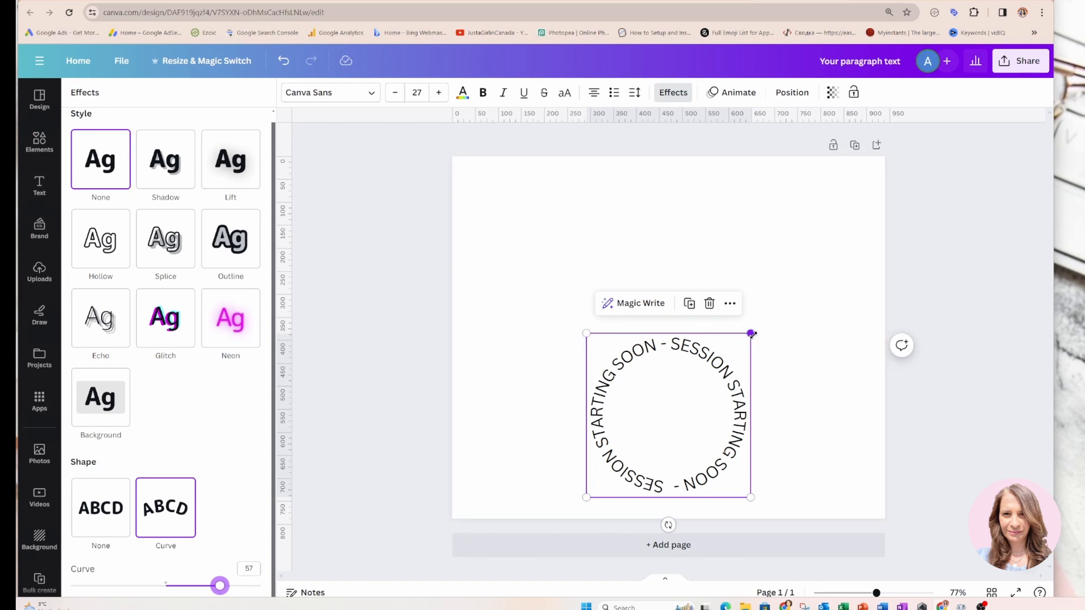
Enlarge the circular text to a font size of about 50.7 and center it on the page
{"action": "left_click_drag", "start_coordinate": [751, 334], "coordinate": [887, 229]}
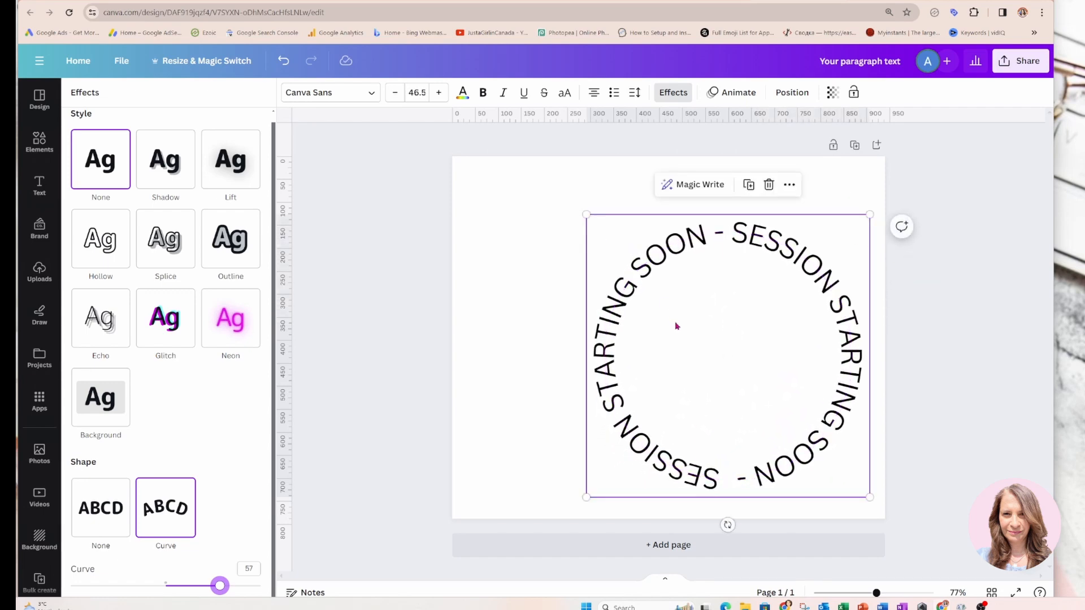
{"action": "left_click_drag", "start_coordinate": [675, 324], "coordinate": [621, 306]}
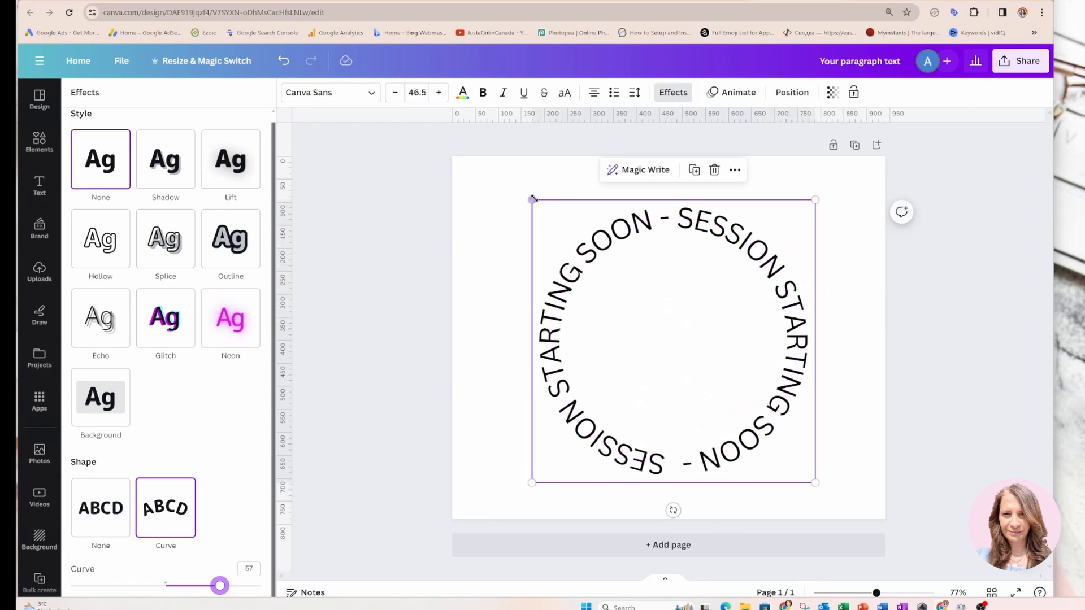
{"action": "left_click_drag", "start_coordinate": [532, 199], "coordinate": [504, 178]}
{"action": "left_click_drag", "start_coordinate": [644, 343], "coordinate": [647, 348]}
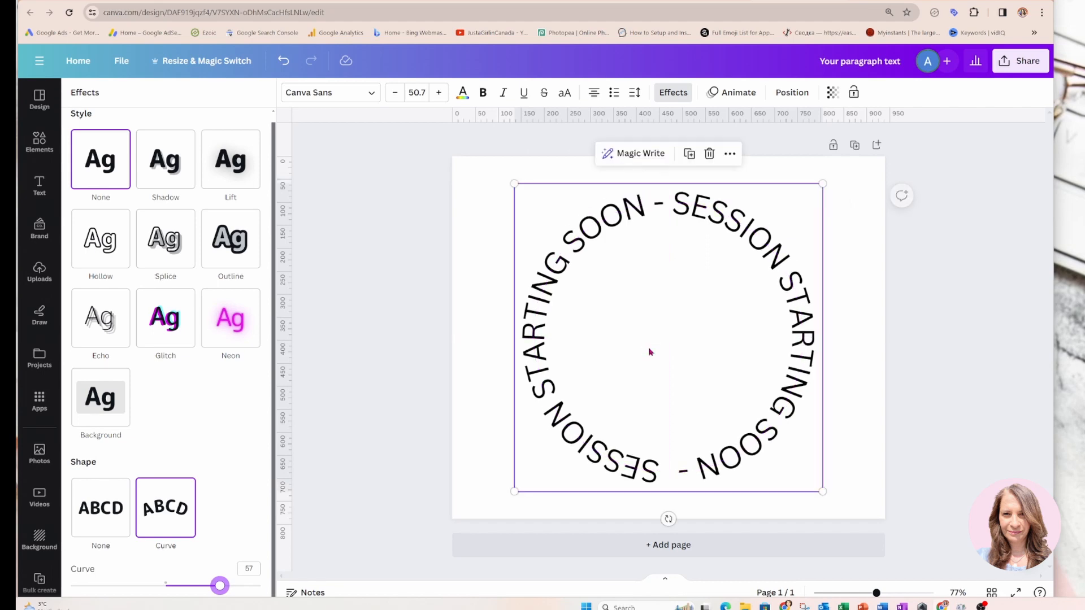
{"action": "left_click", "coordinate": [474, 256]}
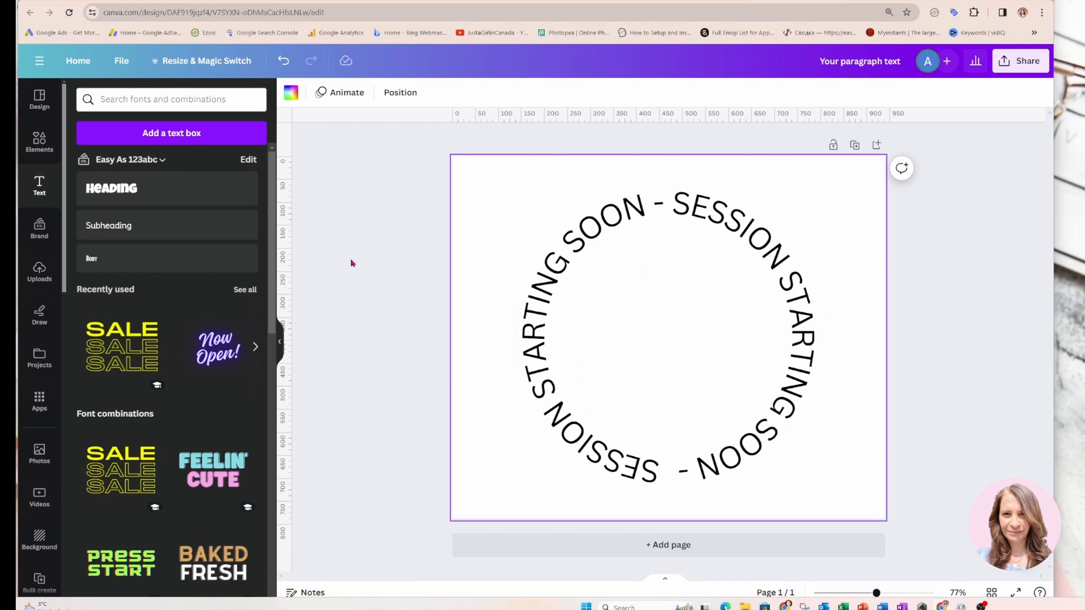
Add a circle shape inside the text ring, with a solid black border and no fill color
{"action": "left_click", "coordinate": [36, 150]}
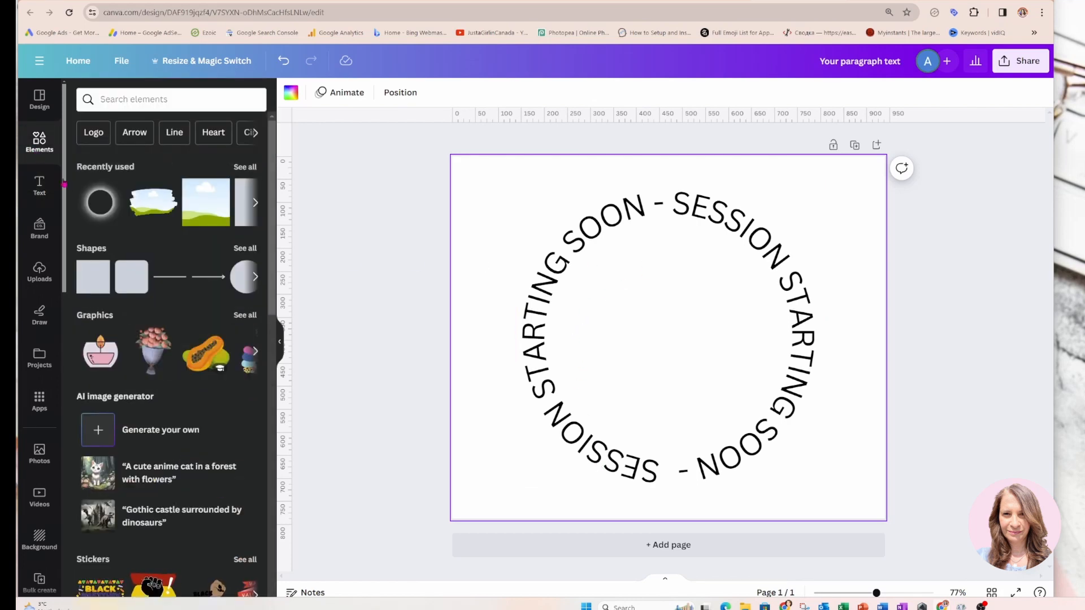
{"action": "left_click", "coordinate": [243, 277]}
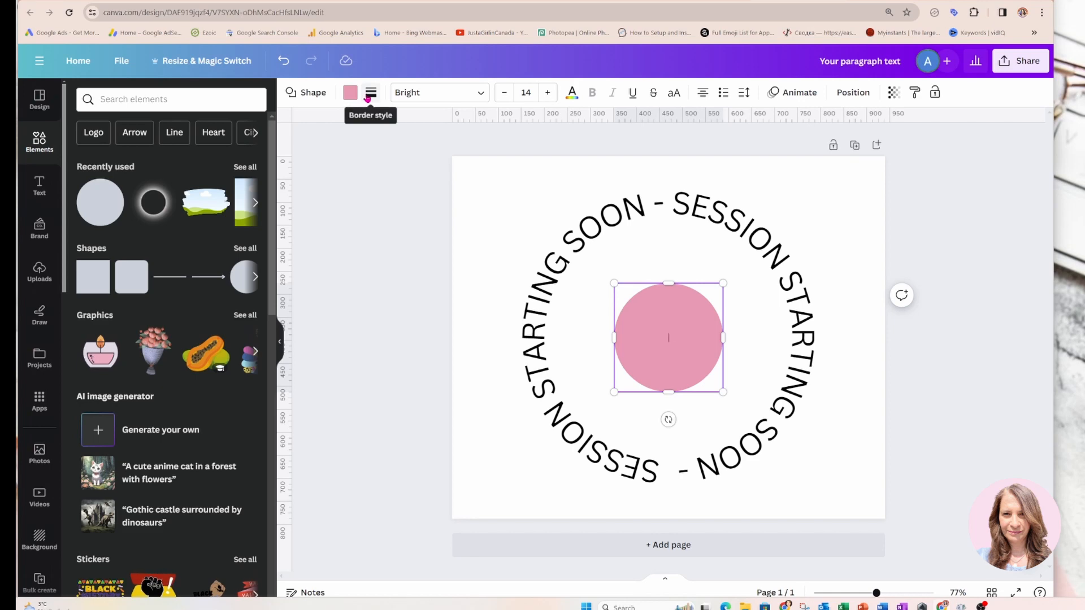
{"action": "left_click", "coordinate": [370, 93]}
{"action": "left_click", "coordinate": [421, 131]}
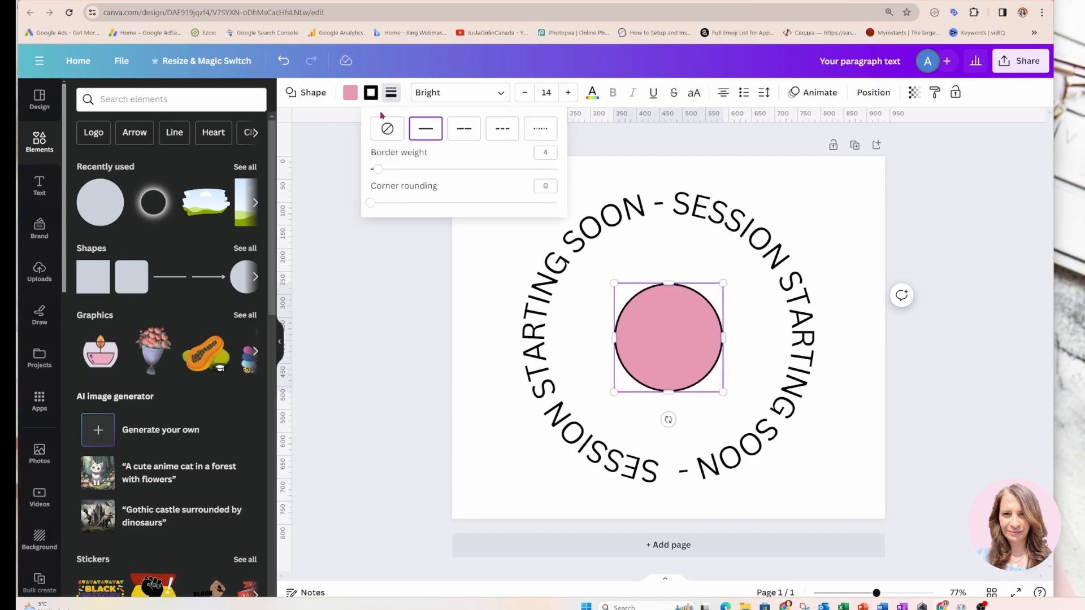
{"action": "left_click", "coordinate": [351, 93]}
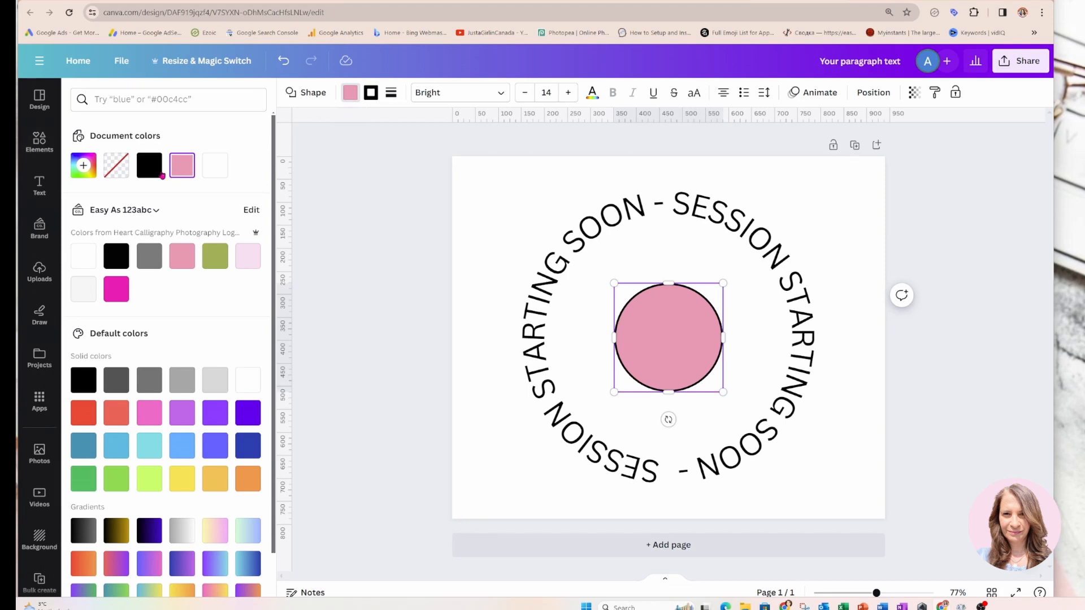
{"action": "left_click", "coordinate": [116, 165]}
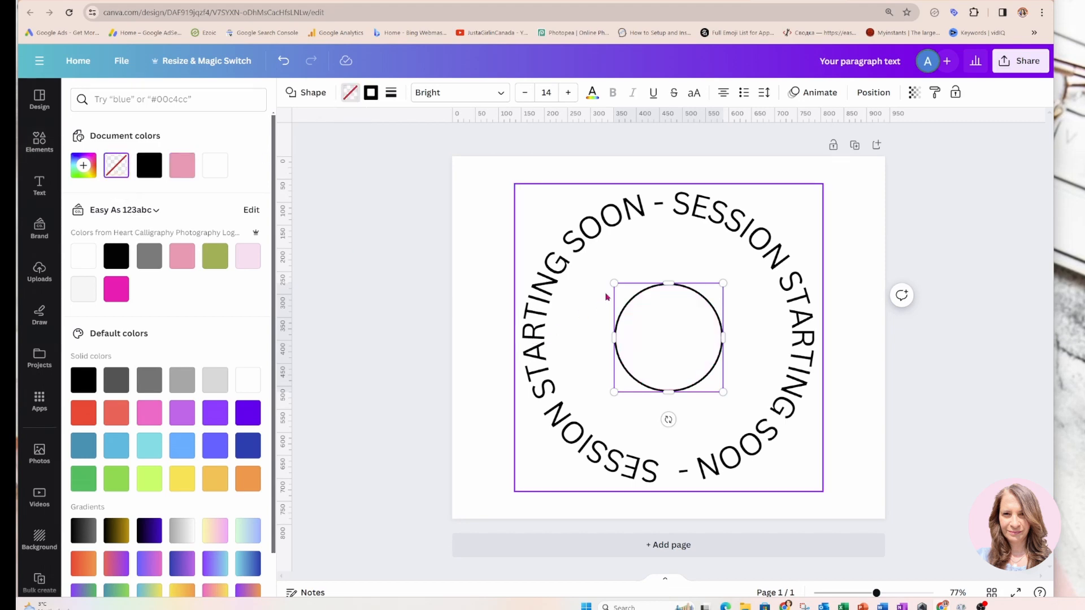
Enlarge the outlined circle until it closely surrounds the circular text, and center it on the page
{"action": "left_click_drag", "start_coordinate": [614, 283], "coordinate": [504, 219]}
{"action": "left_click_drag", "start_coordinate": [722, 393], "coordinate": [828, 497]}
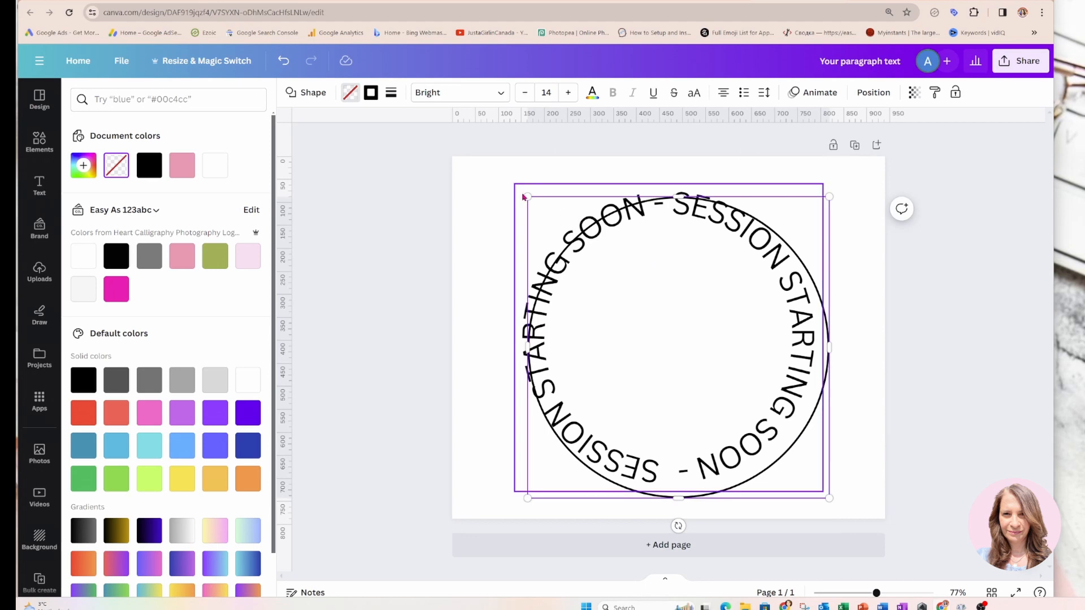
{"action": "left_click_drag", "start_coordinate": [528, 201], "coordinate": [509, 182]}
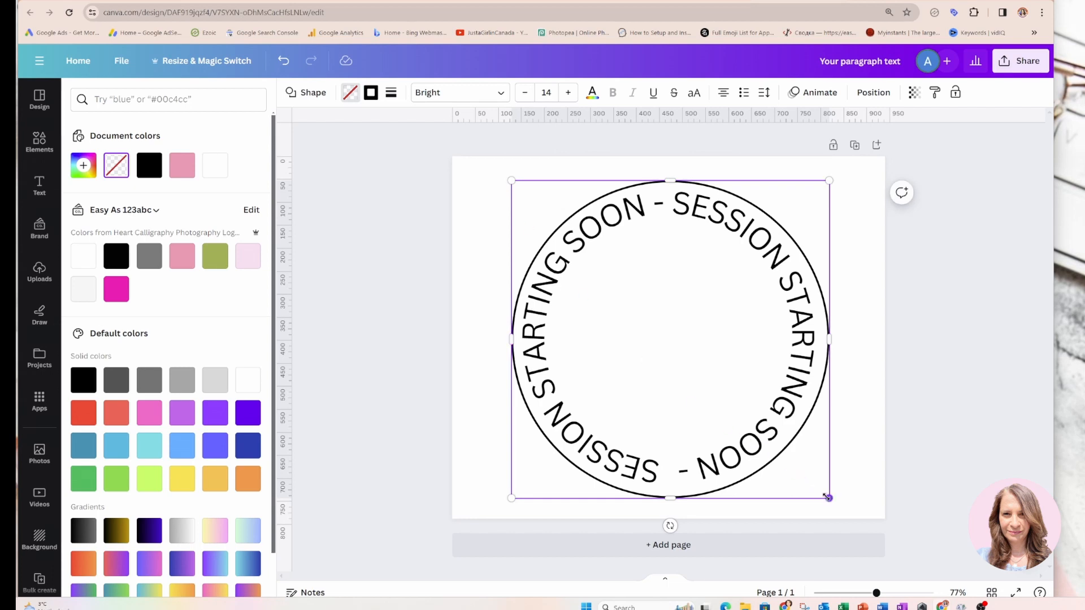
{"action": "left_click_drag", "start_coordinate": [828, 497], "coordinate": [823, 492]}
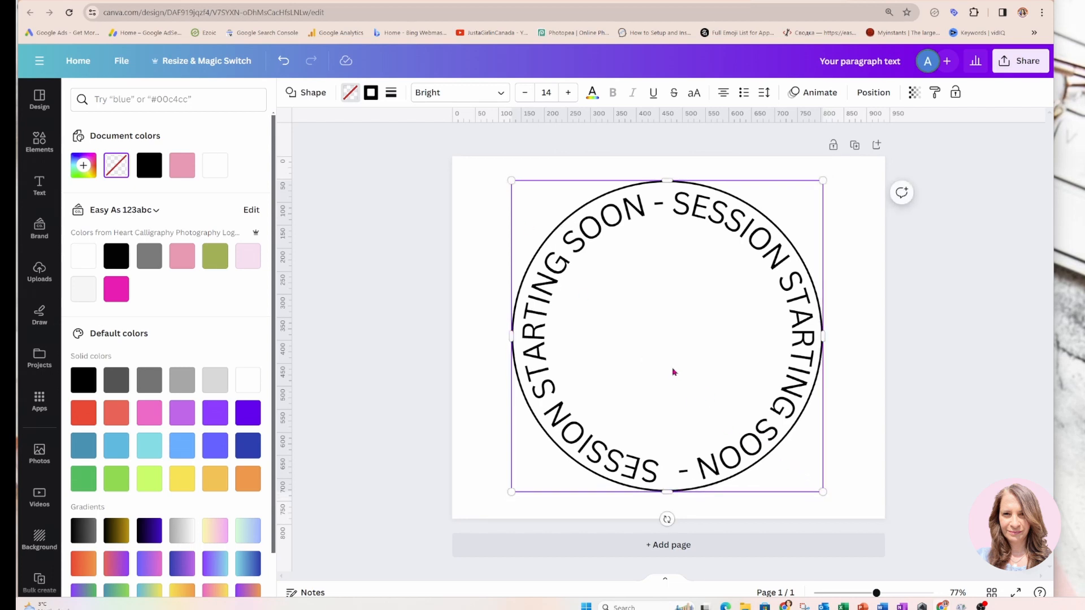
{"action": "left_click_drag", "start_coordinate": [673, 373], "coordinate": [674, 369]}
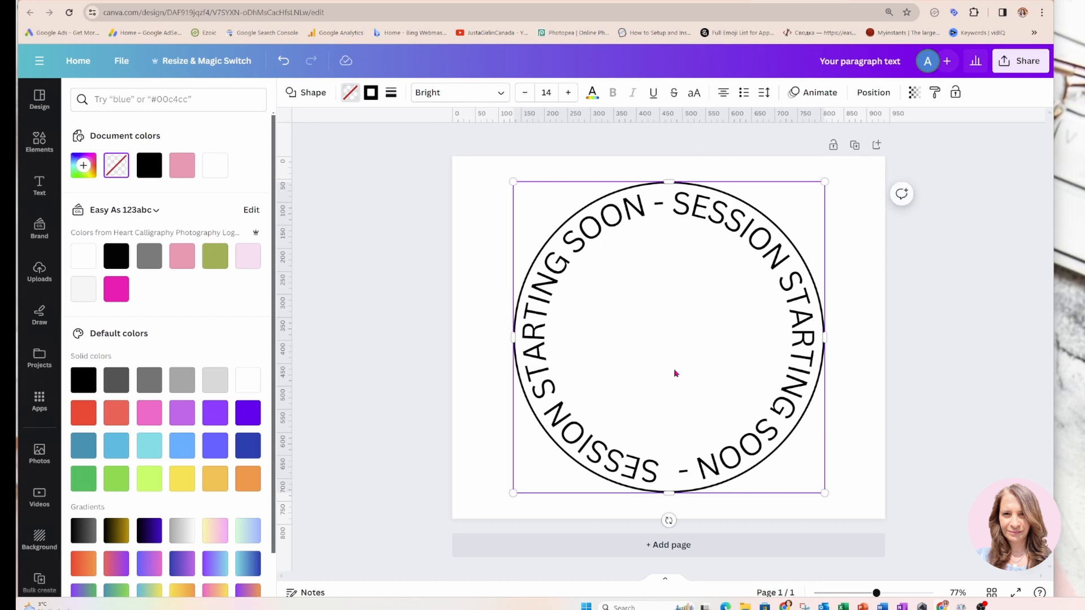
{"action": "left_click", "coordinate": [485, 302]}
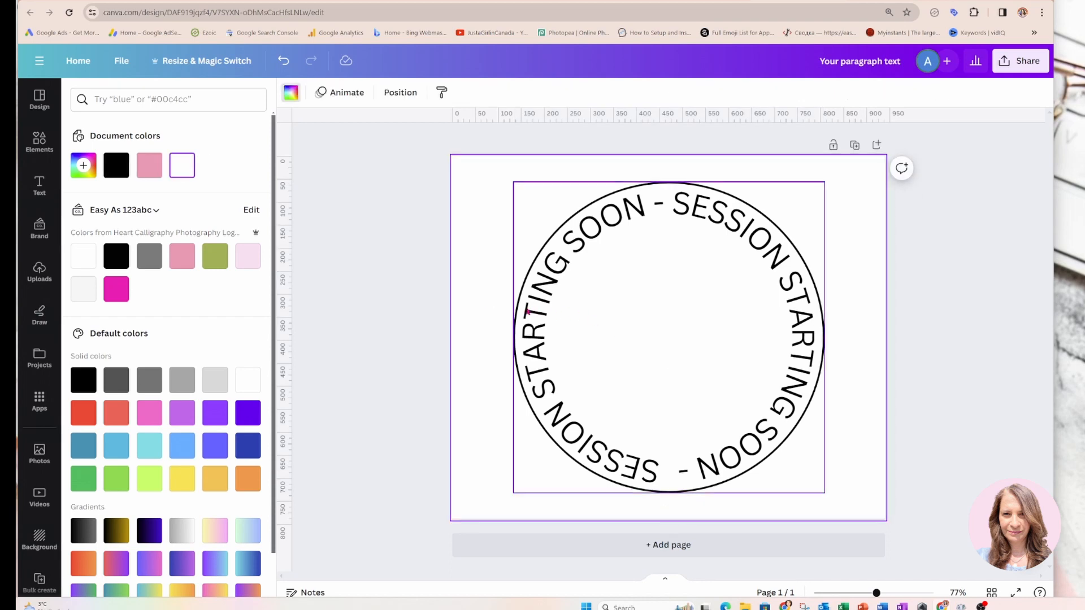
Duplicate the outlined circle, shrink the copy to fit just inside the text ring, and center it there
{"action": "left_click", "coordinate": [525, 311]}
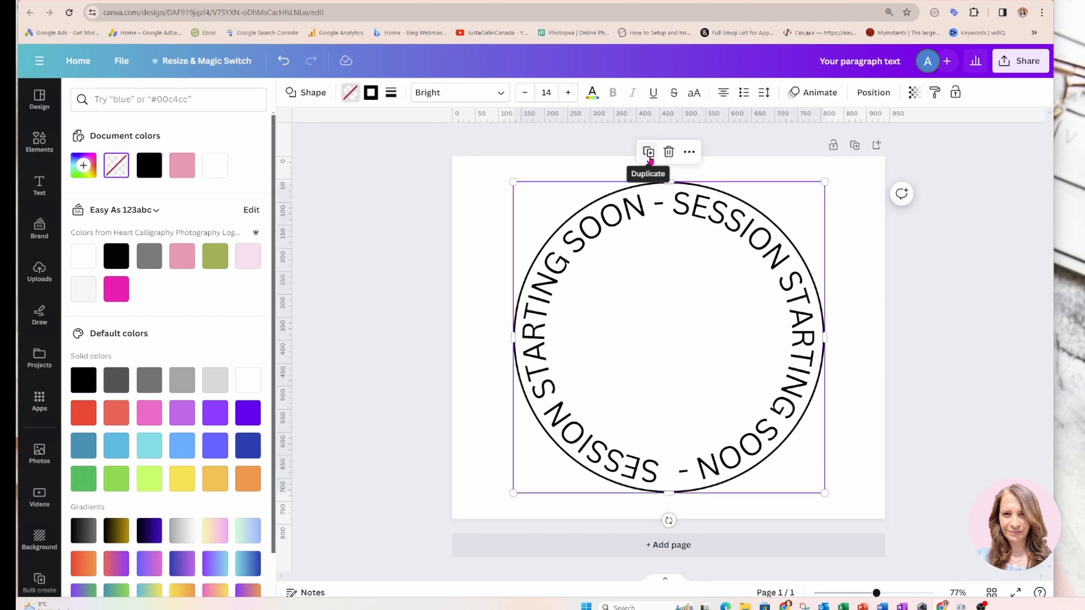
{"action": "left_click", "coordinate": [648, 152]}
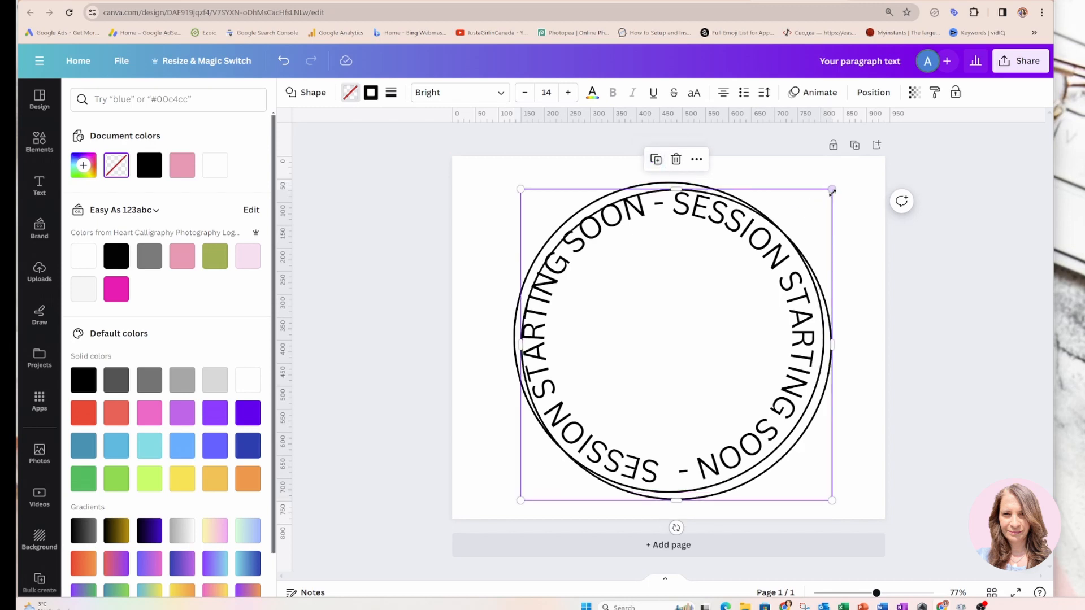
{"action": "left_click_drag", "start_coordinate": [832, 191], "coordinate": [808, 212]}
{"action": "left_click_drag", "start_coordinate": [795, 227], "coordinate": [796, 227]}
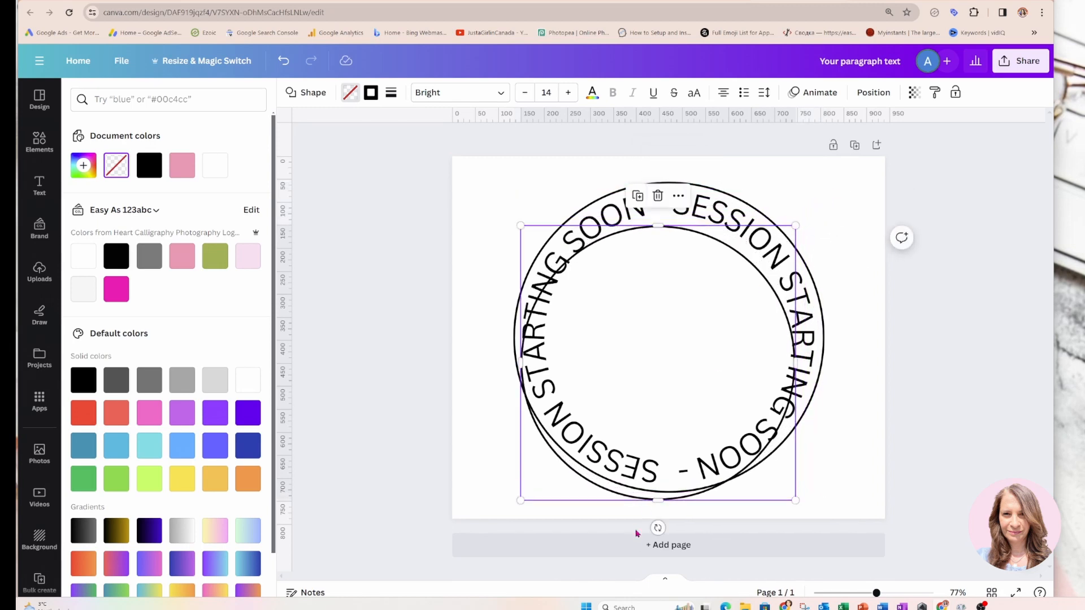
{"action": "left_click_drag", "start_coordinate": [520, 500], "coordinate": [550, 481]}
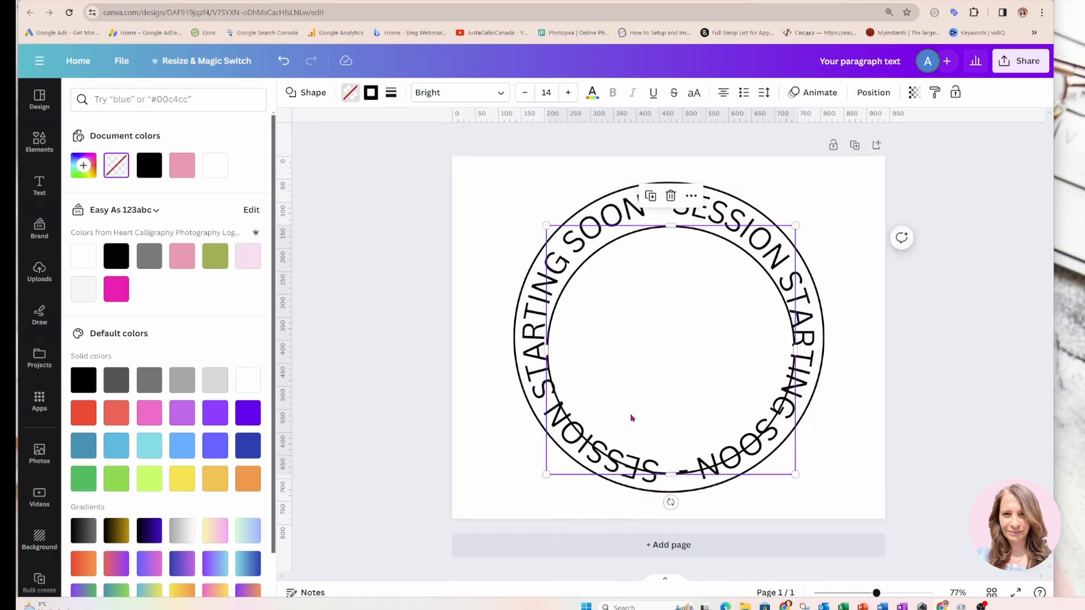
{"action": "left_click_drag", "start_coordinate": [795, 474], "coordinate": [778, 458]}
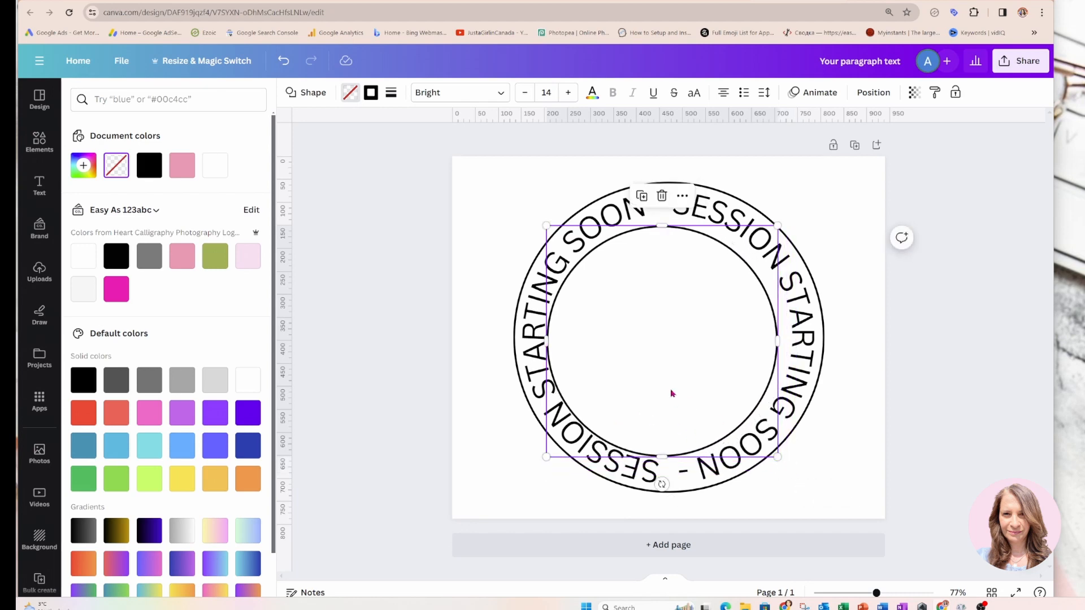
{"action": "left_click_drag", "start_coordinate": [672, 393], "coordinate": [674, 386]}
{"action": "left_click", "coordinate": [513, 262]}
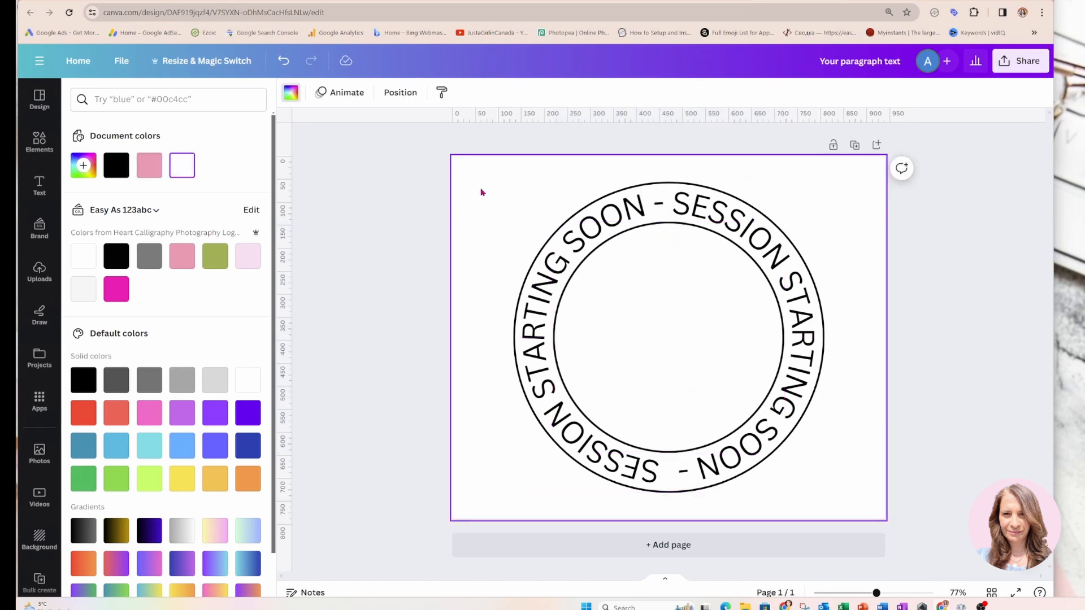
Select both circles and the curved text, enlarge them together to nearly the page height, and group them
{"action": "left_click_drag", "start_coordinate": [482, 193], "coordinate": [842, 511]}
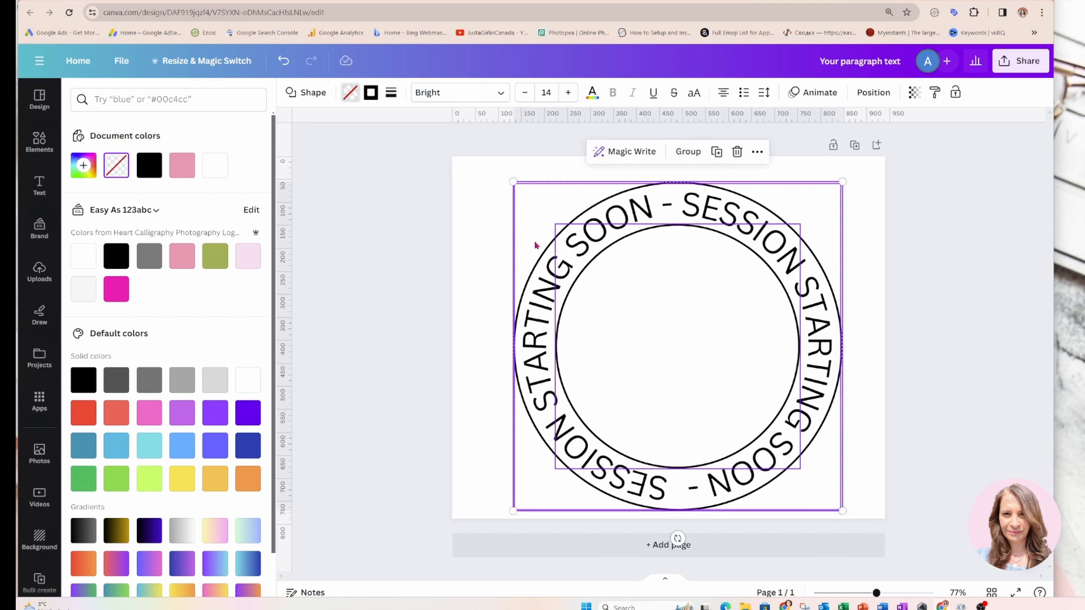
{"action": "left_click_drag", "start_coordinate": [512, 180], "coordinate": [830, 514]}
{"action": "left_click", "coordinate": [478, 223]}
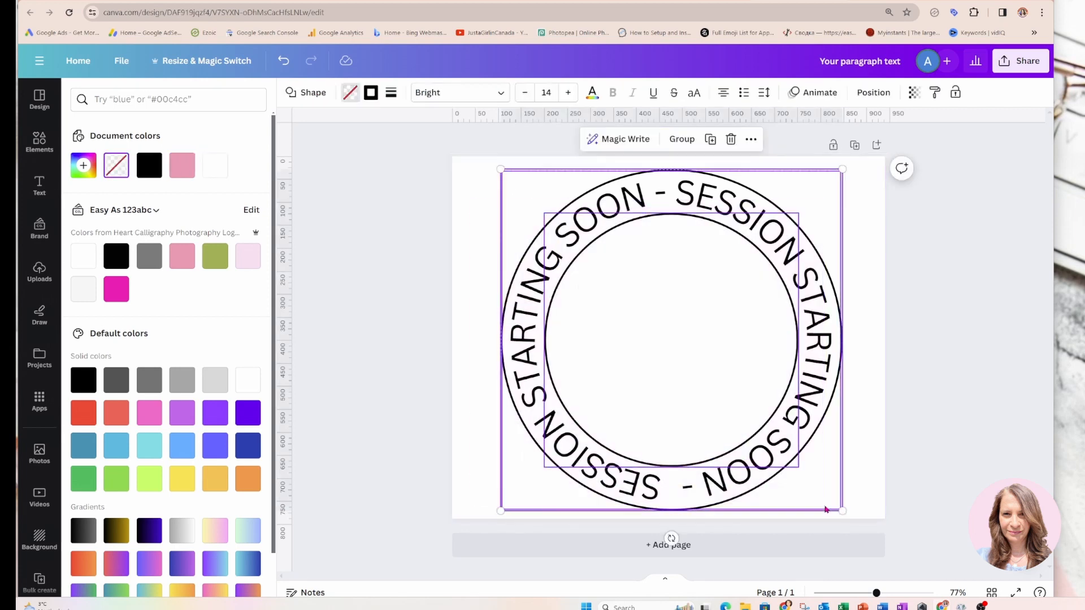
{"action": "left_click", "coordinate": [681, 140]}
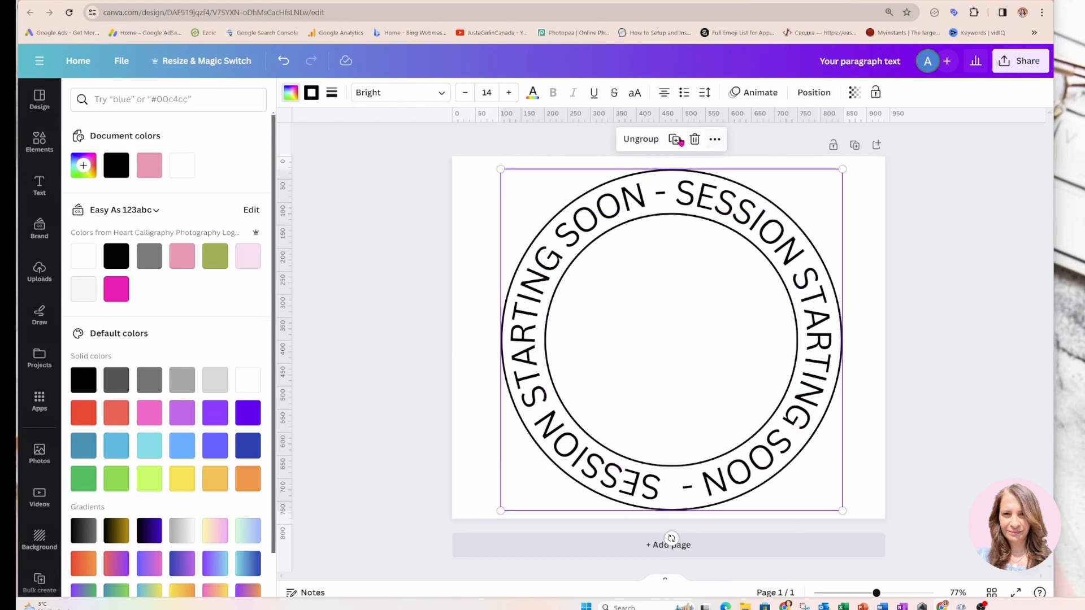
{"action": "left_click", "coordinate": [467, 198]}
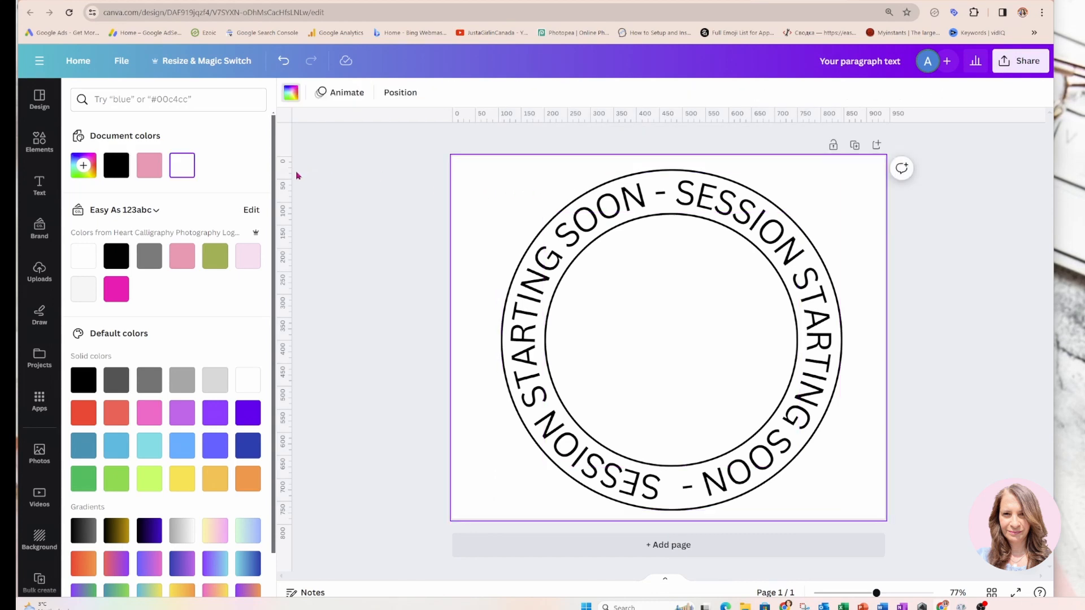
Add a heading reading "10" inside the inner circle and set its font to Canva Sans
{"action": "left_click", "coordinate": [39, 184]}
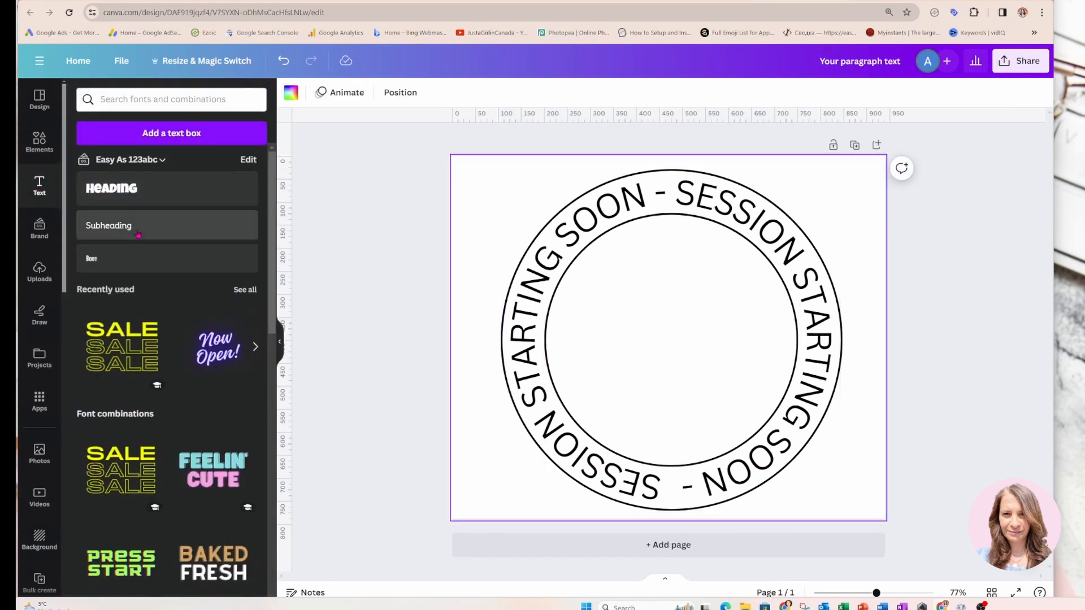
{"action": "left_click", "coordinate": [122, 189]}
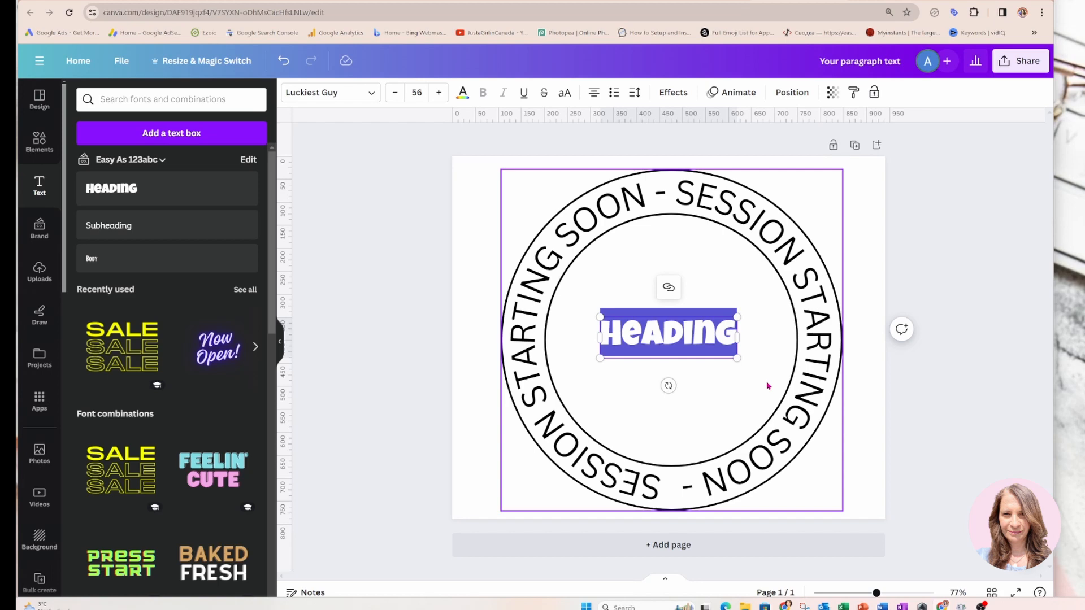
{"action": "type", "text": "10"}
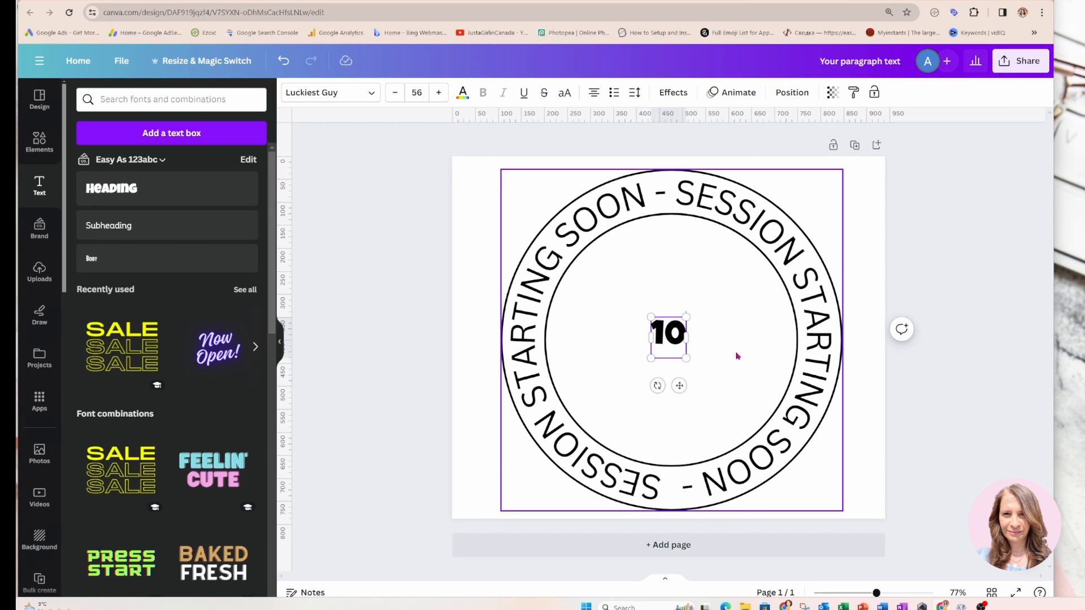
{"action": "left_click", "coordinate": [372, 93]}
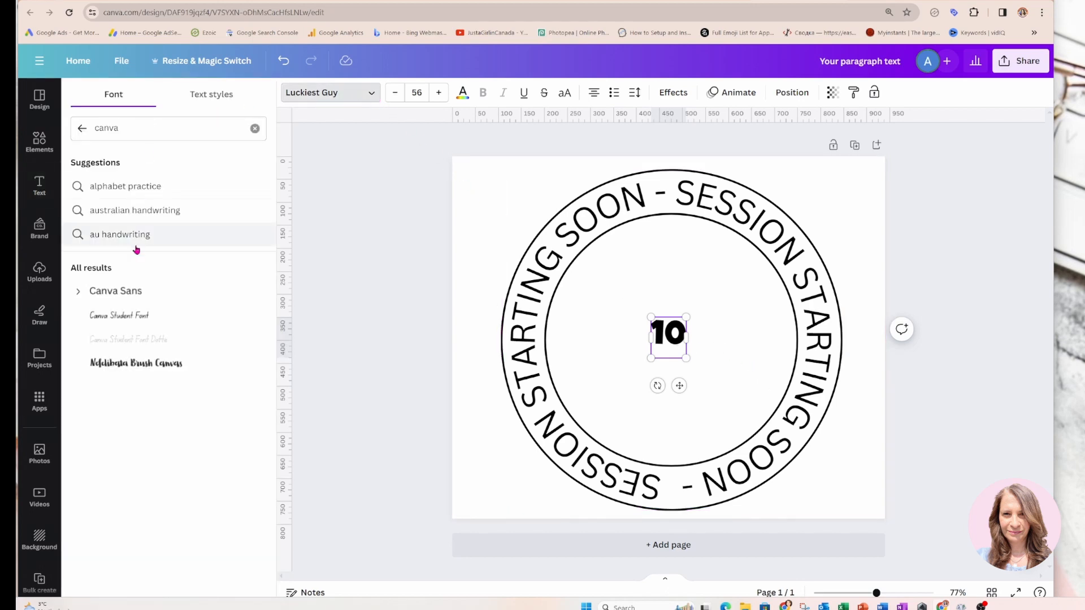
{"action": "left_click", "coordinate": [128, 292]}
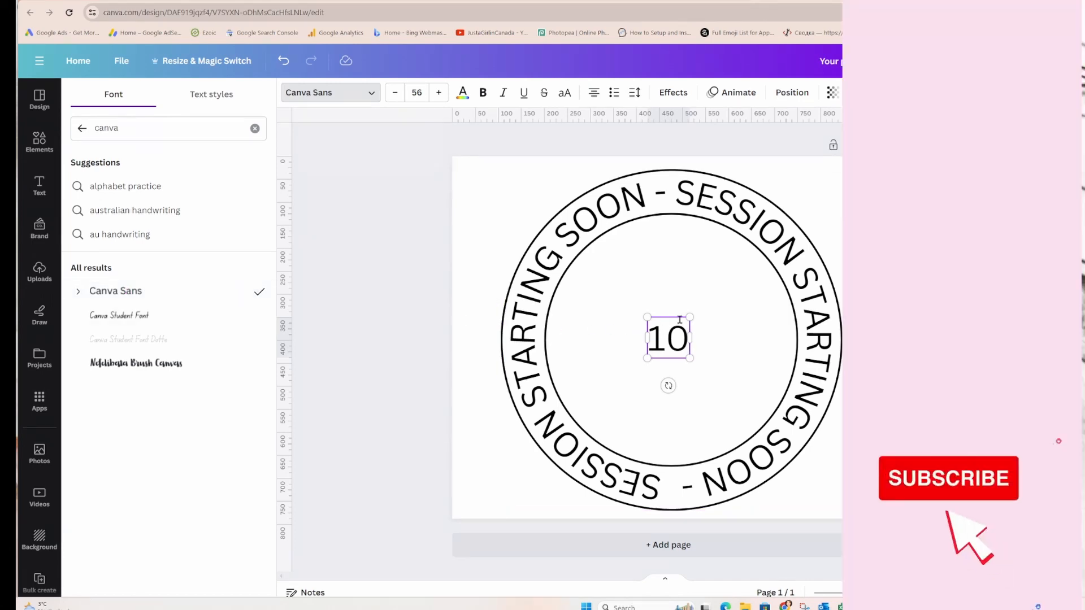
Enlarge the "10" to a font size of about 299 and position it in the middle of the inner circle
{"action": "left_click_drag", "start_coordinate": [690, 317], "coordinate": [763, 261]}
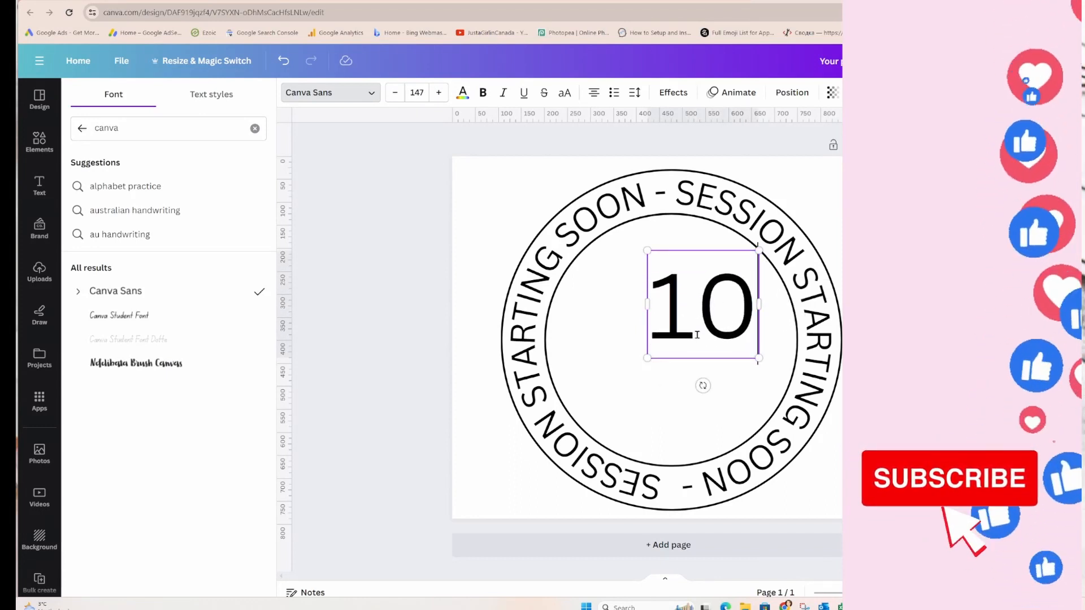
{"action": "left_click_drag", "start_coordinate": [646, 359], "coordinate": [560, 444]}
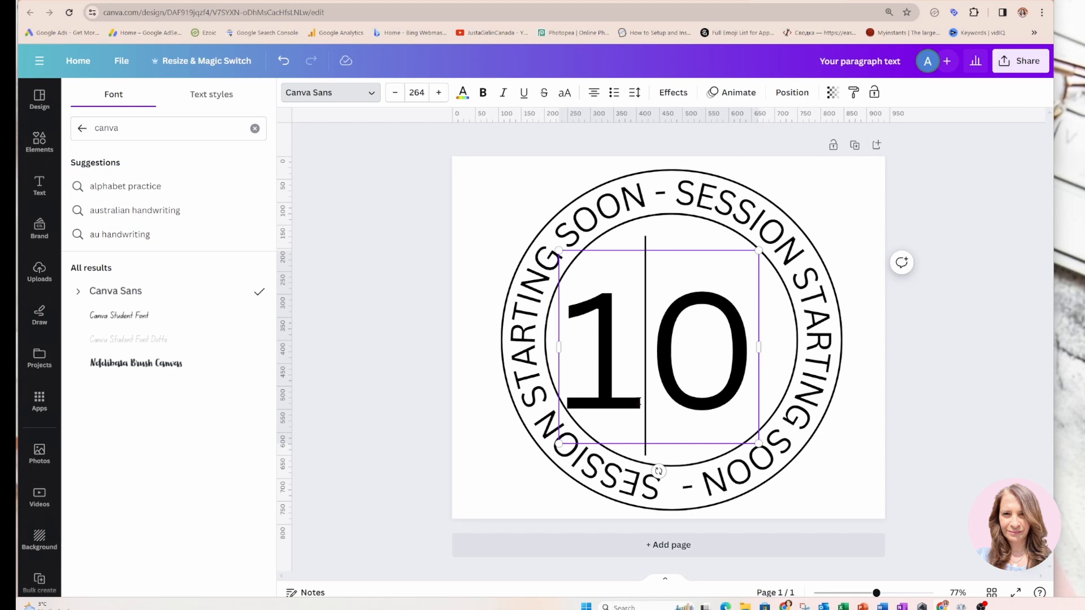
{"action": "left_click", "coordinate": [888, 459]}
{"action": "left_click", "coordinate": [650, 390]}
{"action": "left_click_drag", "start_coordinate": [650, 390], "coordinate": [656, 384]}
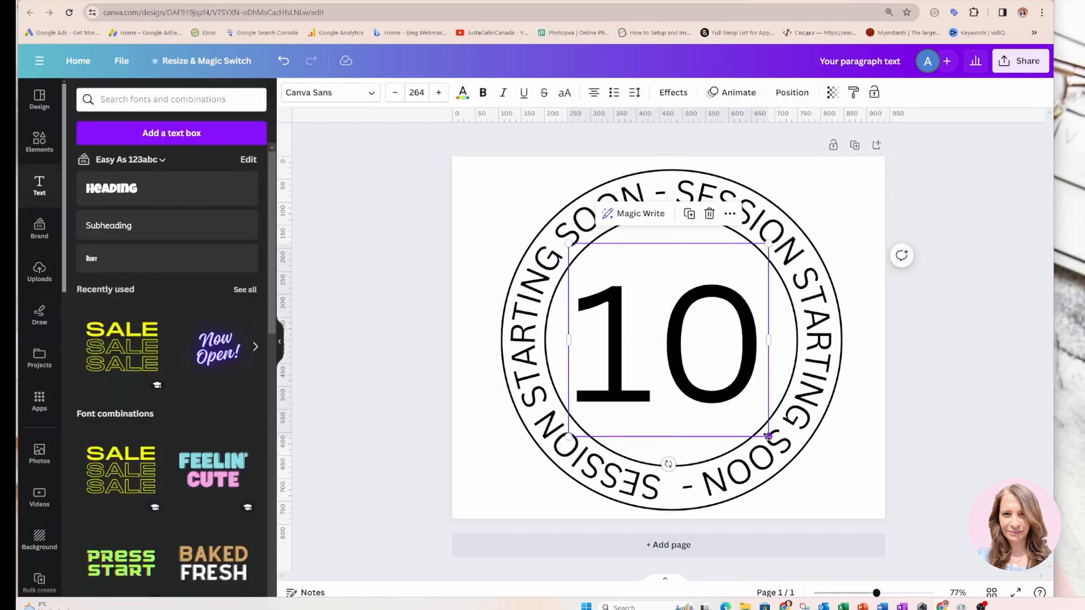
{"action": "left_click_drag", "start_coordinate": [768, 436], "coordinate": [778, 446]}
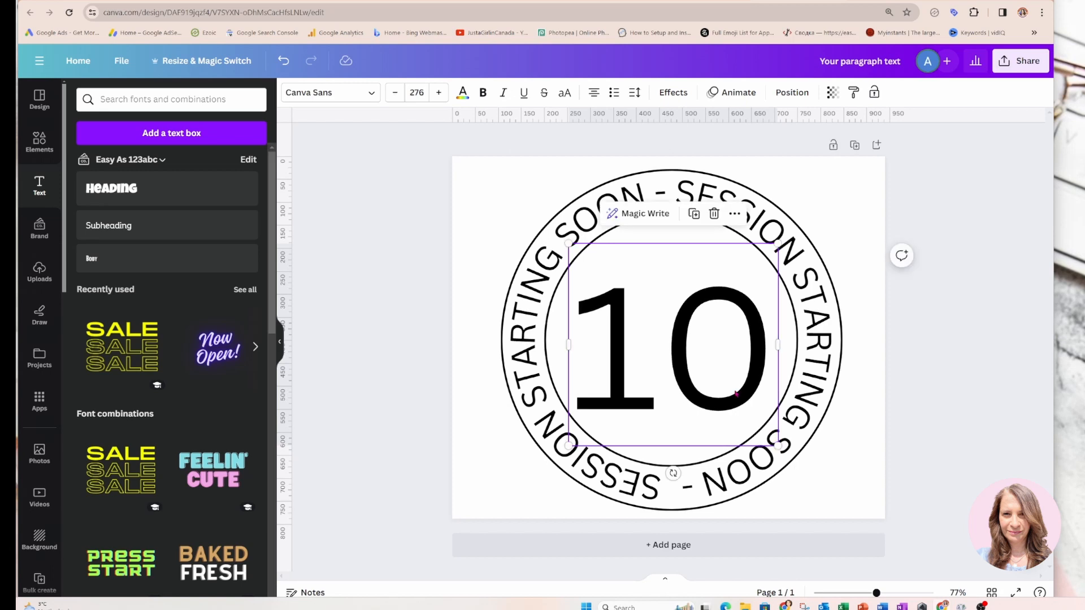
{"action": "left_click_drag", "start_coordinate": [736, 394], "coordinate": [751, 389]}
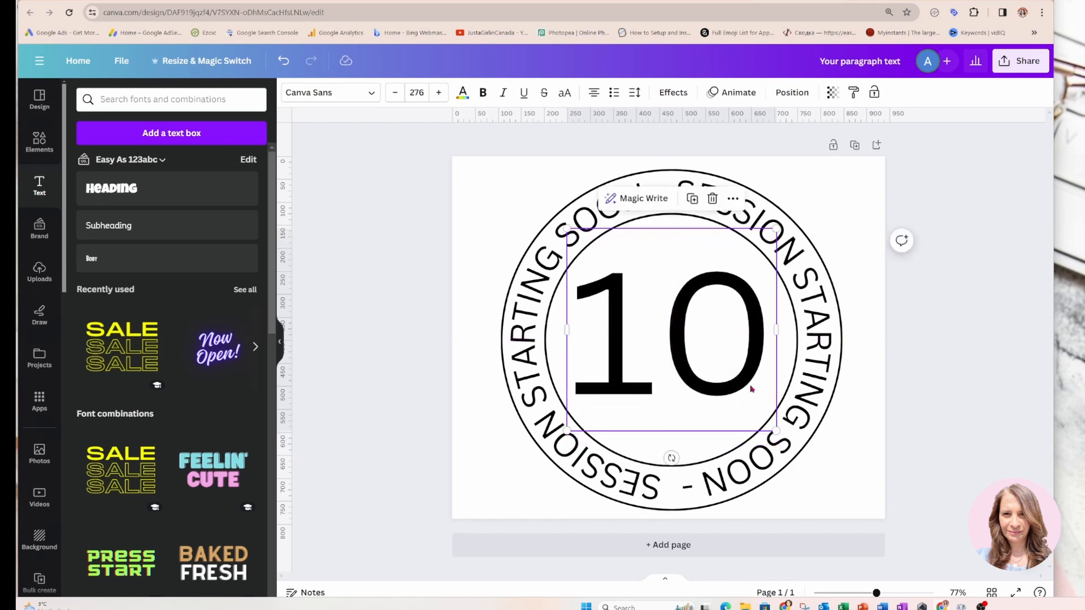
{"action": "left_click", "coordinate": [862, 453]}
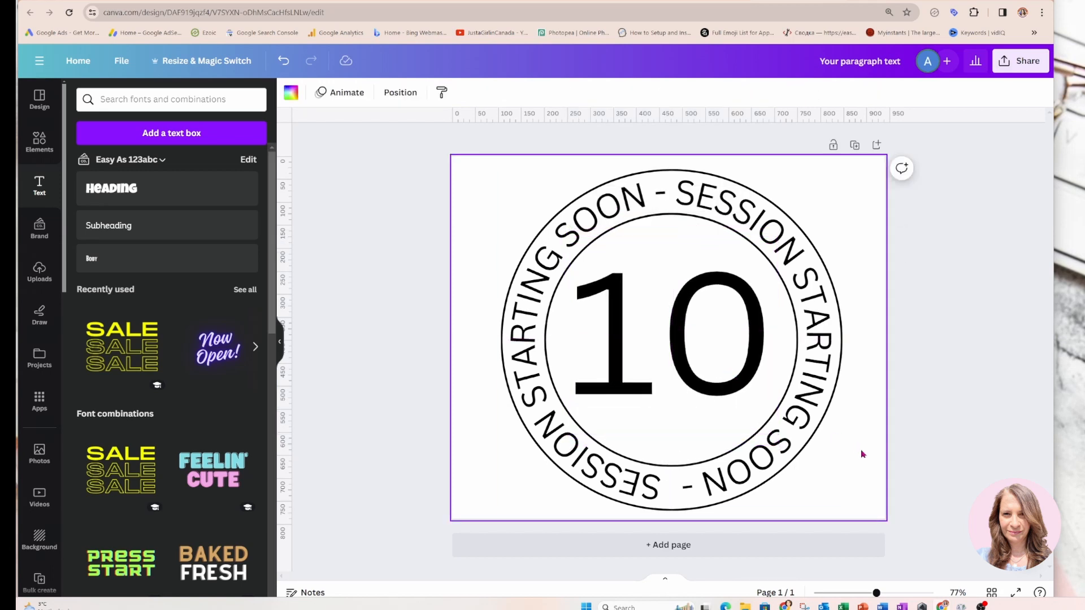
{"action": "left_click", "coordinate": [748, 376]}
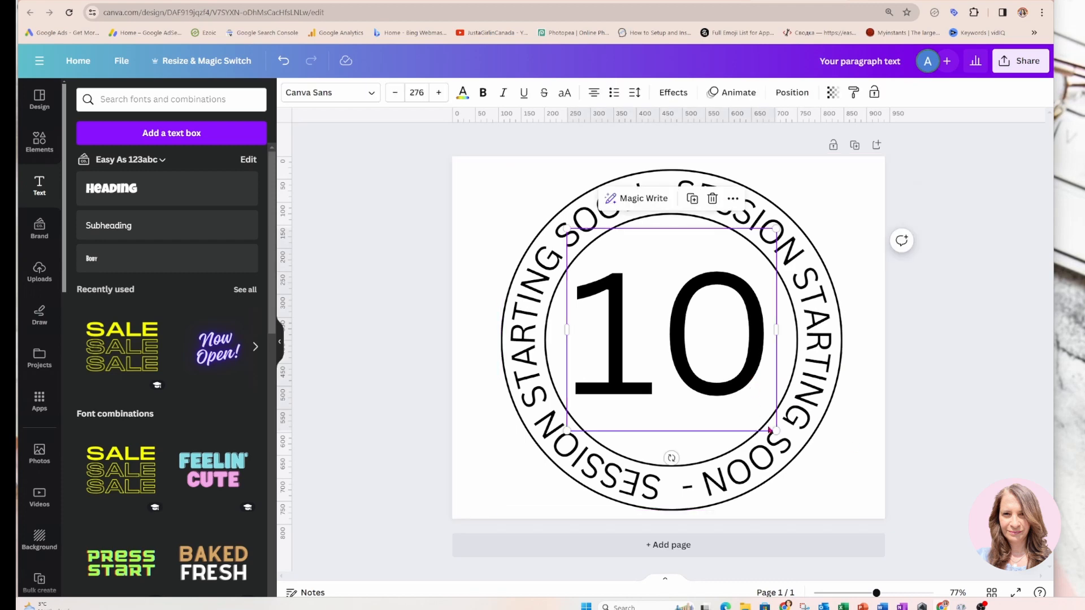
{"action": "left_click_drag", "start_coordinate": [775, 430], "coordinate": [789, 443]}
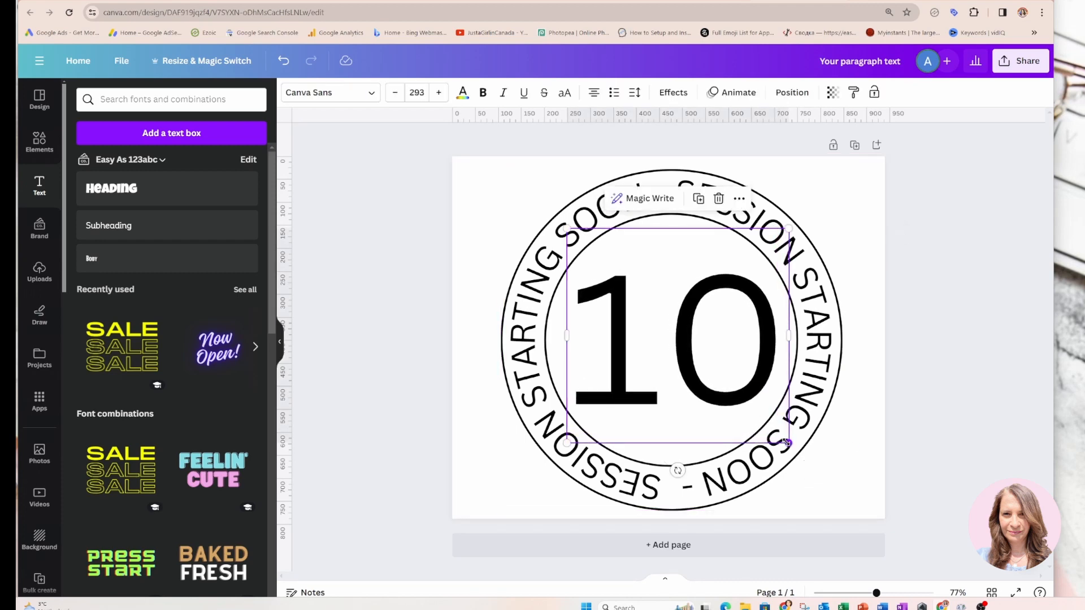
{"action": "left_click_drag", "start_coordinate": [565, 444], "coordinate": [561, 448]}
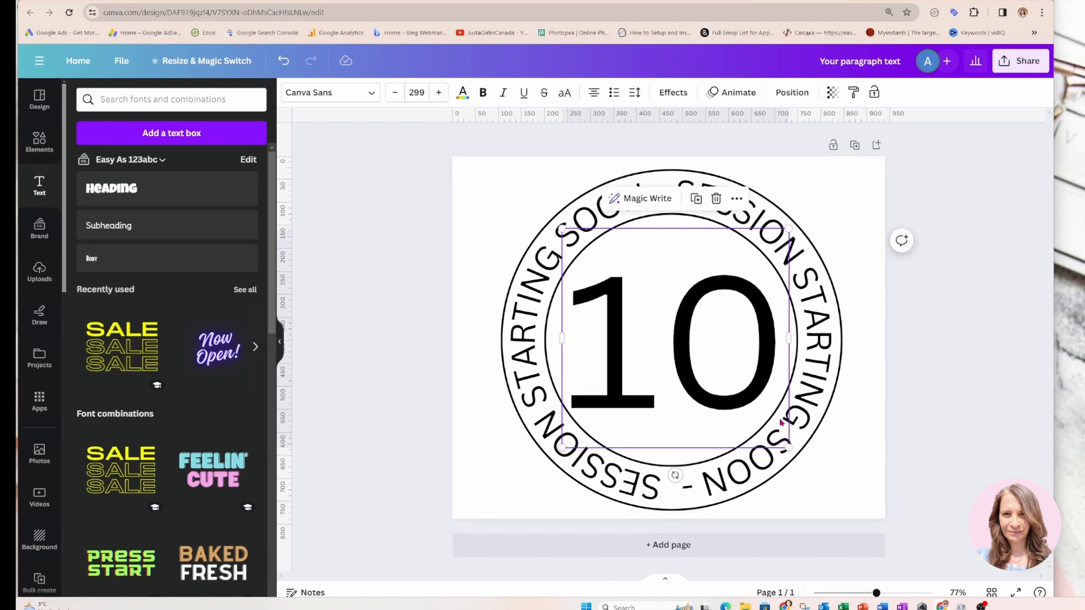
Tighten the letter spacing of the "10" to about -106
{"action": "left_click", "coordinate": [636, 95]}
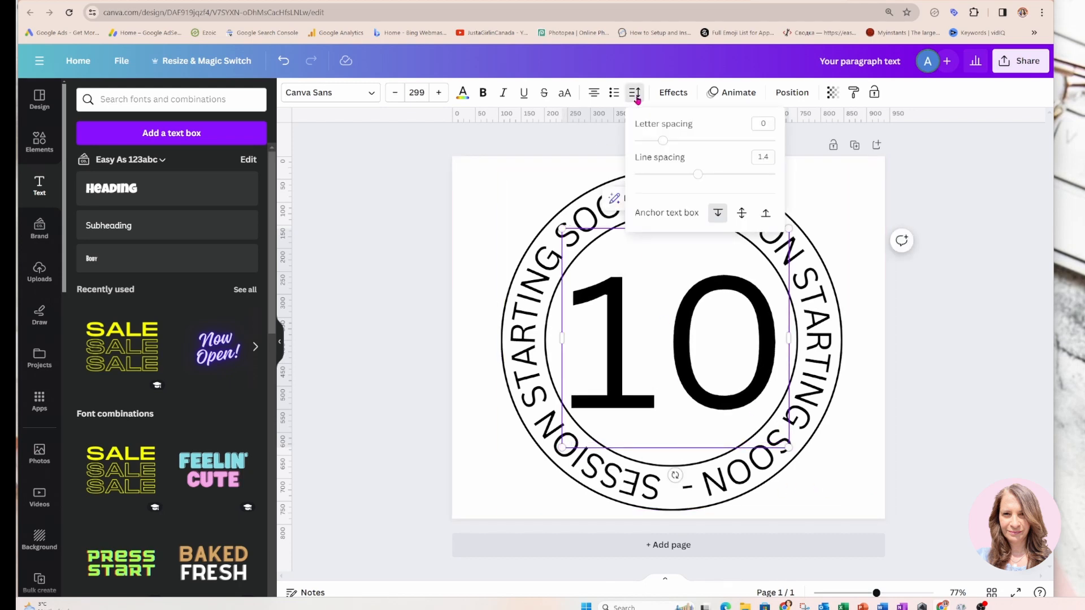
{"action": "left_click_drag", "start_coordinate": [664, 142], "coordinate": [648, 143]}
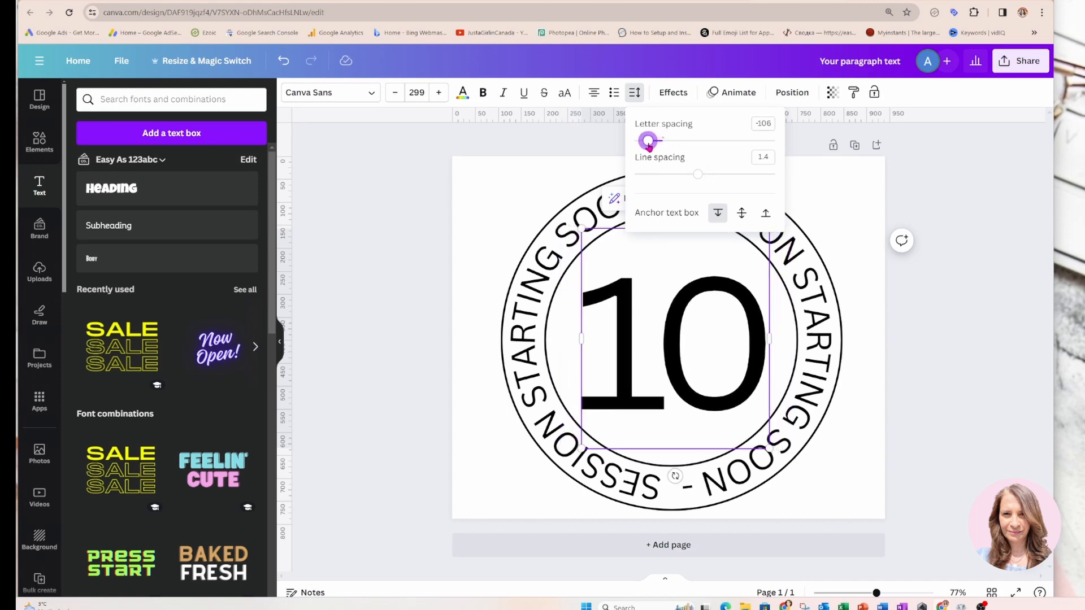
{"action": "left_click", "coordinate": [862, 370]}
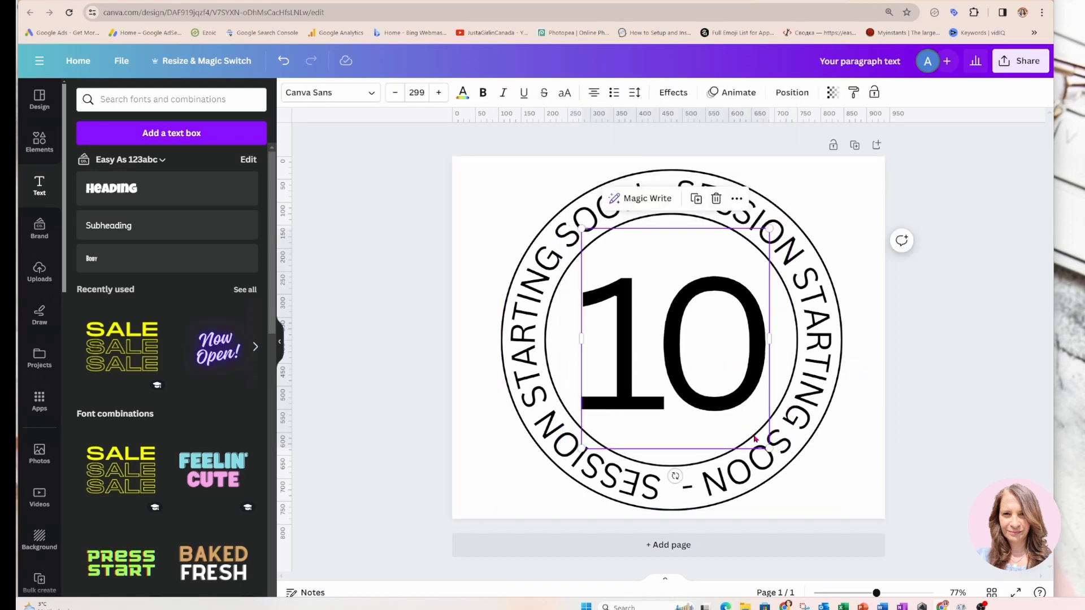
Scale the tightened "10" up to a font size of about 328 and recenter it within the inner circle
{"action": "left_click_drag", "start_coordinate": [769, 448], "coordinate": [780, 461]}
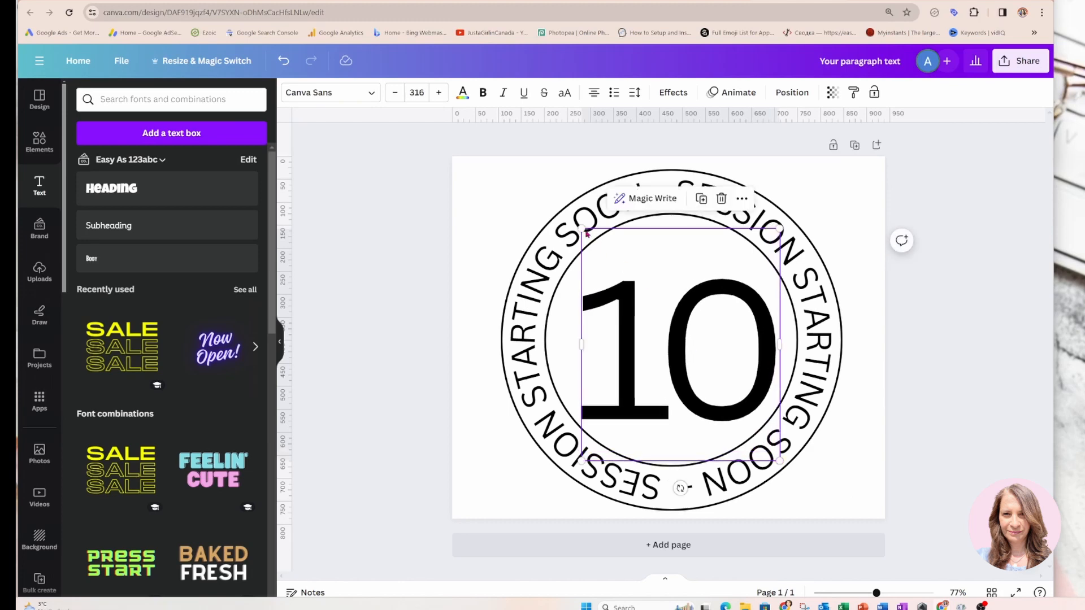
{"action": "left_click_drag", "start_coordinate": [582, 228], "coordinate": [573, 219]}
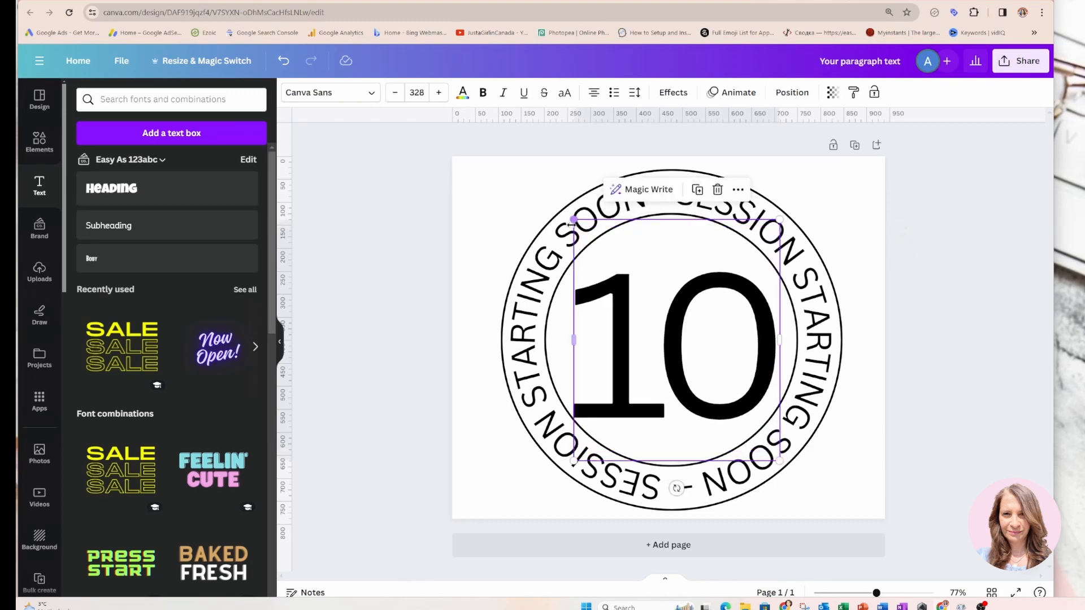
{"action": "left_click_drag", "start_coordinate": [663, 337], "coordinate": [663, 333]}
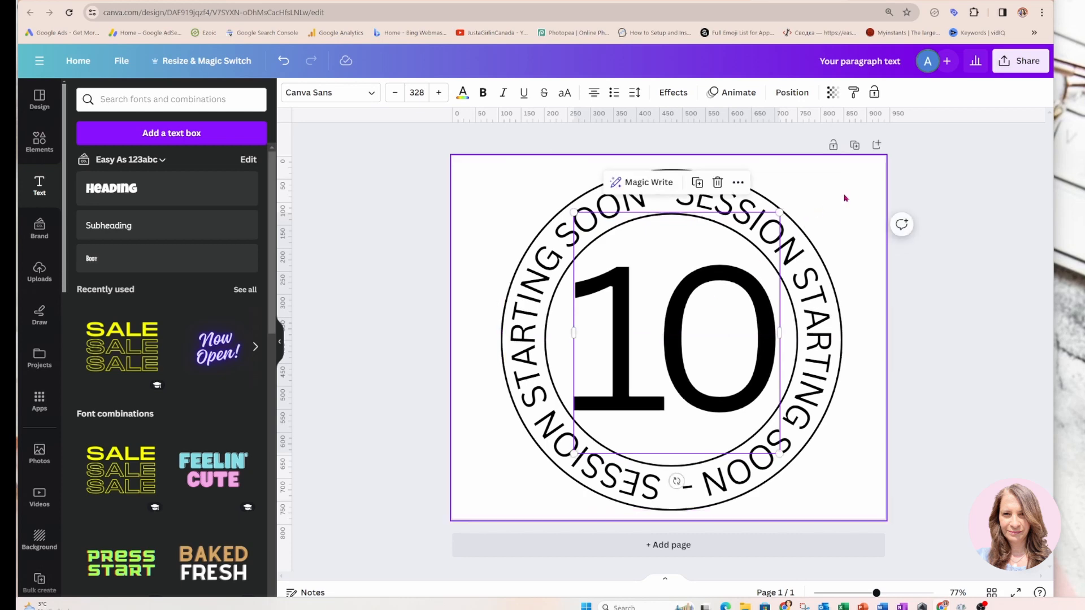
Search the elements library for "FILM STRIP" and show all matching videos
{"action": "left_click", "coordinate": [862, 198]}
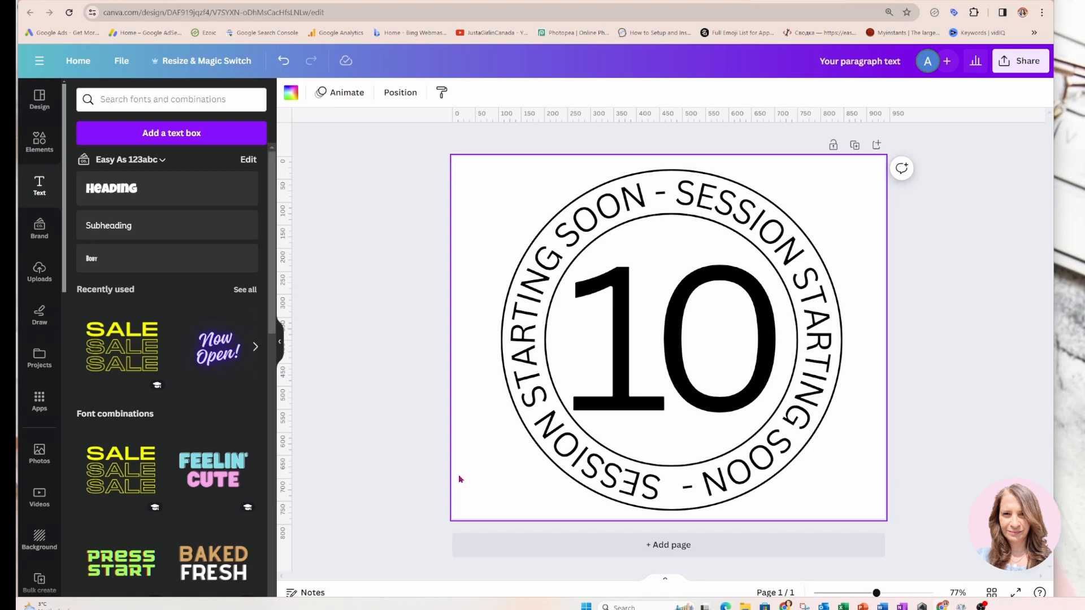
{"action": "left_click", "coordinate": [41, 145]}
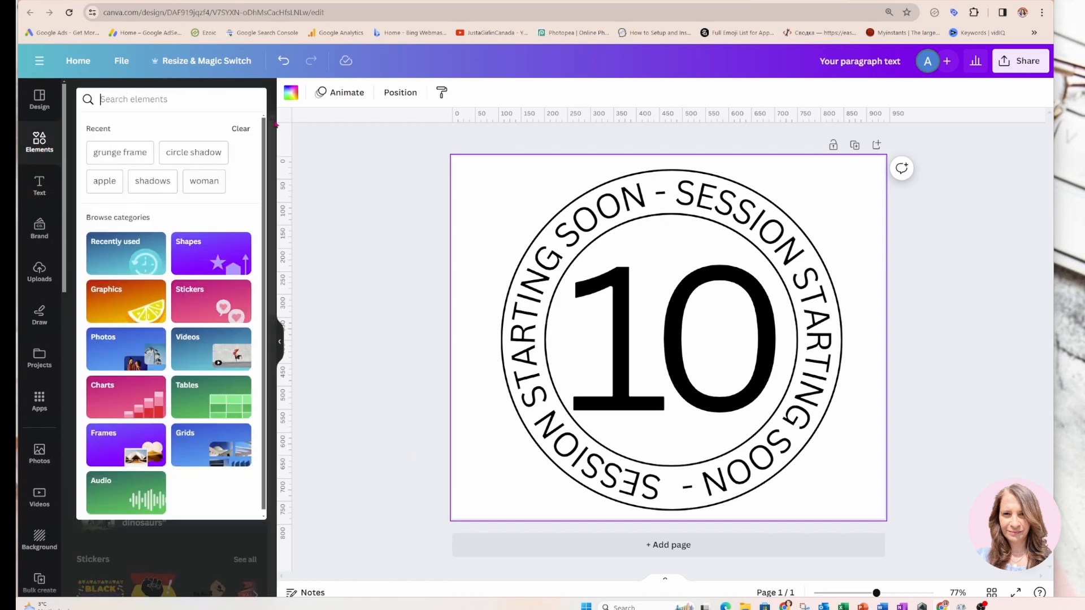
{"action": "type", "text": "FILM"}
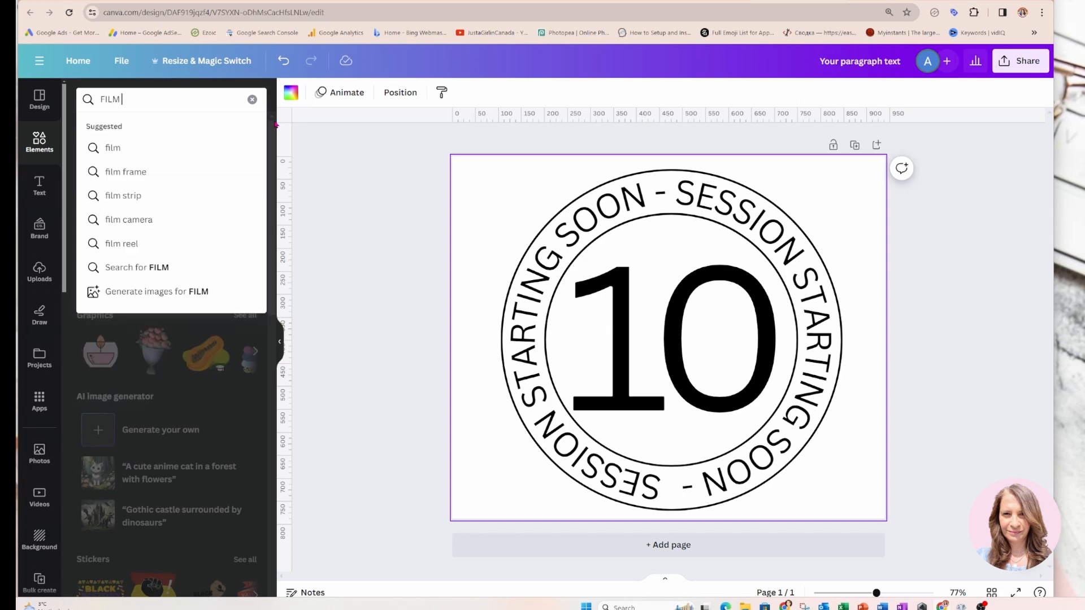
{"action": "type", "text": " SRITRIP"}
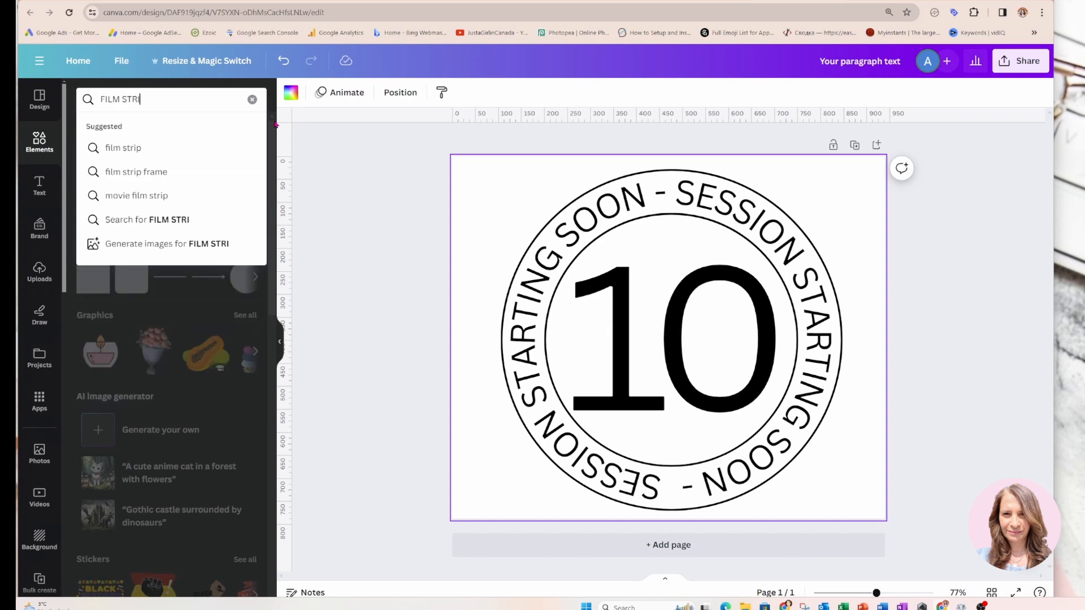
{"action": "key", "text": "Return"}
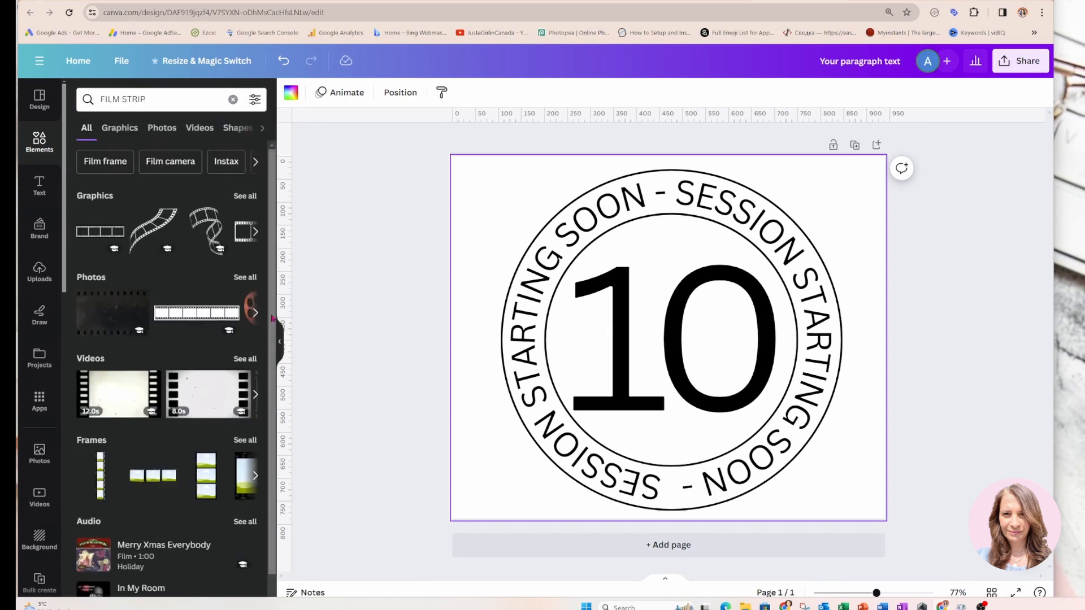
{"action": "left_click", "coordinate": [245, 359]}
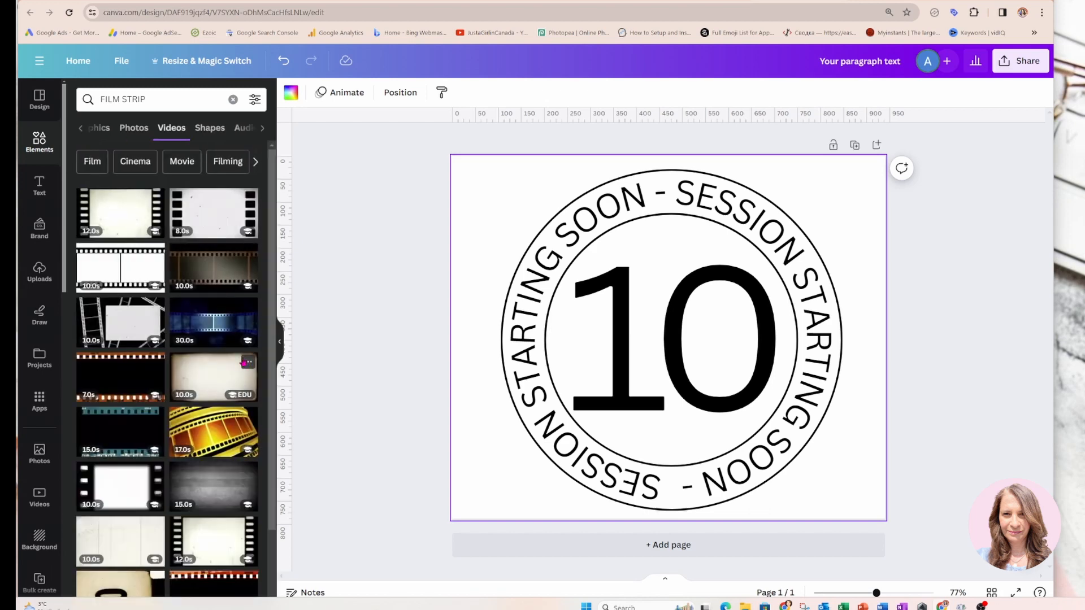
Add the 10-second off-white scratched film video and fit it over exactly the left half of the page
{"action": "scroll", "coordinate": [207, 506], "scroll_direction": "down", "scroll_amount": 3}
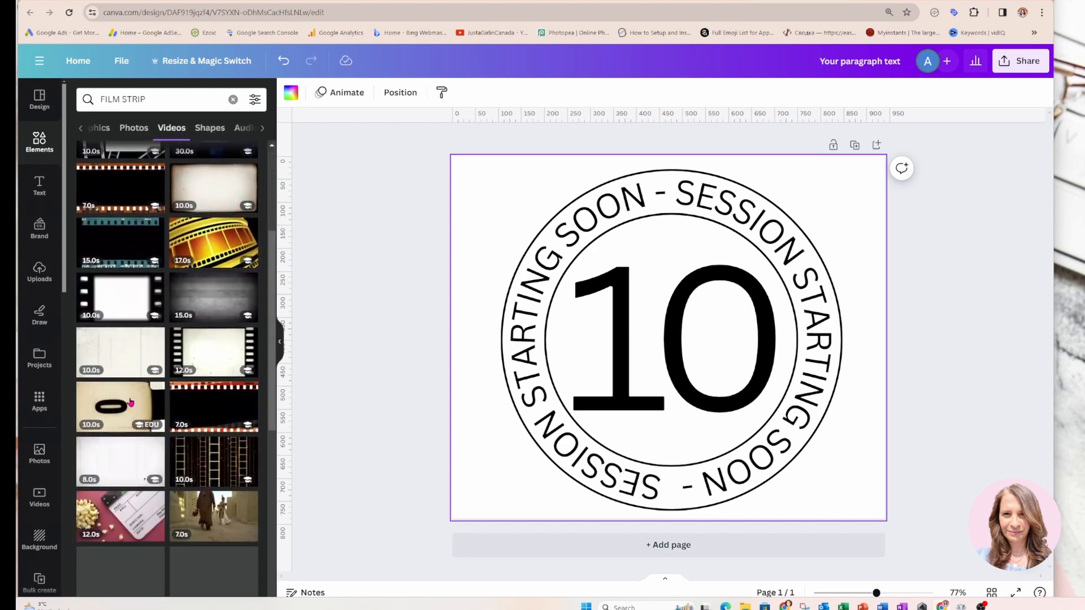
{"action": "left_click", "coordinate": [112, 354]}
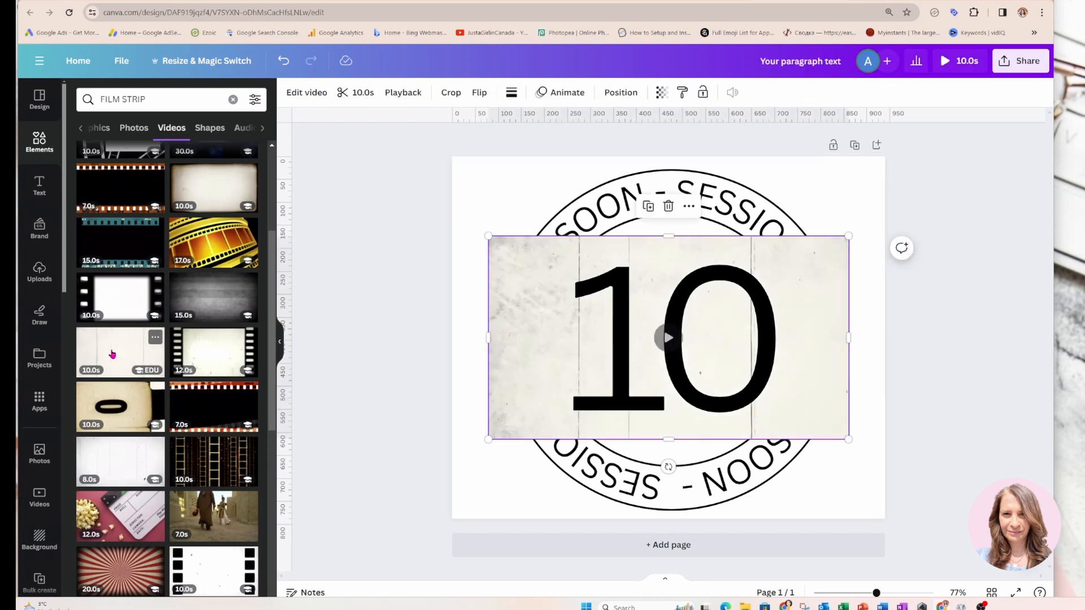
{"action": "left_click_drag", "start_coordinate": [751, 351], "coordinate": [721, 266]}
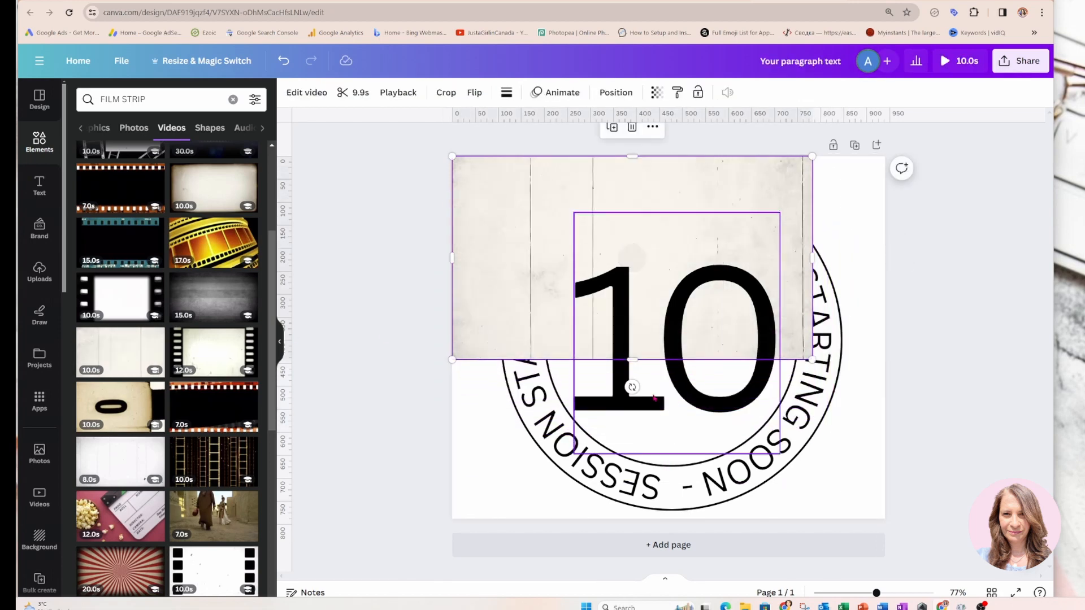
{"action": "left_click_drag", "start_coordinate": [630, 362], "coordinate": [629, 519]}
{"action": "left_click_drag", "start_coordinate": [808, 338], "coordinate": [671, 333]}
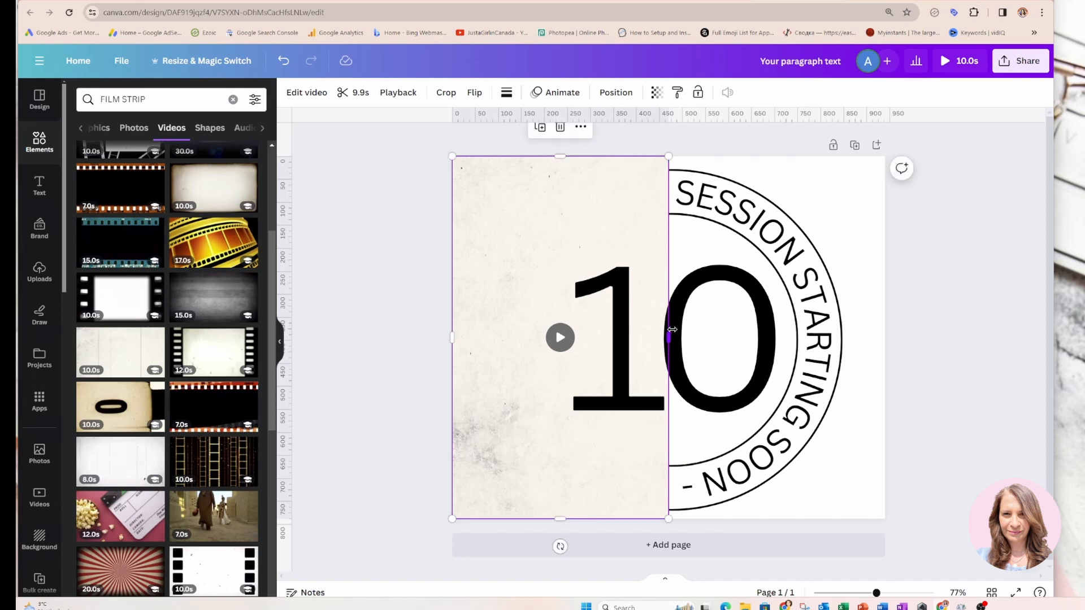
Duplicate the film video and place the copy over the right half of the page
{"action": "left_click", "coordinate": [540, 127]}
{"action": "left_click_drag", "start_coordinate": [537, 405], "coordinate": [748, 393]}
{"action": "left_click", "coordinate": [940, 362]}
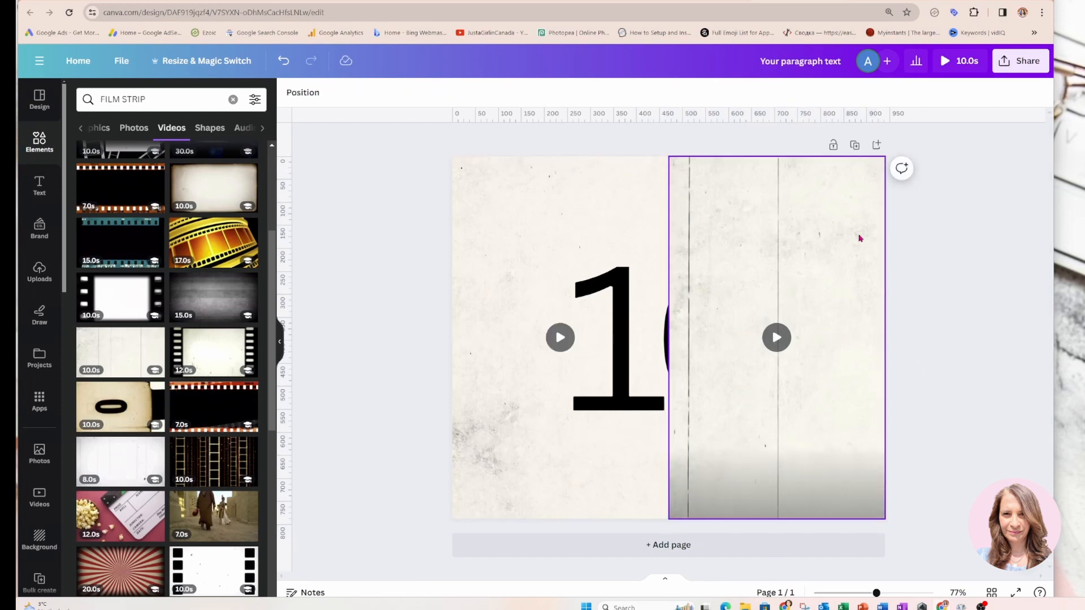
Move both film videos behind the circles, the circular text and the "10" in the layer order
{"action": "left_click", "coordinate": [853, 235]}
{"action": "left_click", "coordinate": [620, 93]}
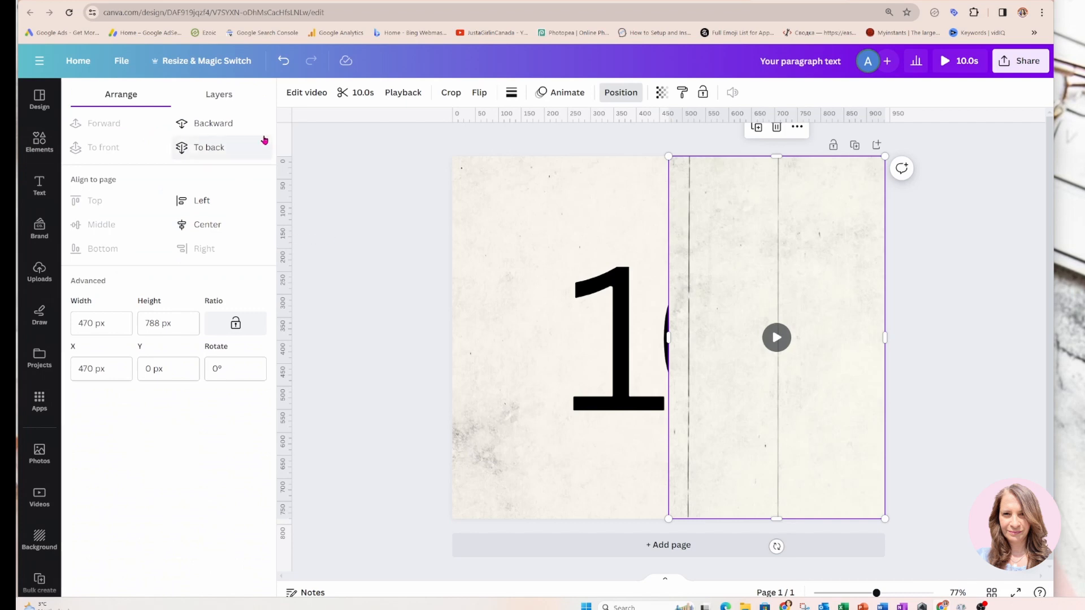
{"action": "left_click", "coordinate": [226, 96]}
{"action": "left_click_drag", "start_coordinate": [198, 170], "coordinate": [198, 293]}
{"action": "left_click", "coordinate": [190, 222]}
{"action": "left_click_drag", "start_coordinate": [189, 223], "coordinate": [194, 288]}
{"action": "left_click", "coordinate": [379, 217]}
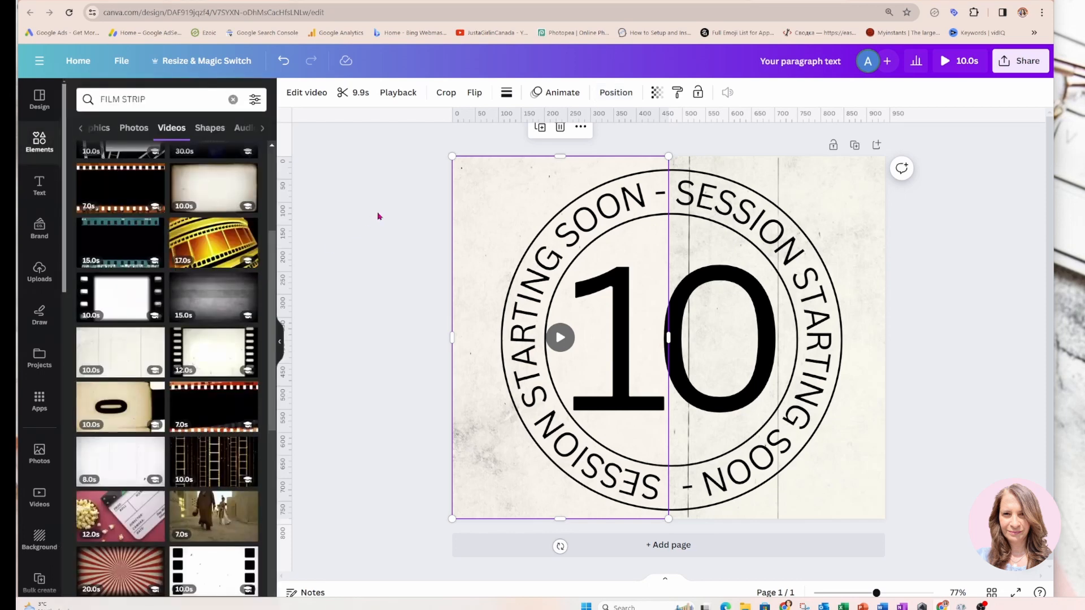
{"action": "left_click", "coordinate": [394, 210]}
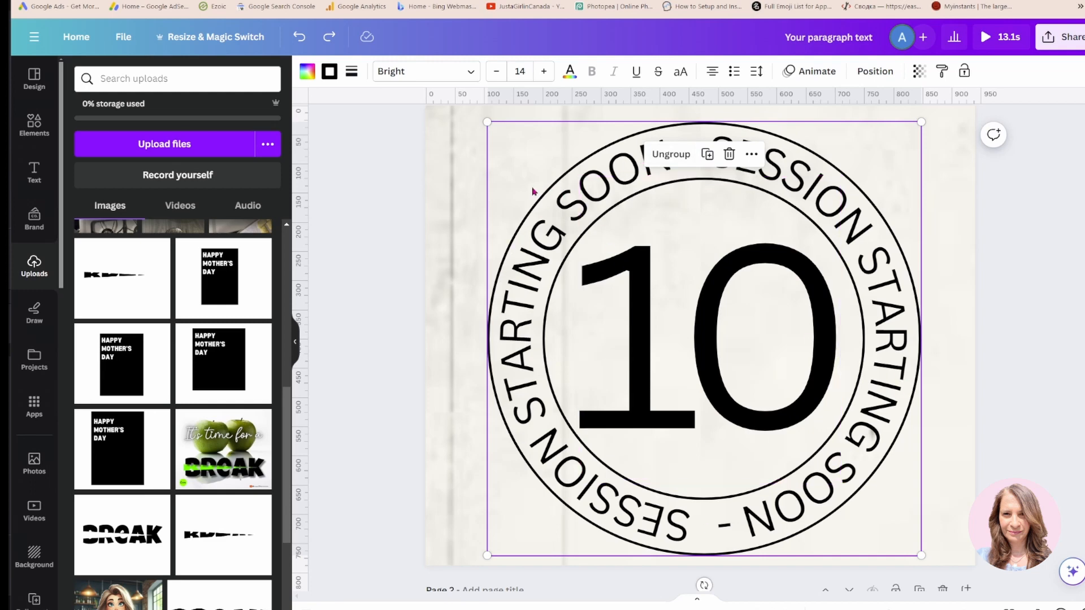
Apply the clockwise Rotate motion effect to the grouped circle and circular text, and increase its speed
{"action": "left_click", "coordinate": [511, 171]}
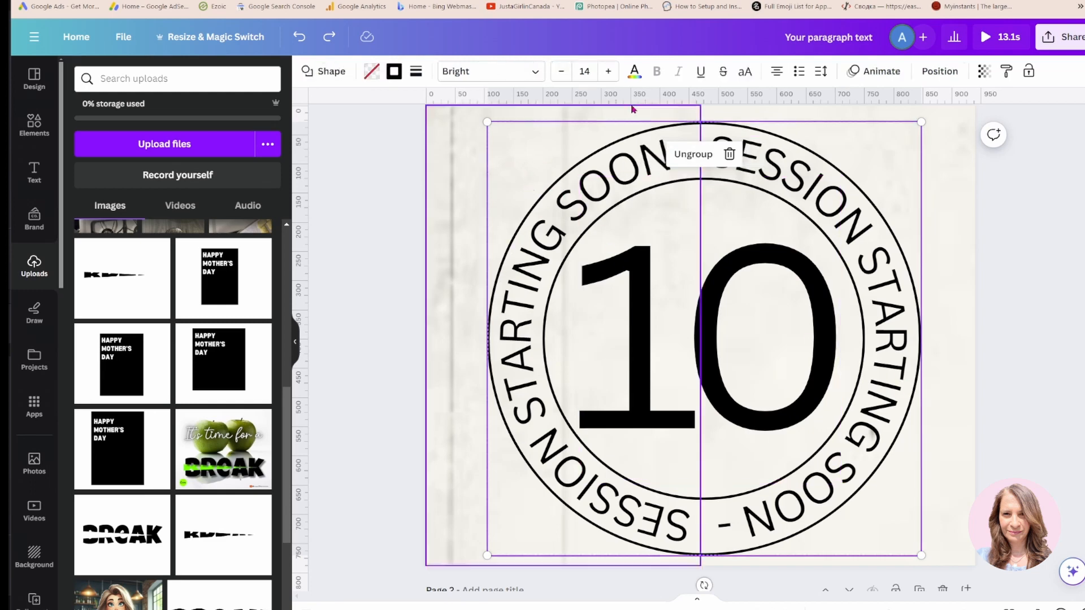
{"action": "left_click", "coordinate": [881, 71]}
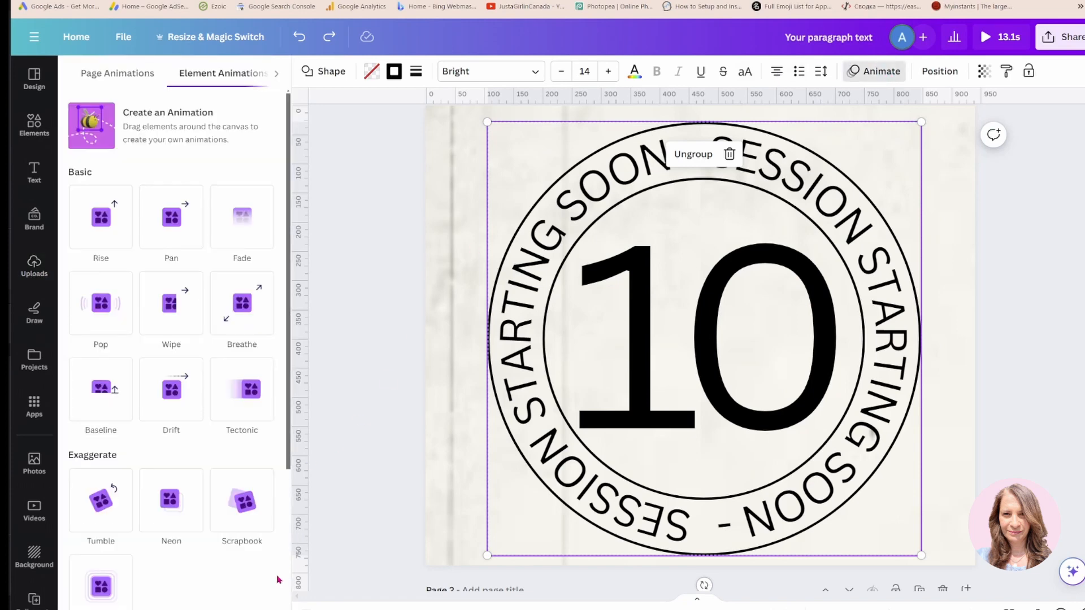
{"action": "scroll", "coordinate": [276, 580], "scroll_direction": "down", "scroll_amount": 4}
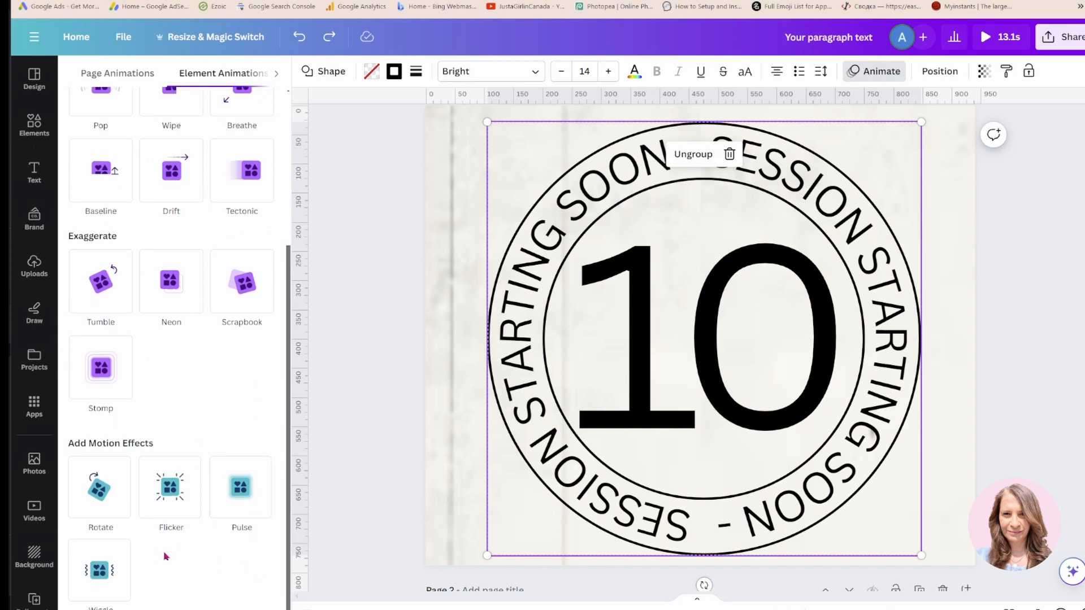
{"action": "left_click", "coordinate": [127, 517]}
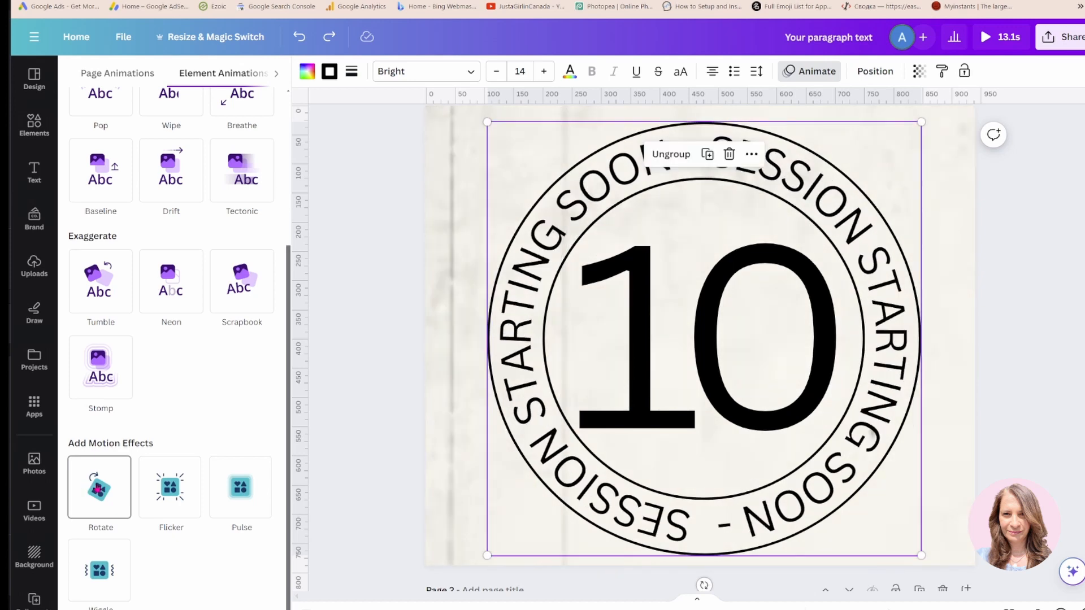
{"action": "left_click", "coordinate": [102, 487]}
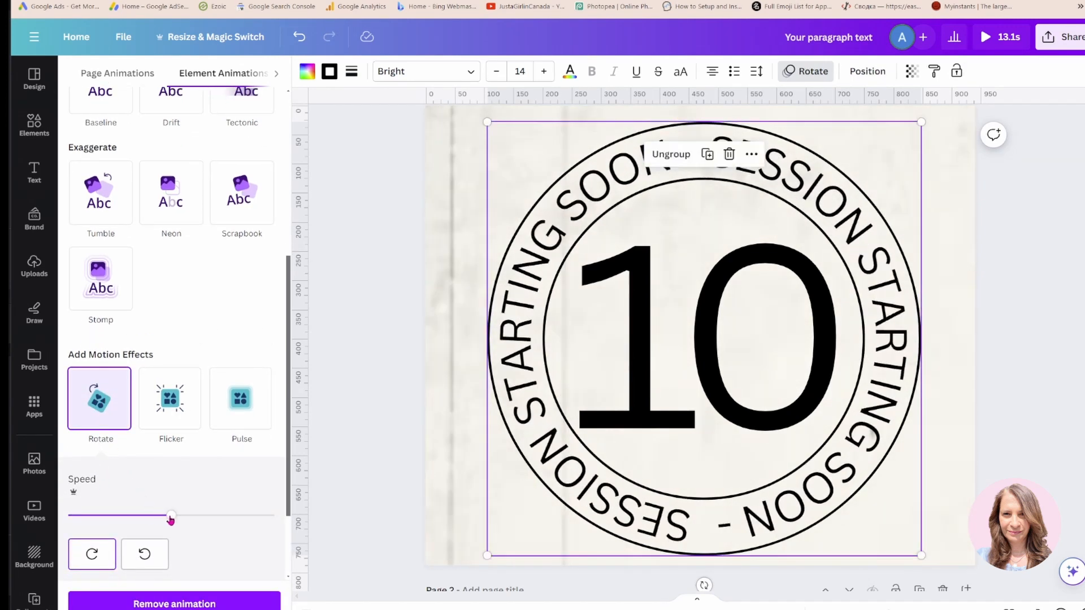
{"action": "left_click_drag", "start_coordinate": [170, 518], "coordinate": [207, 518]}
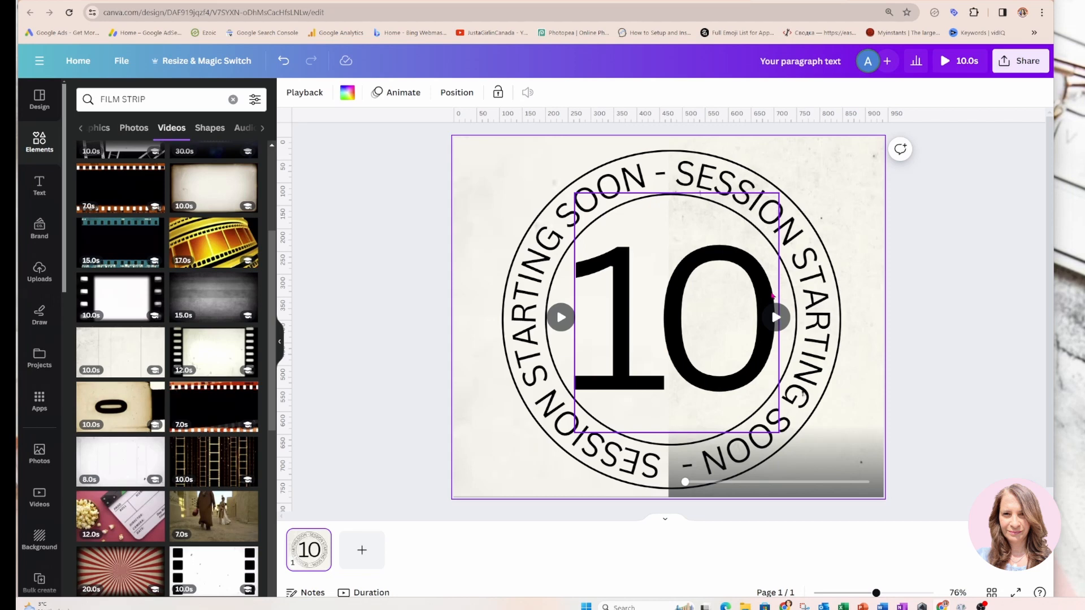
Trim the film video on the left half of the page to 1.0 s
{"action": "left_click", "coordinate": [485, 182]}
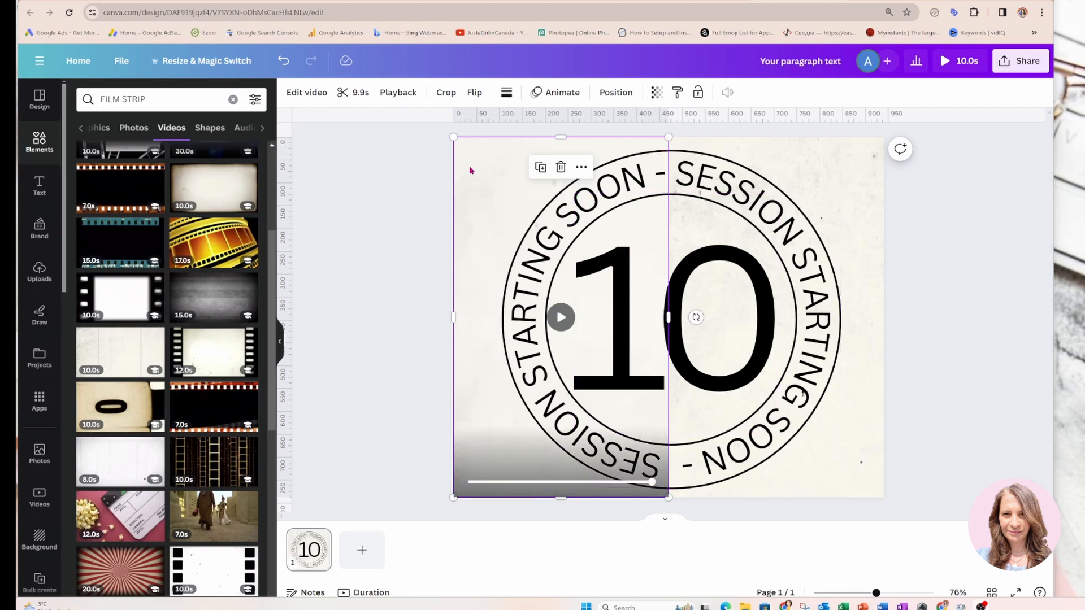
{"action": "left_click", "coordinate": [354, 93]}
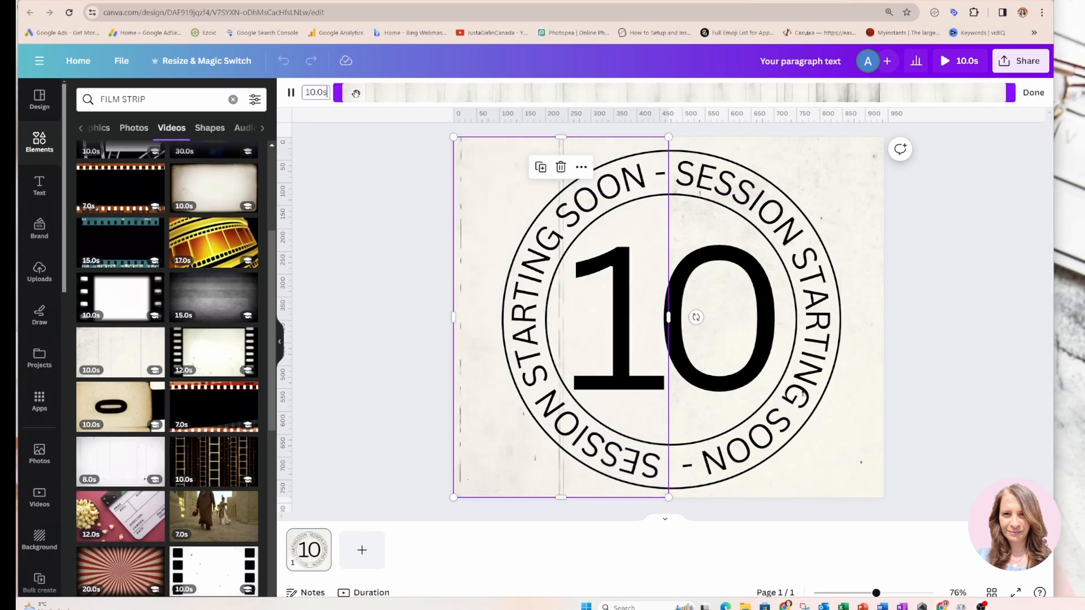
{"action": "key", "text": "BackSpace"}
{"action": "key", "text": "BackSpace"}
{"action": "key", "text": "BackSpace"}
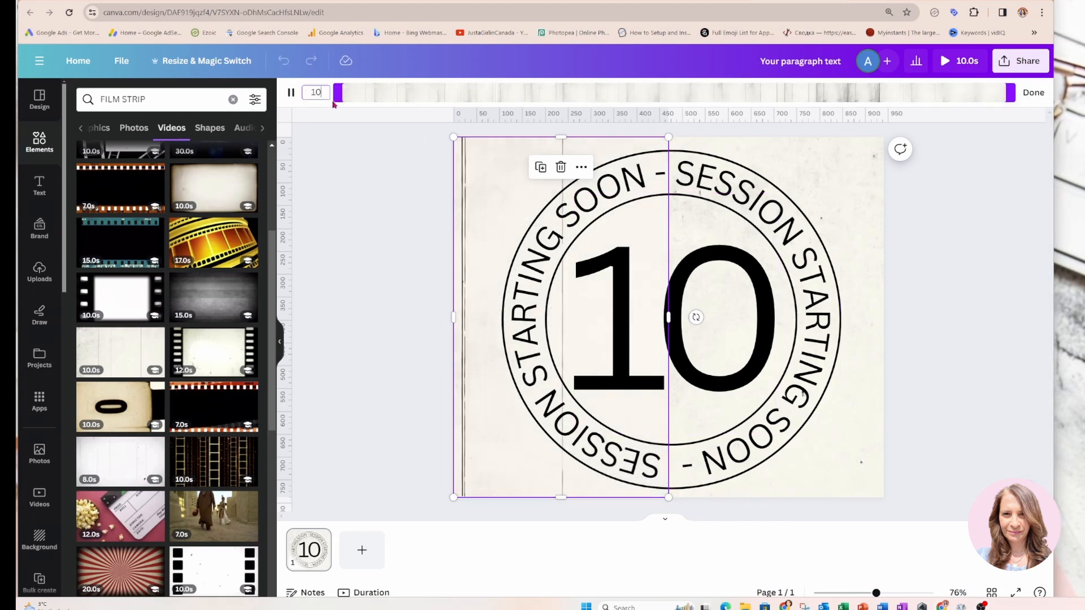
{"action": "key", "text": "BackSpace"}
{"action": "key", "text": "Return"}
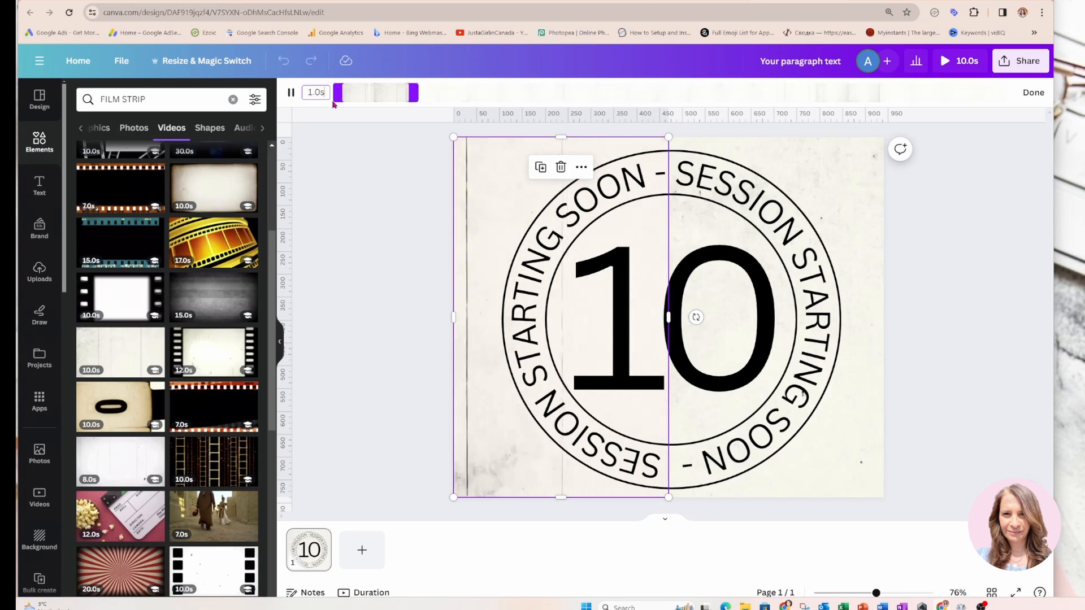
Trim the film video on the right half of the page to 1.0 s
{"action": "left_click", "coordinate": [863, 248]}
{"action": "left_click", "coordinate": [346, 94]}
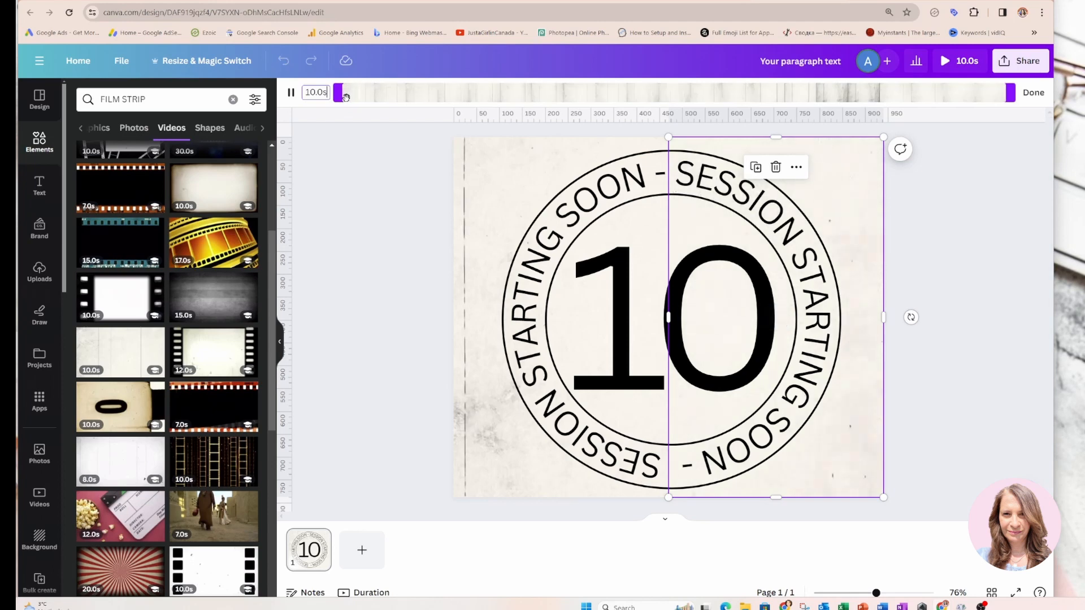
{"action": "key", "text": "BackSpace"}
{"action": "key", "text": "BackSpace"}
{"action": "key", "text": "BackSpace"}
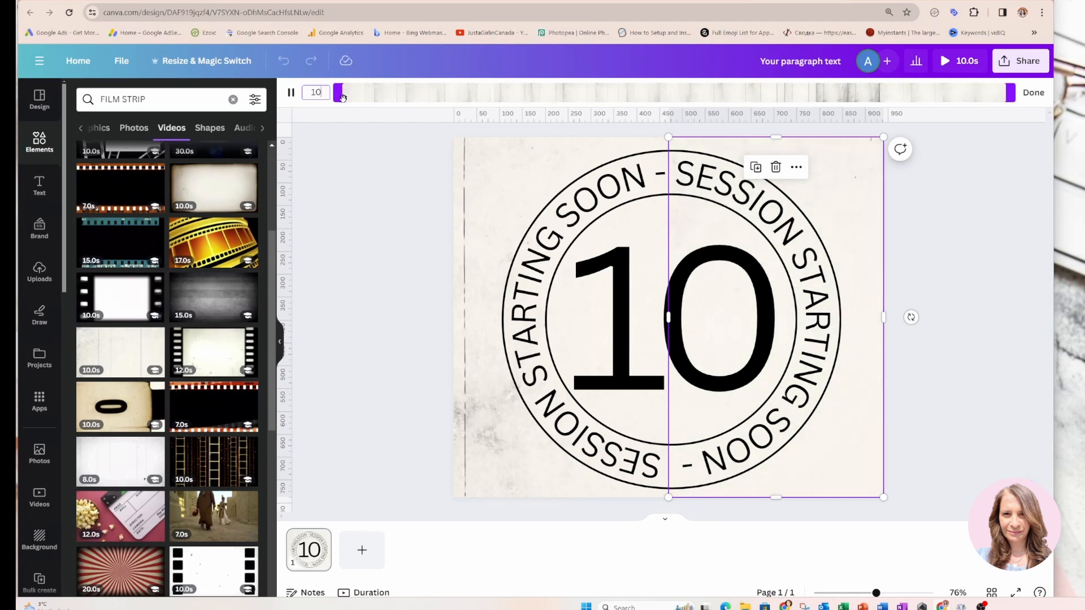
{"action": "key", "text": "BackSpace"}
{"action": "key", "text": "Return"}
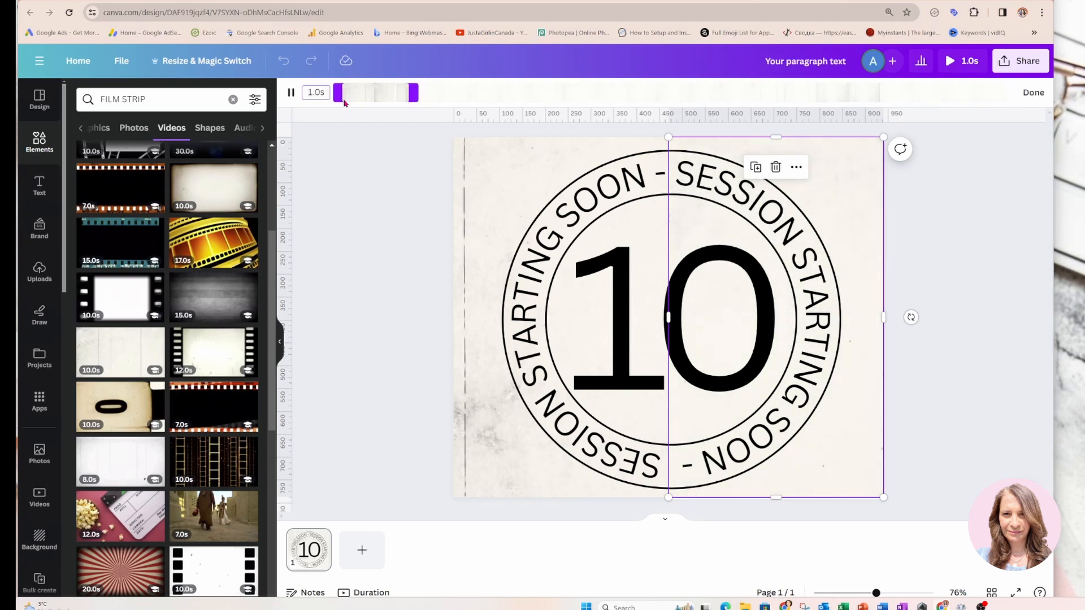
{"action": "left_click", "coordinate": [768, 418]}
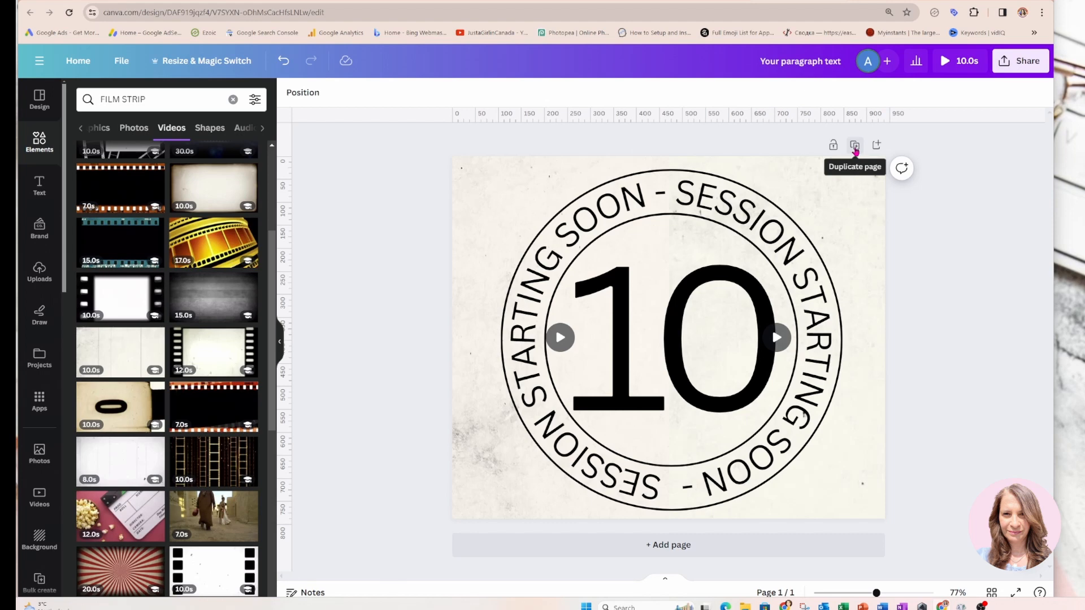
Duplicate the page, change its number to 9, and enlarge it to a font size of about 429 centered in the inner circle
{"action": "left_click", "coordinate": [855, 146]}
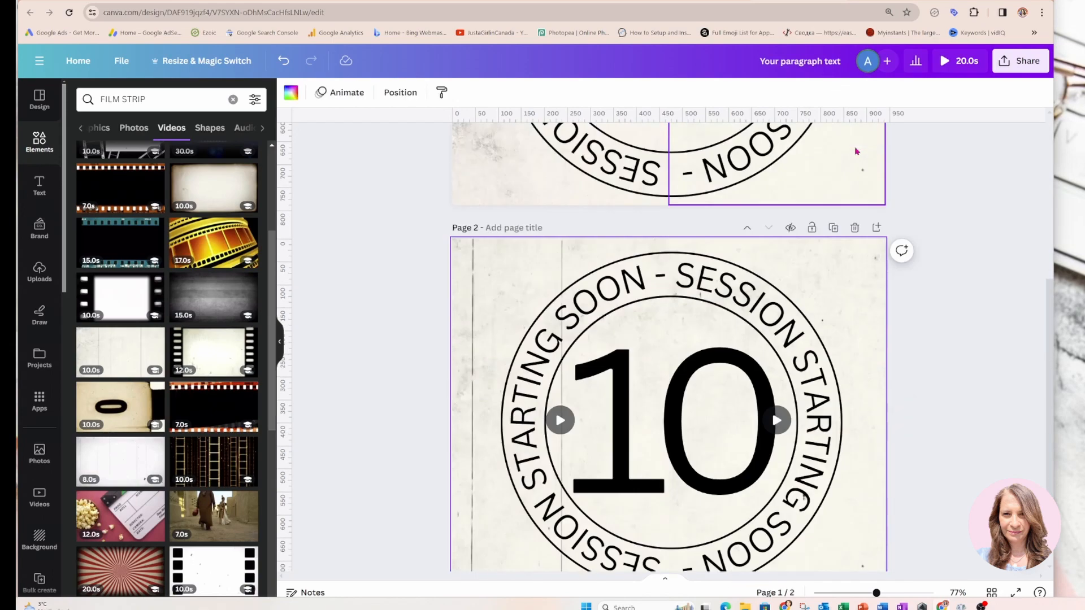
{"action": "double_click", "coordinate": [727, 339]}
{"action": "key", "text": "BackSpace"}
{"action": "type", "text": "9"}
{"action": "left_click_drag", "start_coordinate": [730, 211], "coordinate": [746, 177]}
{"action": "left_click_drag", "start_coordinate": [623, 454], "coordinate": [605, 493]}
Duplicate the latest page twice in succession, changing the center number to 8 and 7
{"action": "left_click", "coordinate": [833, 145]}
{"action": "double_click", "coordinate": [718, 300]}
{"action": "type", "text": "8"}
{"action": "left_click", "coordinate": [833, 145]}
{"action": "double_click", "coordinate": [690, 320]}
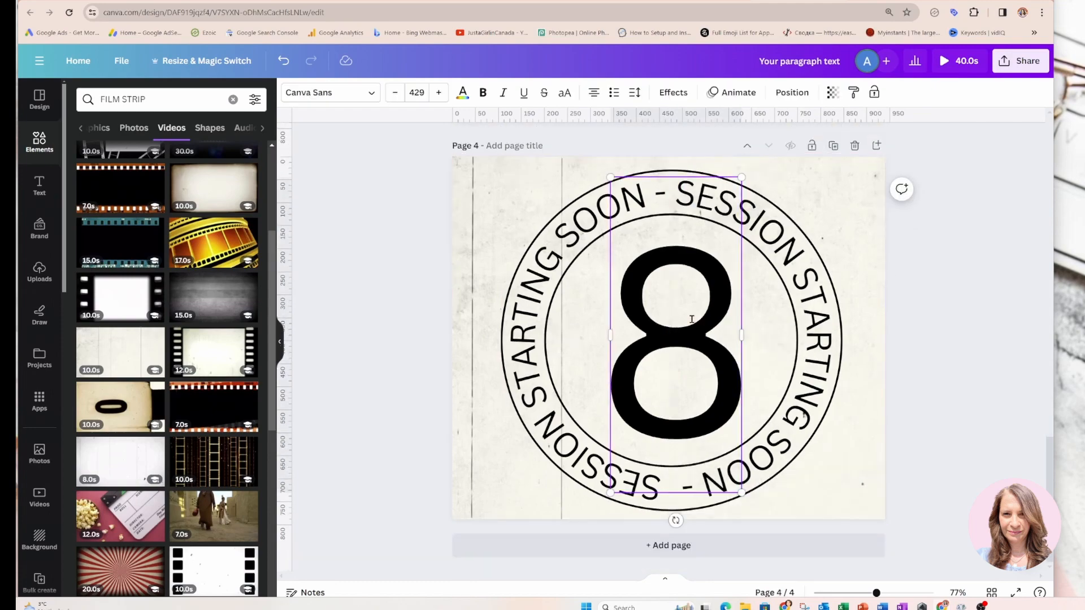
{"action": "type", "text": "7"}
Continue the countdown with two more duplicated pages, changing their center numbers to 6 and 5
{"action": "left_click", "coordinate": [833, 146]}
{"action": "double_click", "coordinate": [687, 334]}
{"action": "type", "text": "6"}
{"action": "left_click", "coordinate": [833, 146]}
{"action": "double_click", "coordinate": [685, 355]}
{"action": "type", "text": "5"}
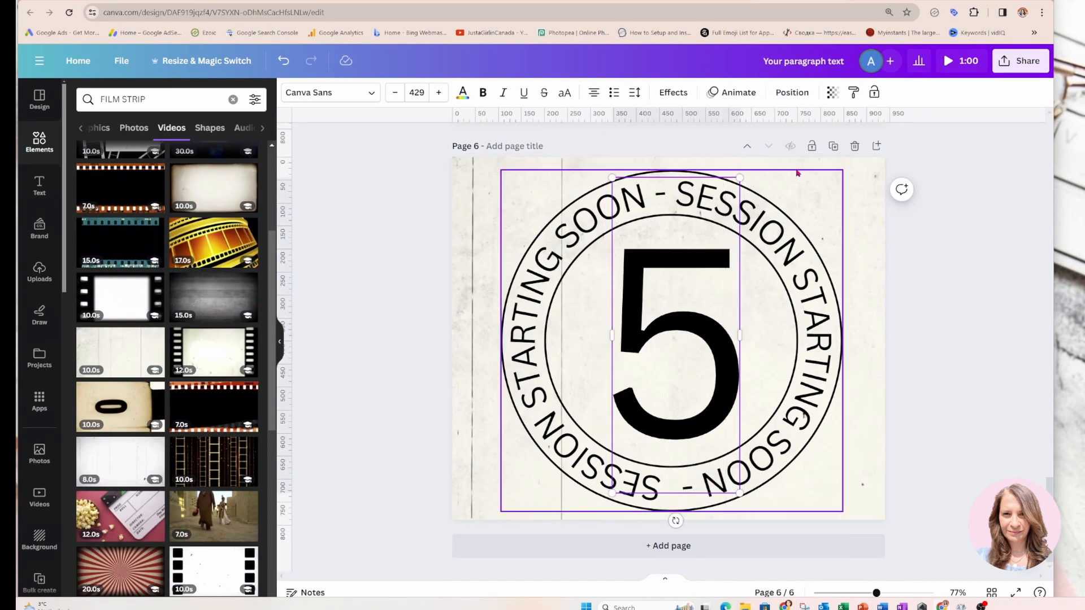
Duplicate the "5" page and change its number to 4, and make one more copy reading 3
{"action": "left_click", "coordinate": [834, 146]}
{"action": "left_click", "coordinate": [834, 145]}
{"action": "double_click", "coordinate": [685, 339]}
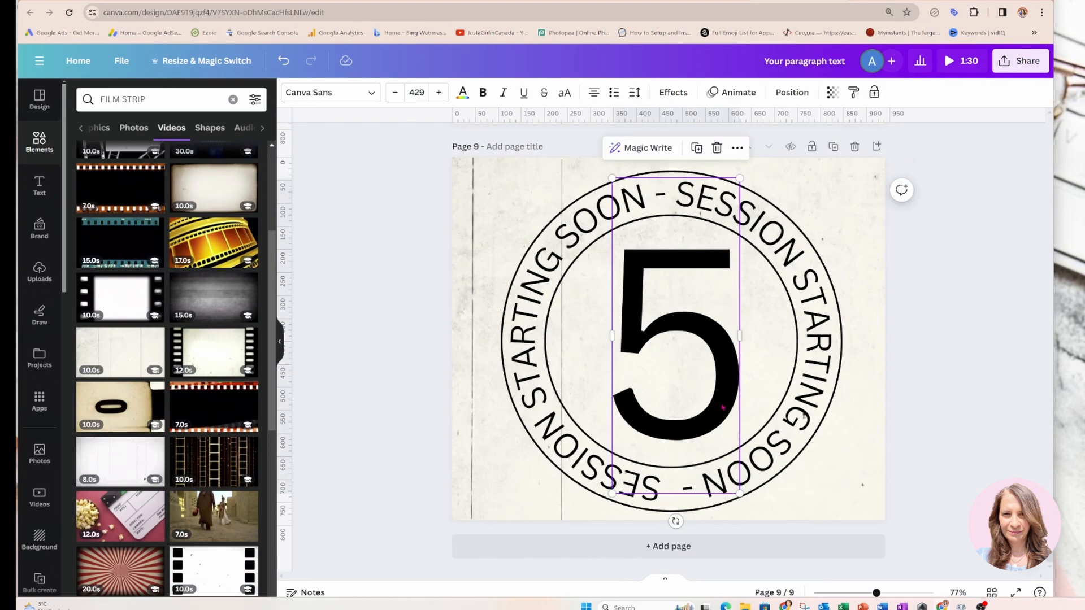
{"action": "type", "text": "4"}
{"action": "left_click", "coordinate": [833, 146]}
Complete the countdown with two more duplicated pages whose center numbers read 2 and 1
{"action": "left_click", "coordinate": [833, 145]}
{"action": "double_click", "coordinate": [726, 330]}
{"action": "type", "text": "3"}
{"action": "left_click", "coordinate": [833, 146]}
{"action": "double_click", "coordinate": [727, 333]}
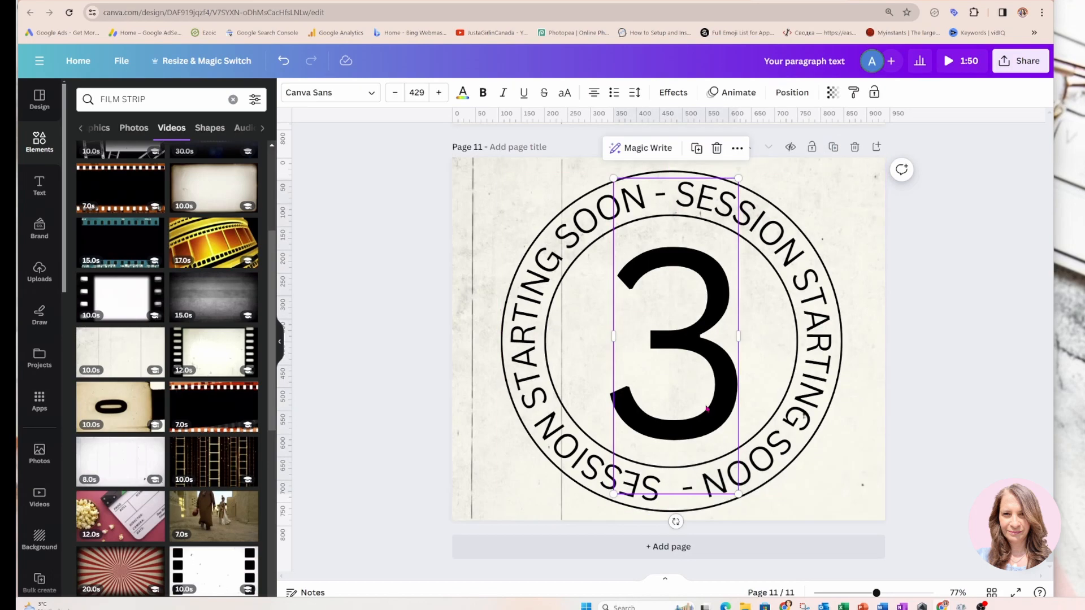
{"action": "type", "text": "2"}
{"action": "left_click", "coordinate": [834, 146]}
{"action": "double_click", "coordinate": [713, 356]}
{"action": "type", "text": "1"}
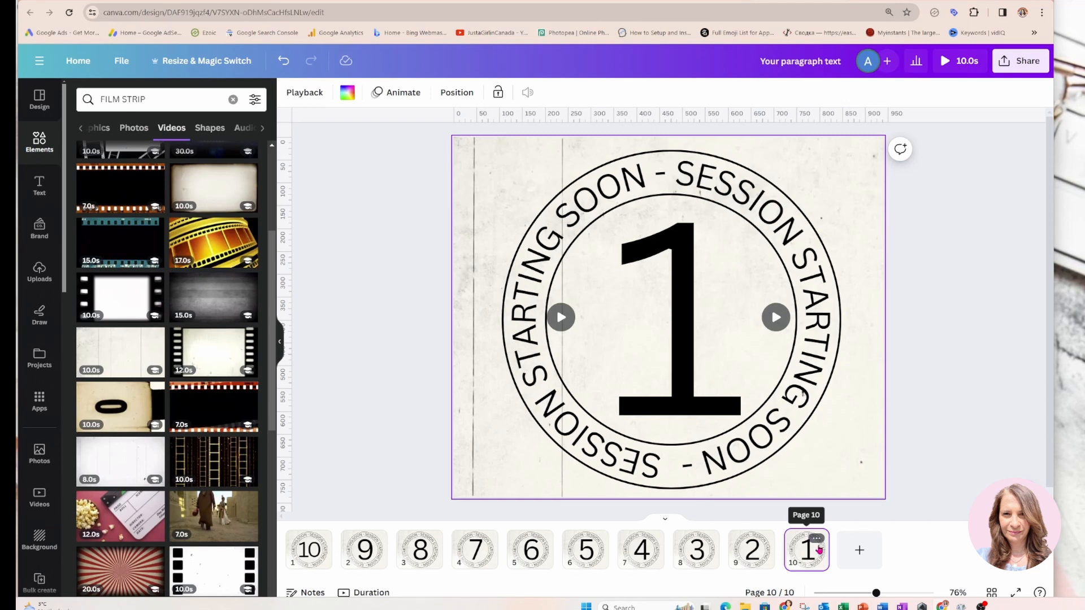
Duplicate the "1" page and delete the circles, circular text and number from the copy, keeping only the film background
{"action": "left_click", "coordinate": [817, 540]}
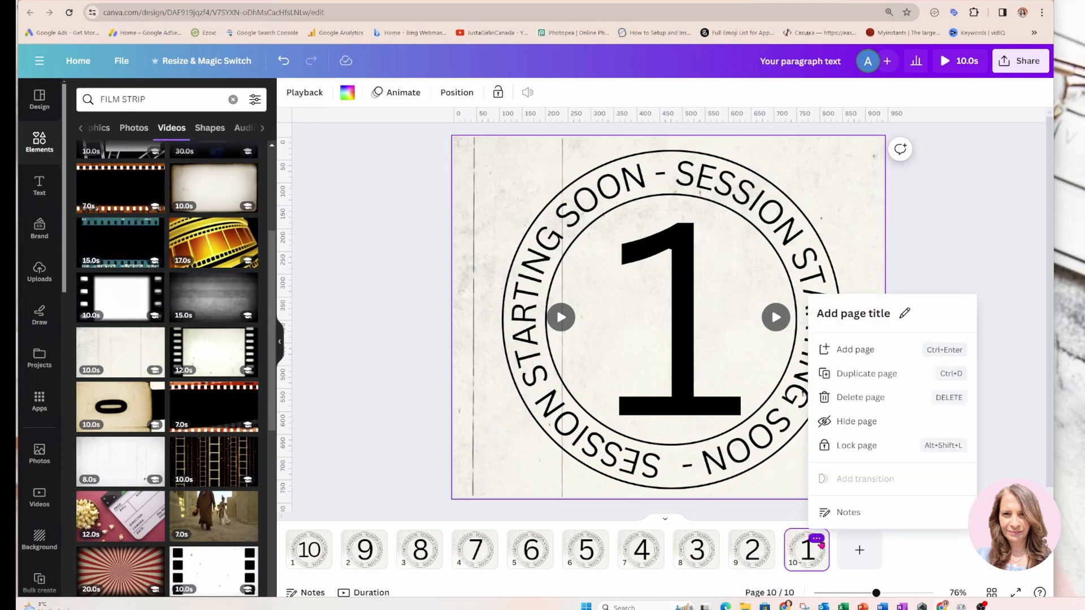
{"action": "left_click", "coordinate": [846, 376]}
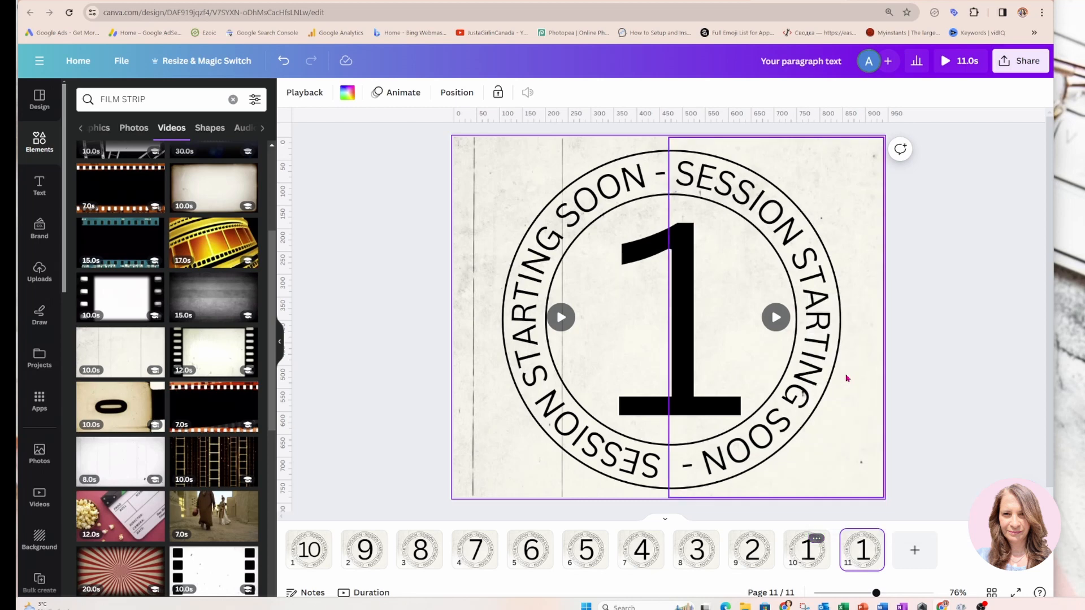
{"action": "left_click", "coordinate": [550, 218]}
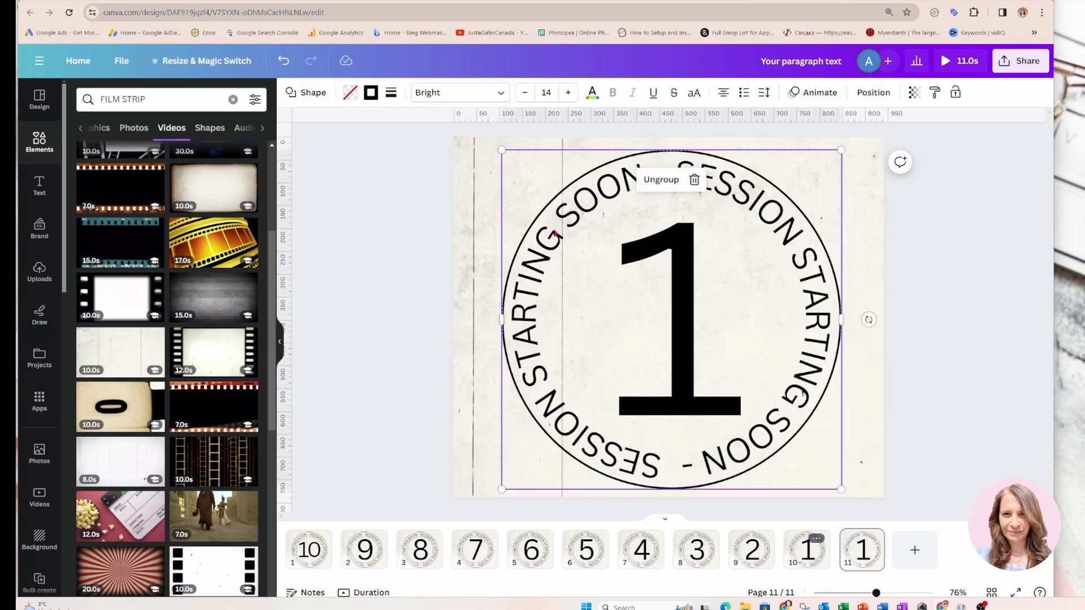
{"action": "double_click", "coordinate": [553, 229]}
{"action": "key", "text": "Delete"}
{"action": "key", "text": "Delete"}
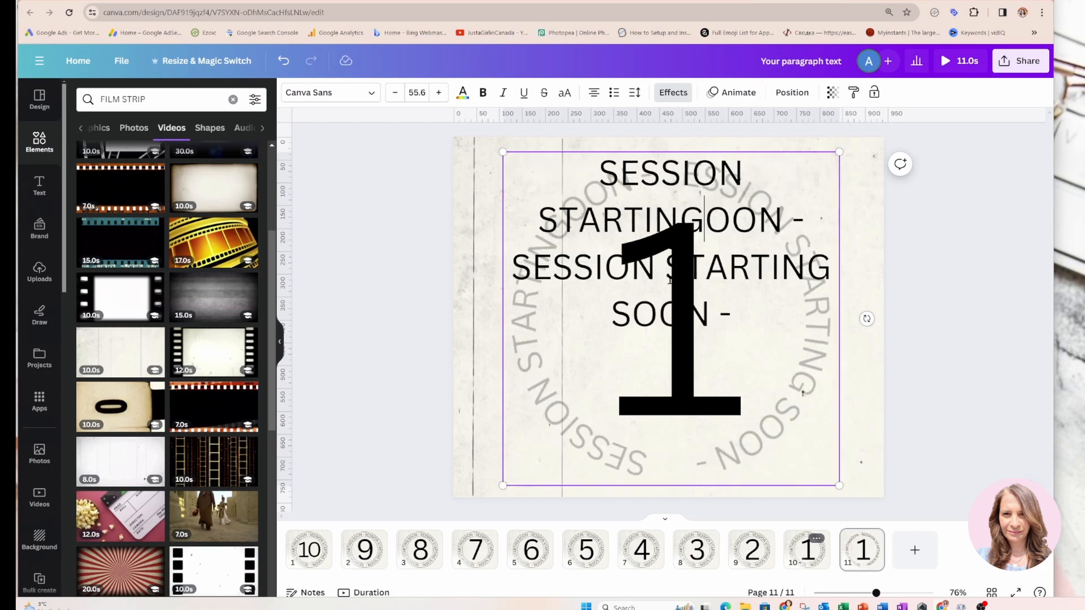
{"action": "left_click", "coordinate": [550, 317]}
{"action": "left_click", "coordinate": [666, 317]}
{"action": "key", "text": "Delete"}
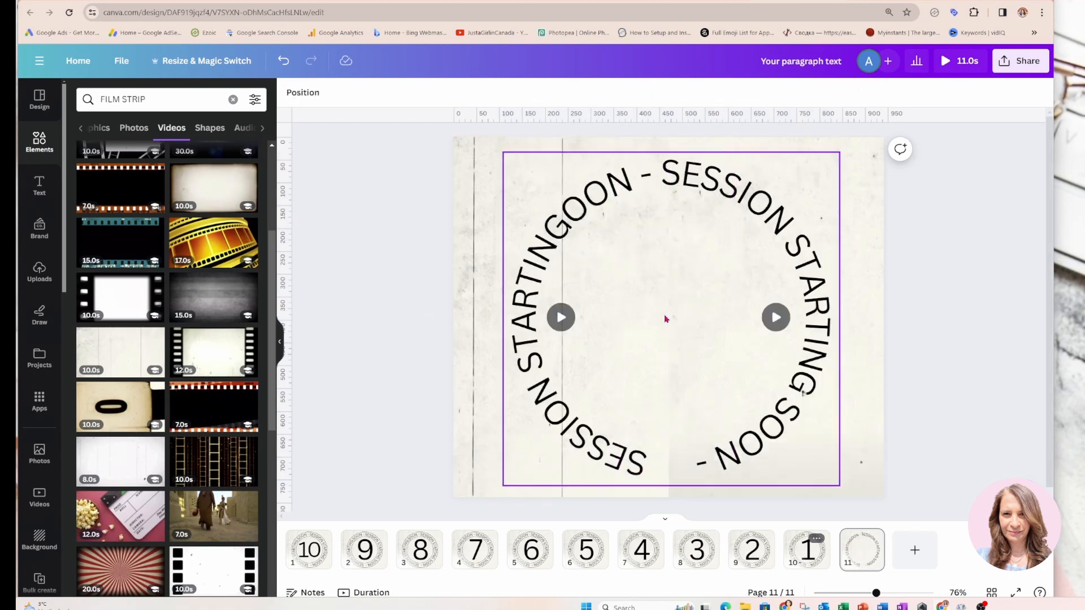
{"action": "left_click", "coordinate": [538, 381]}
{"action": "key", "text": "Delete"}
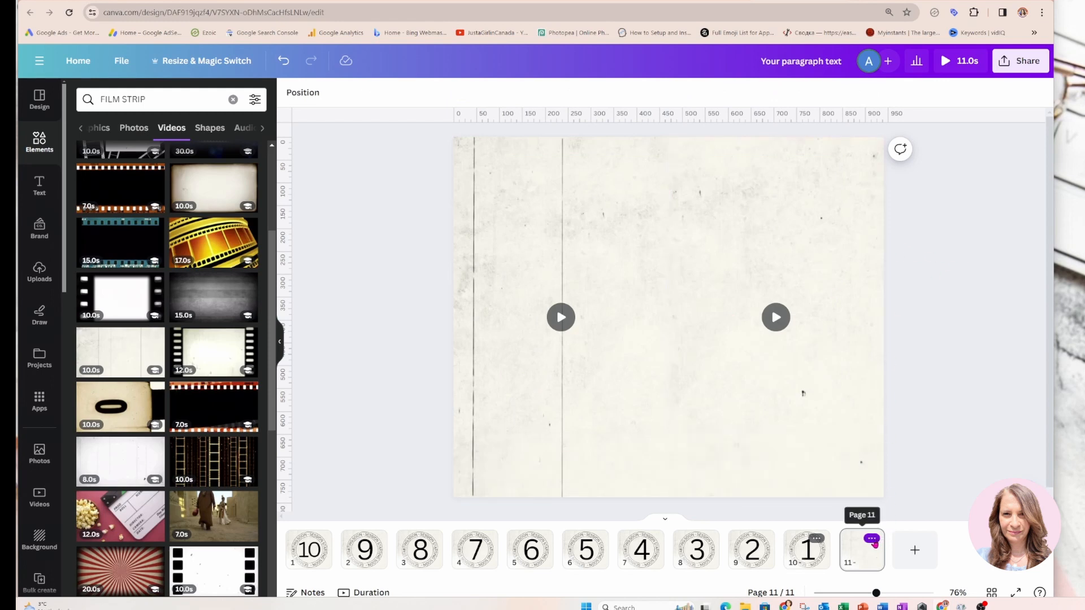
Duplicate the background-only page and slide the copy's two video halves outward, leaving only narrow strips at the page's side edges
{"action": "left_click", "coordinate": [872, 538]}
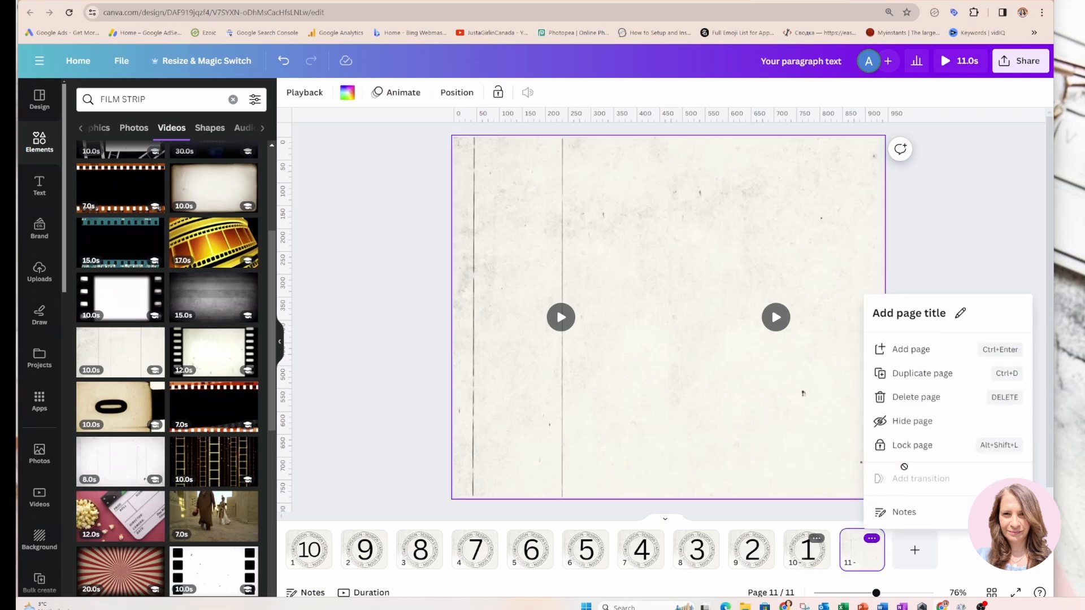
{"action": "left_click", "coordinate": [933, 375]}
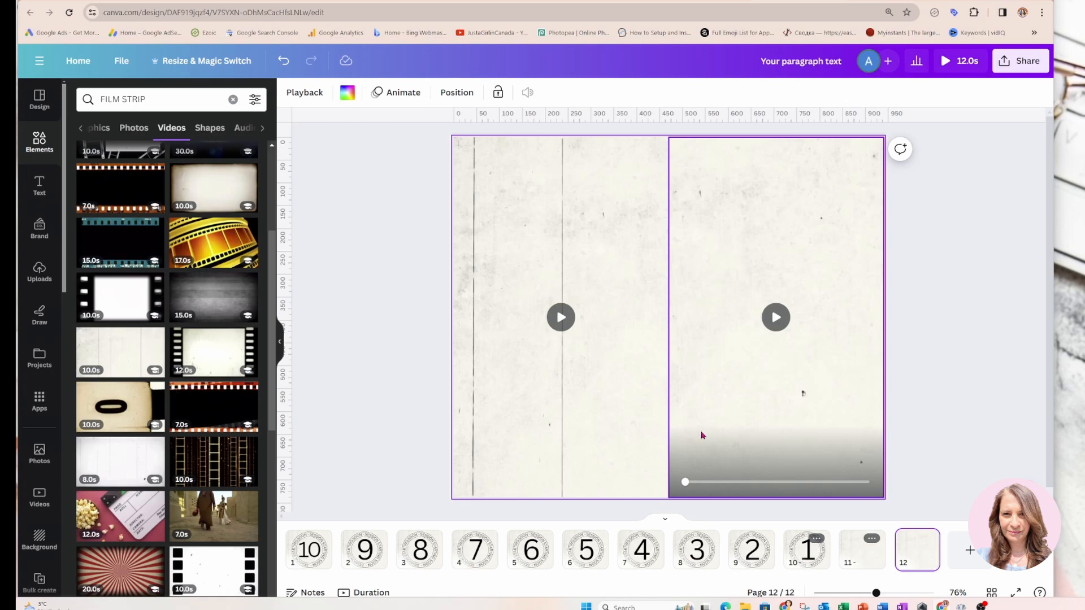
{"action": "left_click_drag", "start_coordinate": [697, 445], "coordinate": [902, 440]}
{"action": "left_click_drag", "start_coordinate": [660, 471], "coordinate": [456, 470]}
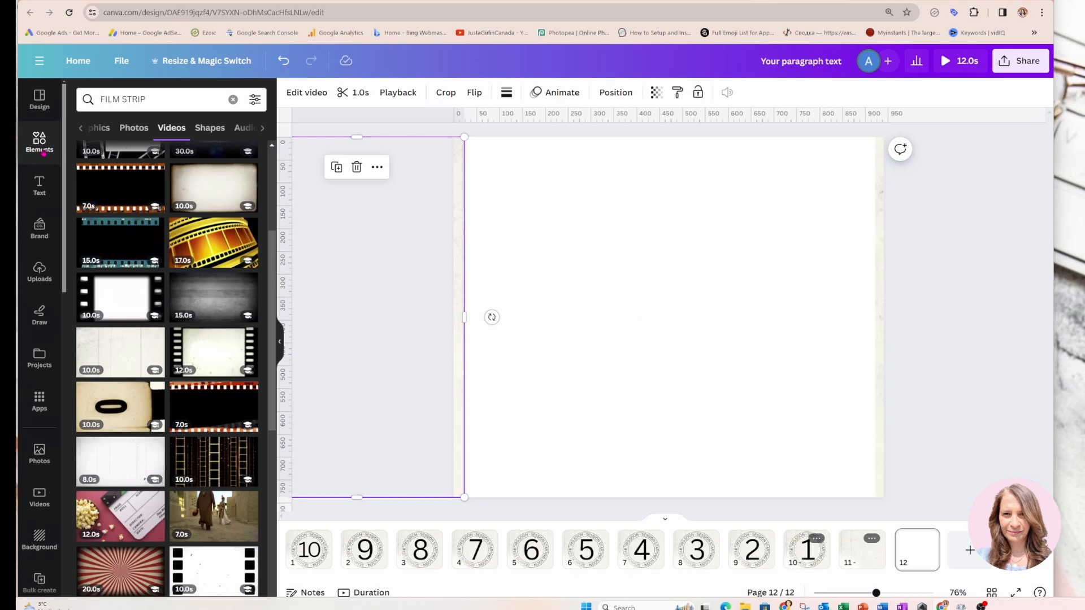
Find a pink bouquet photo by searching for "BOUQUET OF FLOWERS" and set it as the background of page 12
{"action": "left_click", "coordinate": [88, 99]}
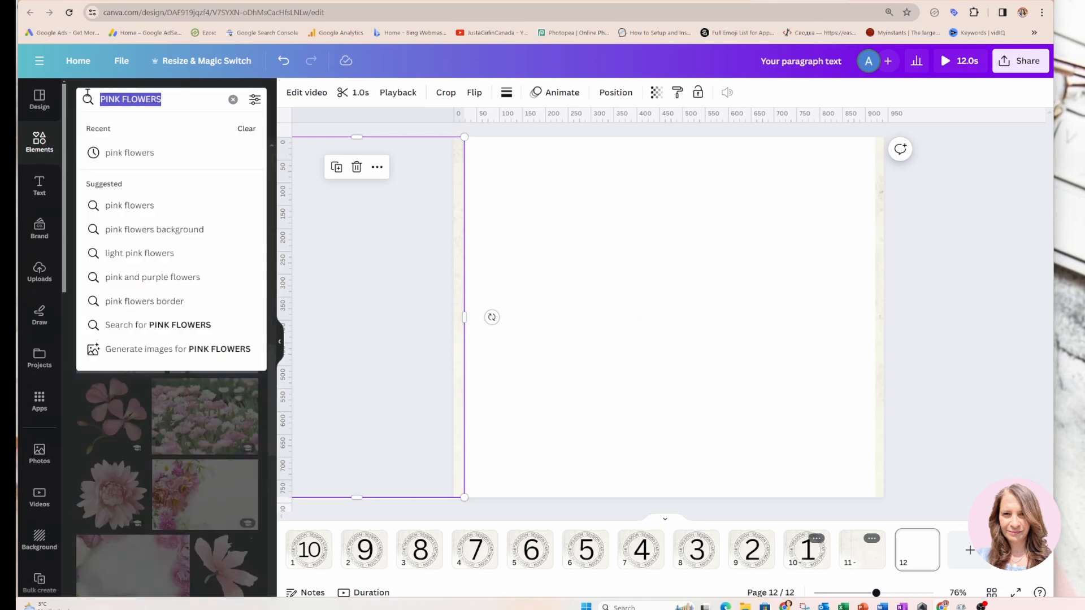
{"action": "type", "text": "BOU"}
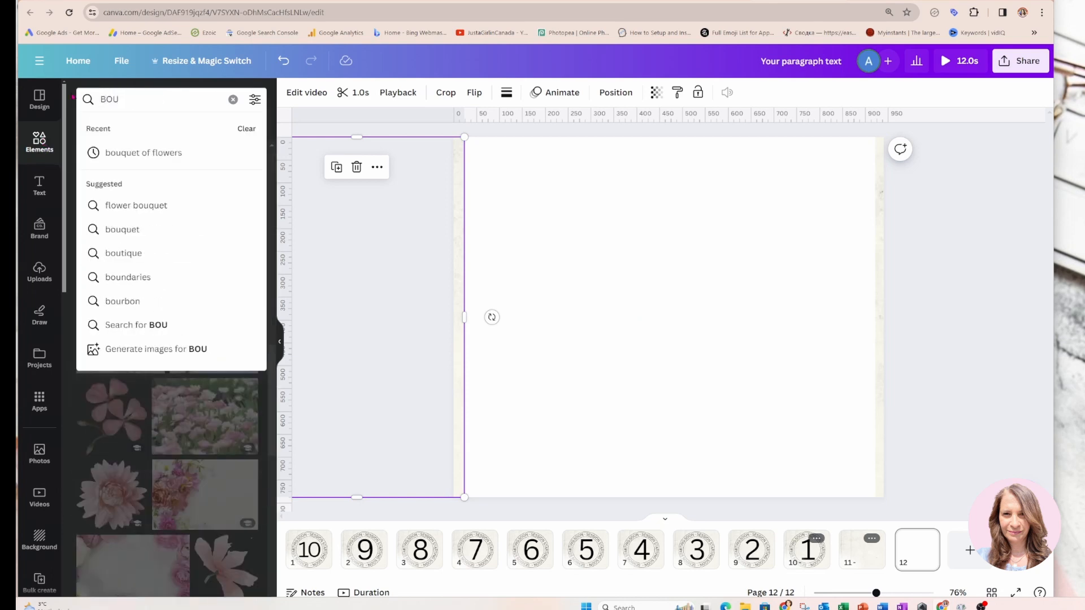
{"action": "type", "text": "QUET"}
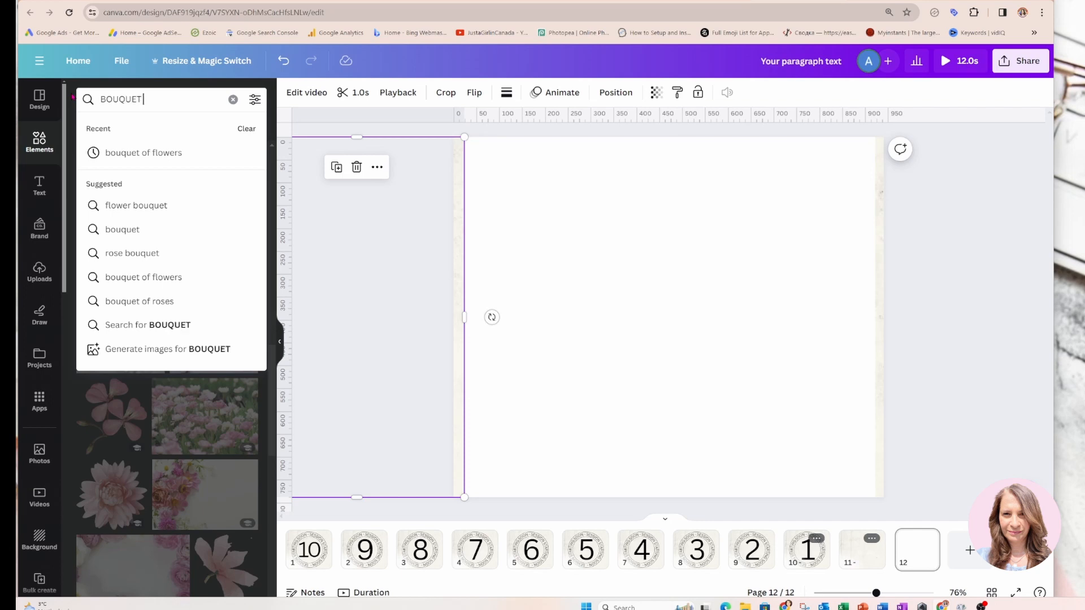
{"action": "type", "text": " OF FLOWERS"}
{"action": "key", "text": "Return"}
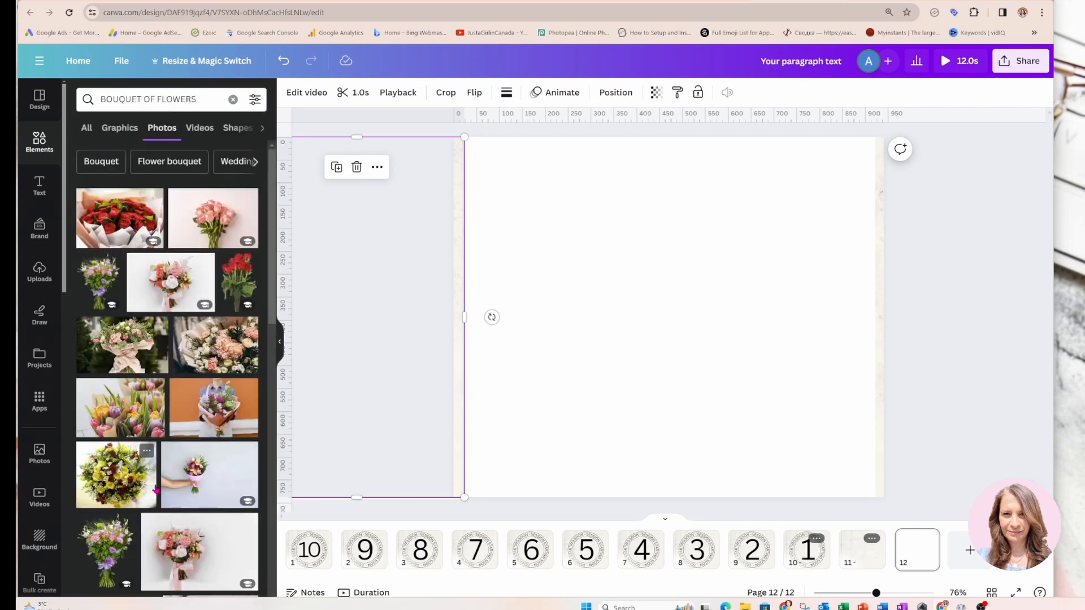
{"action": "left_click", "coordinate": [211, 551]}
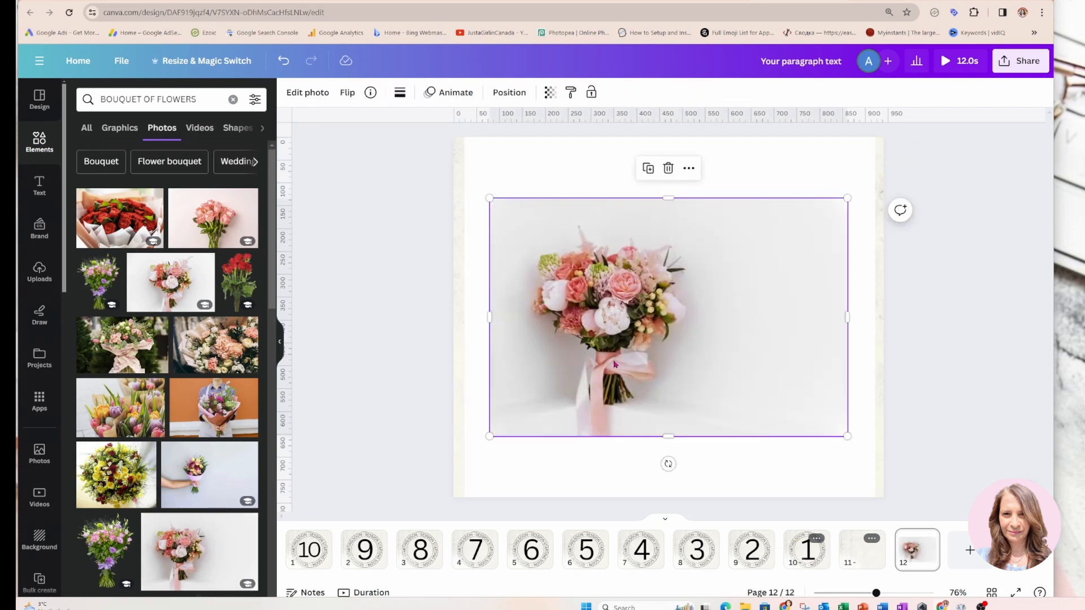
{"action": "right_click", "coordinate": [637, 294]}
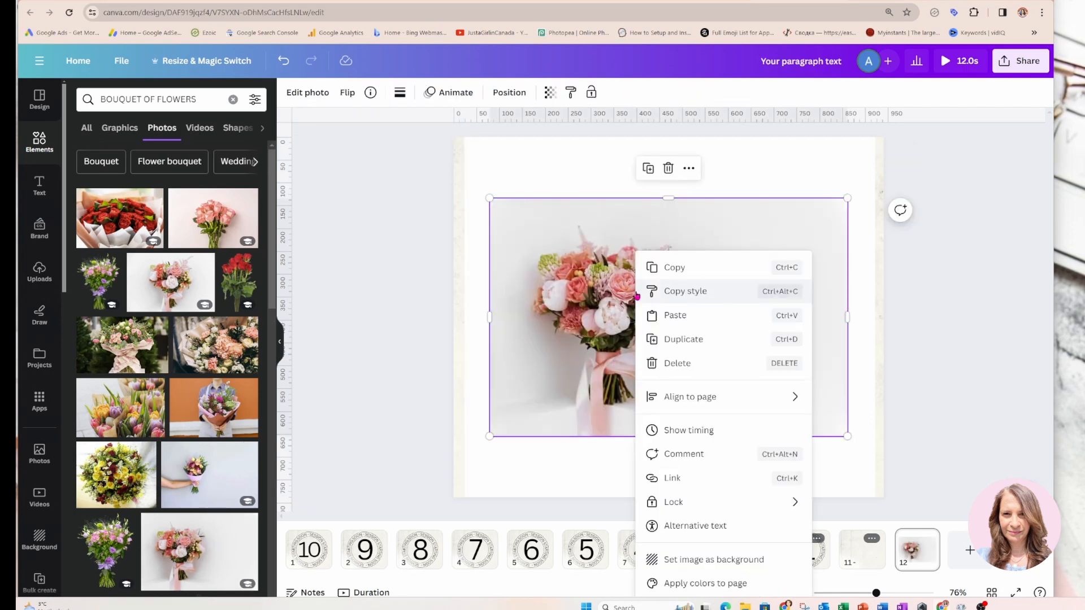
{"action": "left_click", "coordinate": [693, 561]}
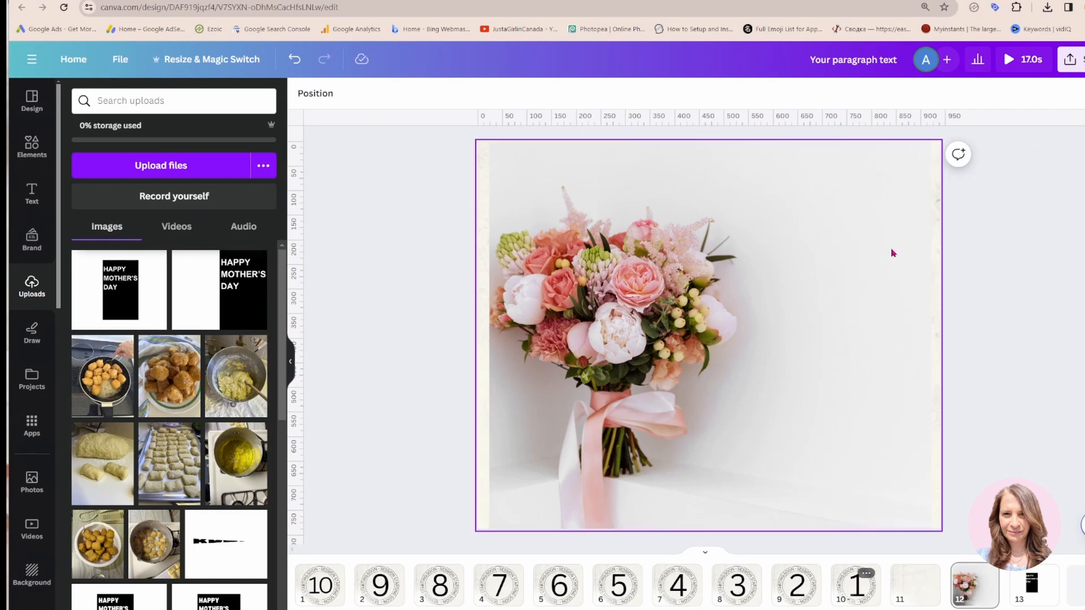
Add a square shape to page 12, stretch it over the right half of the page and fill it black
{"action": "left_click", "coordinate": [29, 146]}
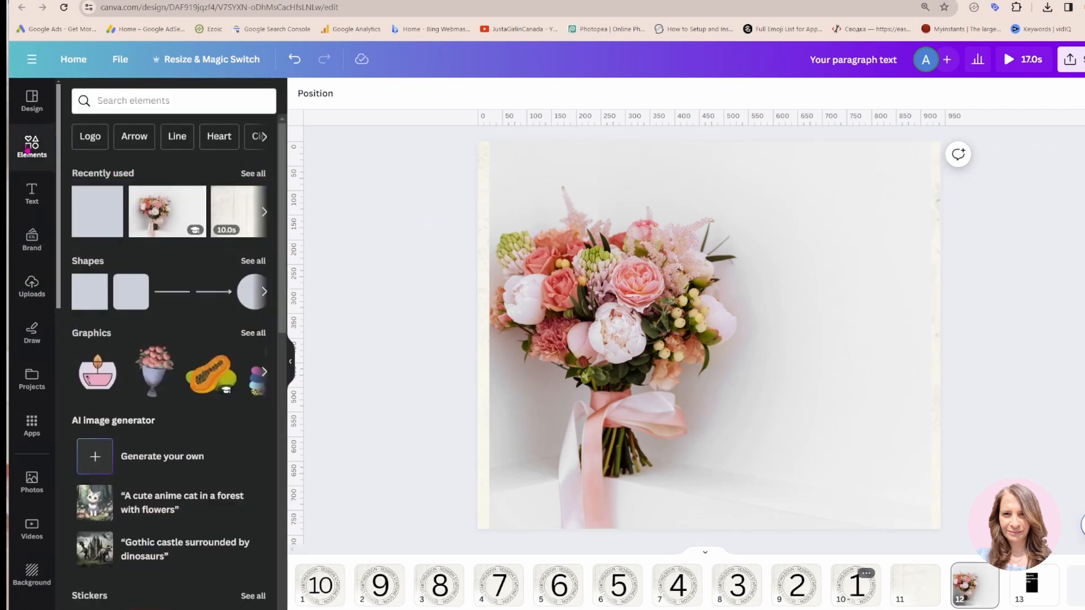
{"action": "left_click", "coordinate": [94, 284]}
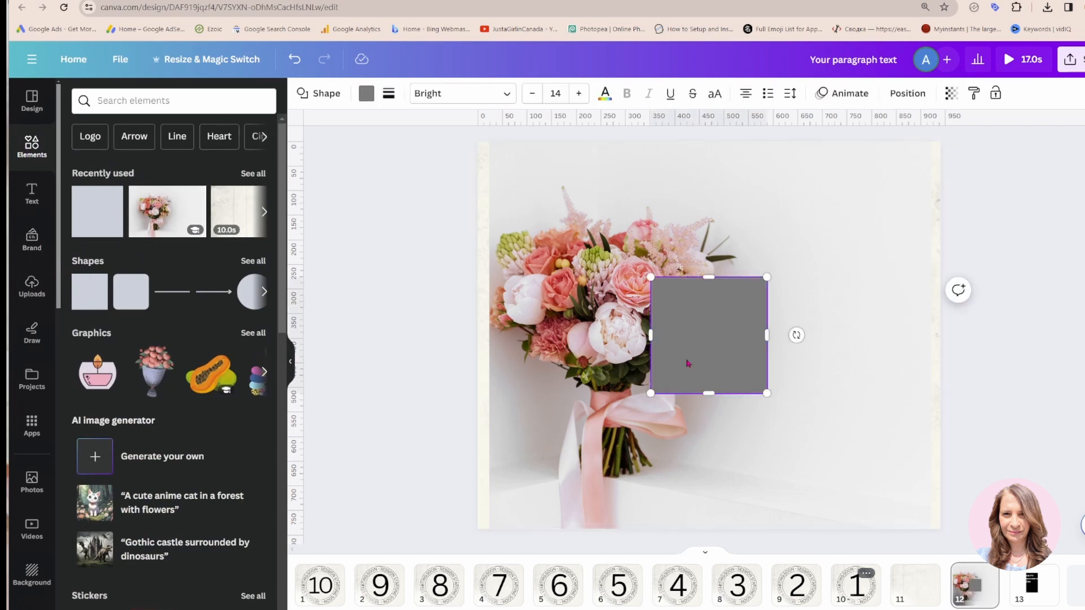
{"action": "left_click_drag", "start_coordinate": [688, 363], "coordinate": [883, 530]}
{"action": "left_click_drag", "start_coordinate": [824, 335], "coordinate": [708, 337]}
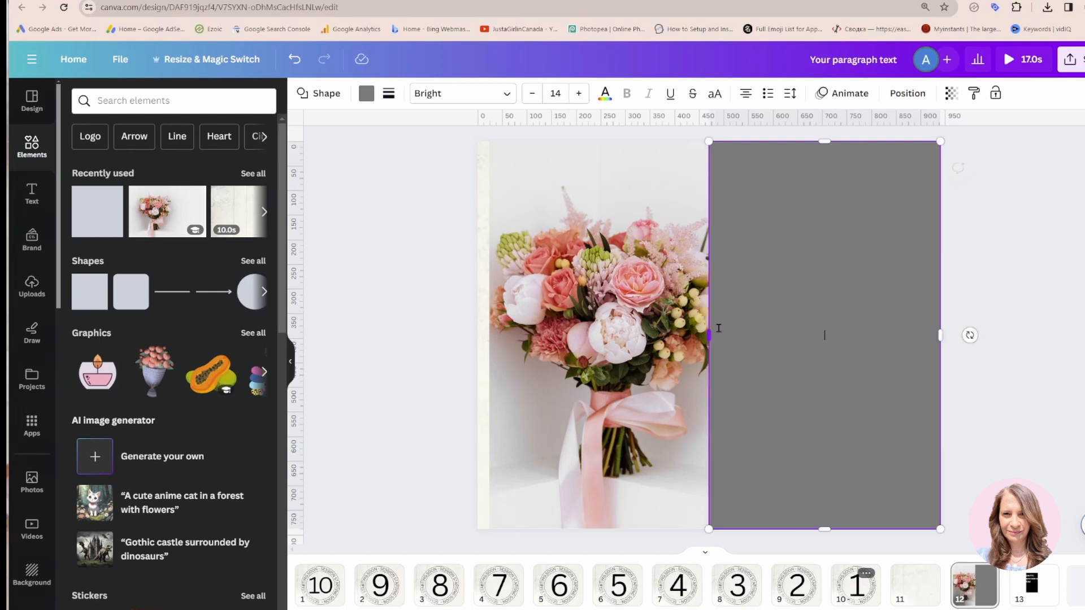
{"action": "left_click", "coordinate": [365, 100]}
{"action": "left_click", "coordinate": [145, 179]}
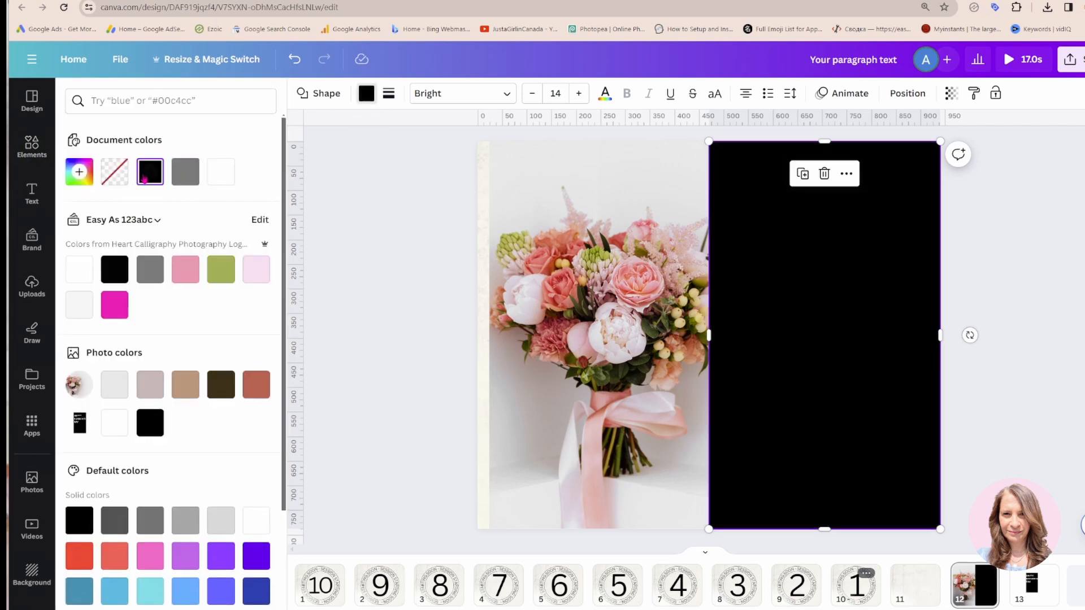
Add a text box to page 12 and move it onto the upper part of the black rectangle
{"action": "left_click", "coordinate": [32, 158]}
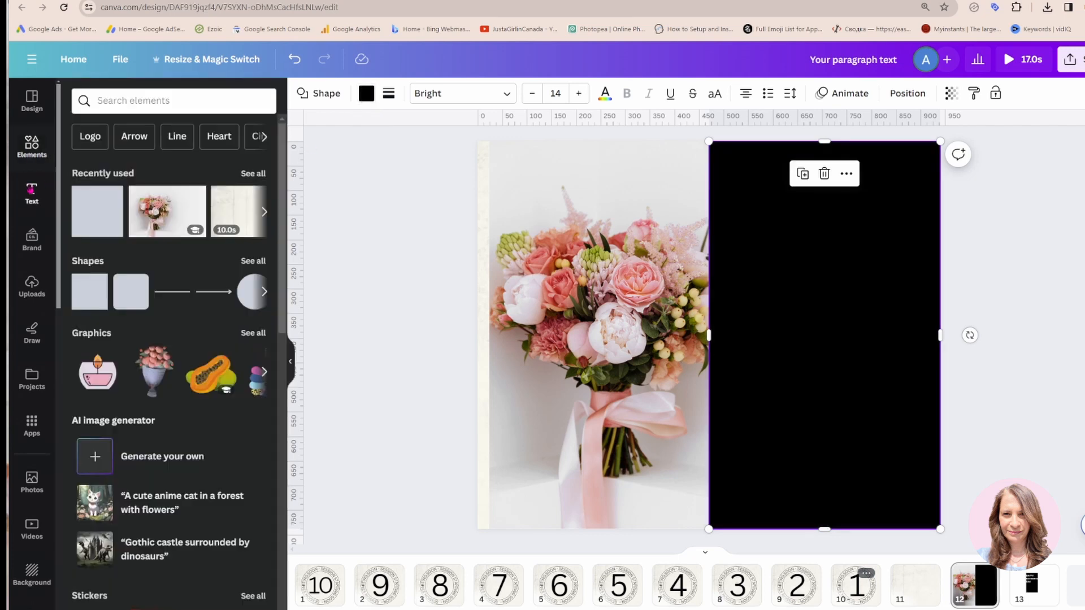
{"action": "left_click", "coordinate": [31, 193]}
{"action": "left_click", "coordinate": [140, 138]}
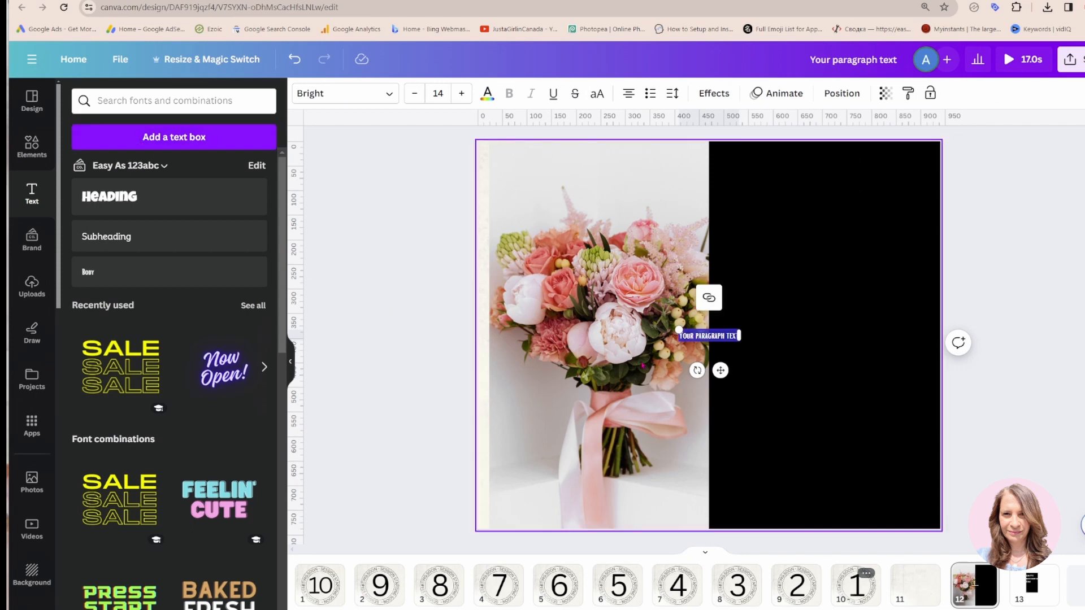
{"action": "left_click_drag", "start_coordinate": [720, 371], "coordinate": [824, 314]}
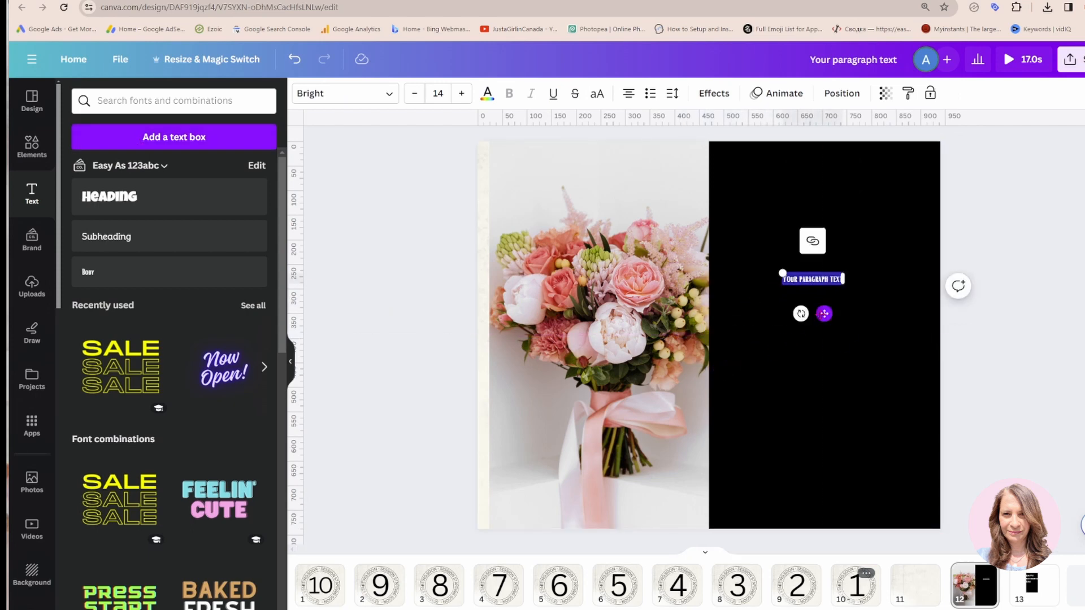
Change the font of the new text box to Archivo Black
{"action": "left_click", "coordinate": [389, 95]}
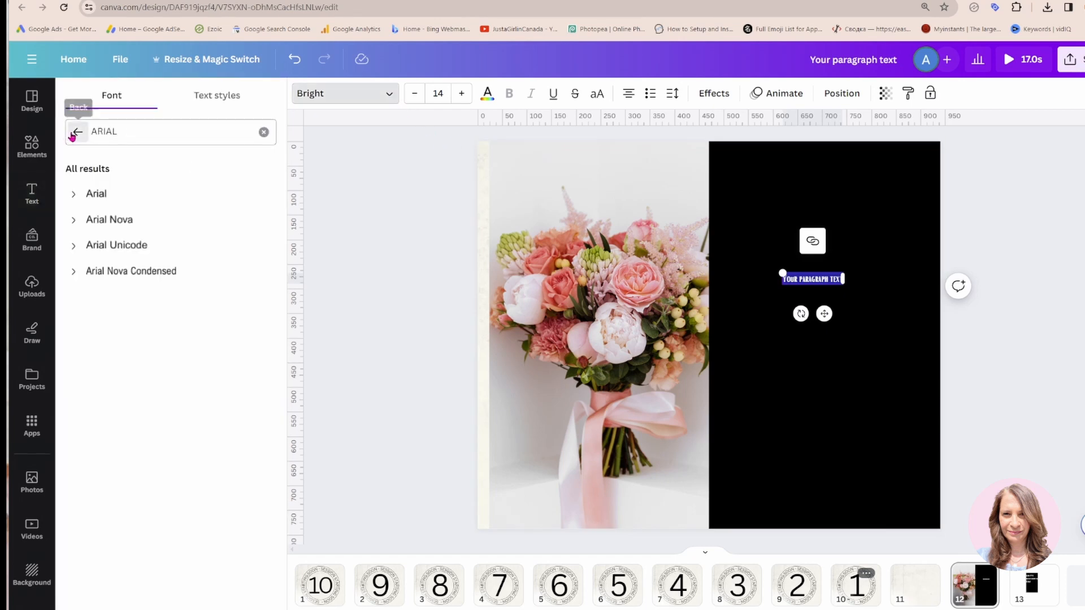
{"action": "left_click", "coordinate": [77, 132]}
{"action": "scroll", "coordinate": [216, 361], "scroll_direction": "down", "scroll_amount": 6}
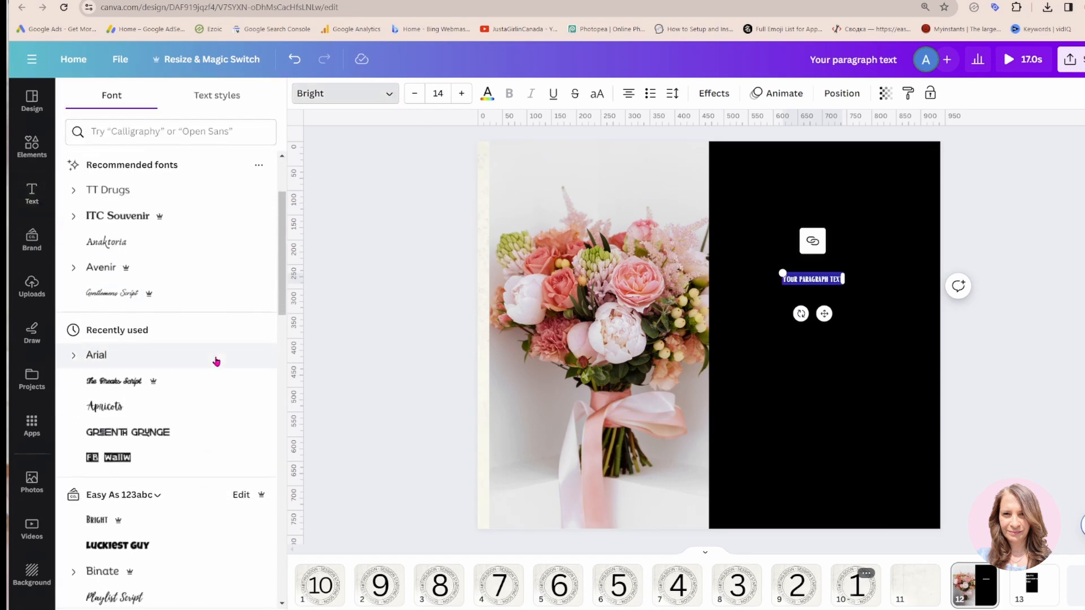
{"action": "scroll", "coordinate": [216, 362], "scroll_direction": "down", "scroll_amount": 4}
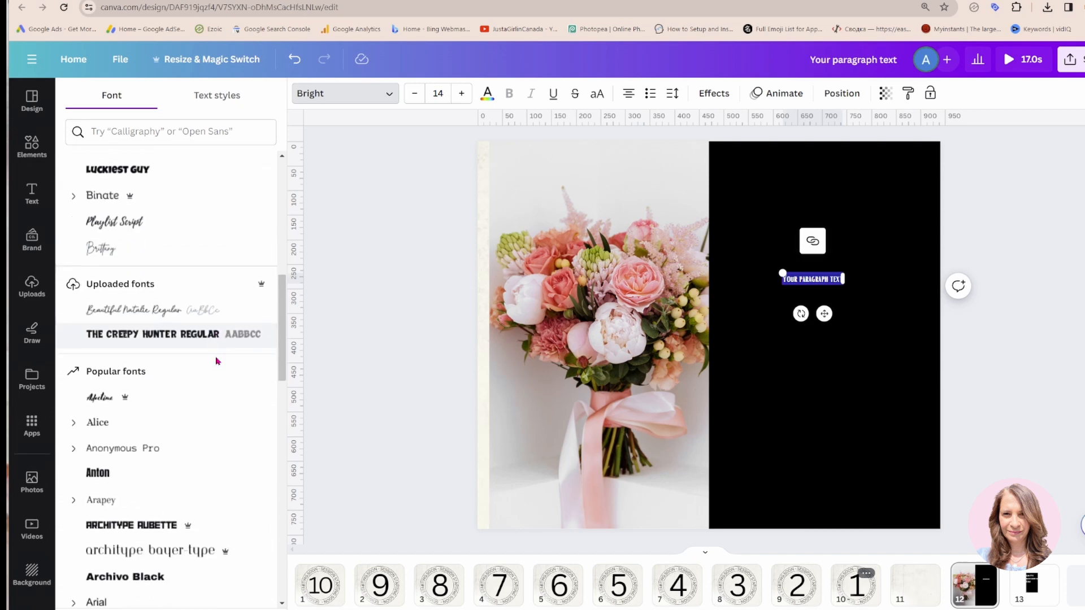
{"action": "scroll", "coordinate": [216, 361], "scroll_direction": "down", "scroll_amount": 1}
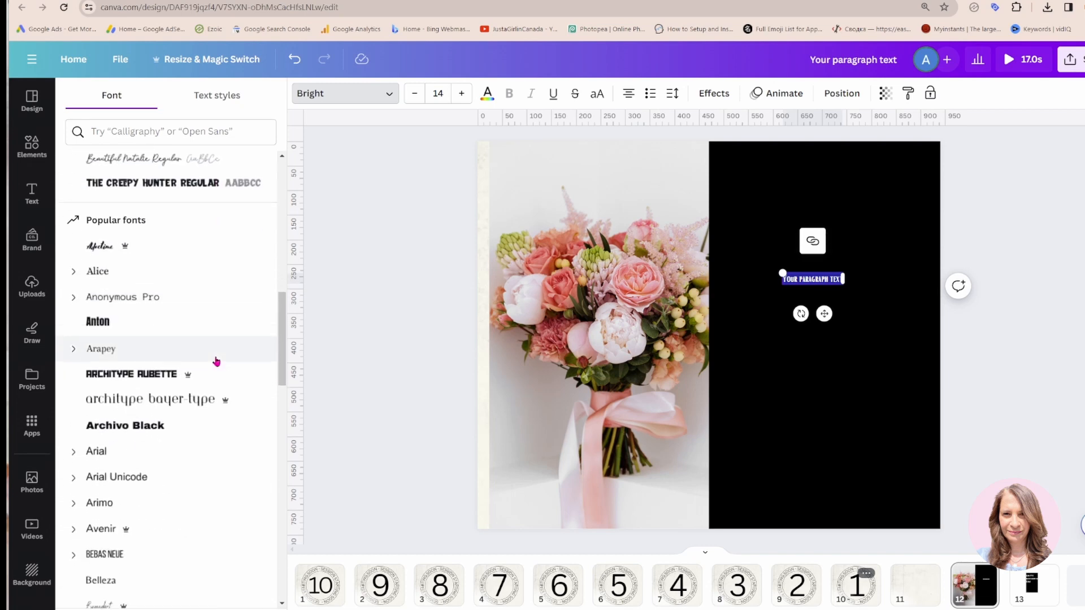
{"action": "left_click", "coordinate": [148, 428]}
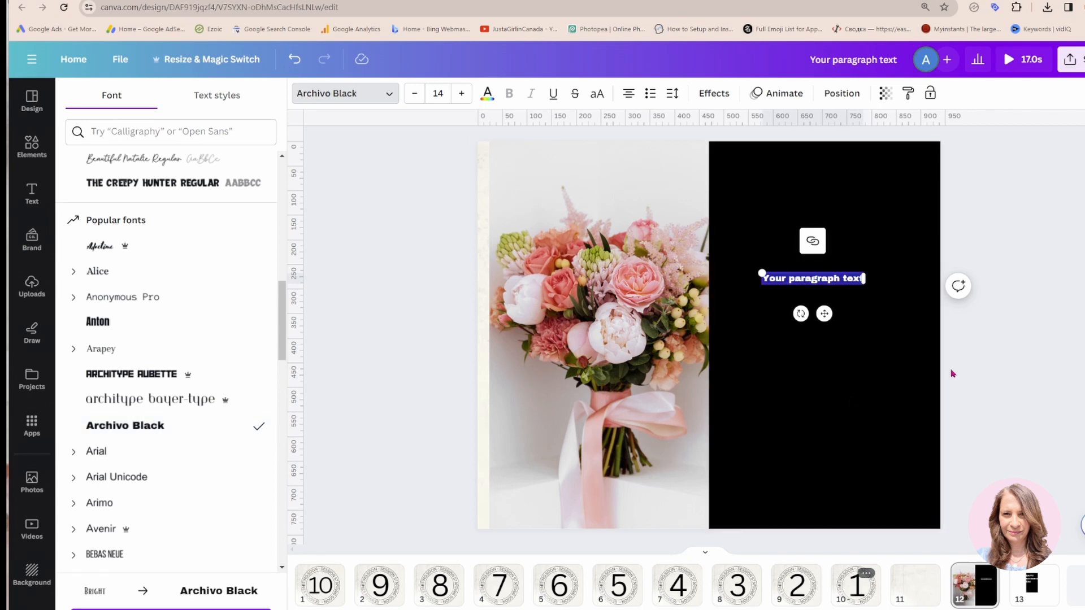
Replace the placeholder text with "HAPPY MOTHER'S DAY" and break it into three lines, one word per line
{"action": "key", "text": "Caps_Lock"}
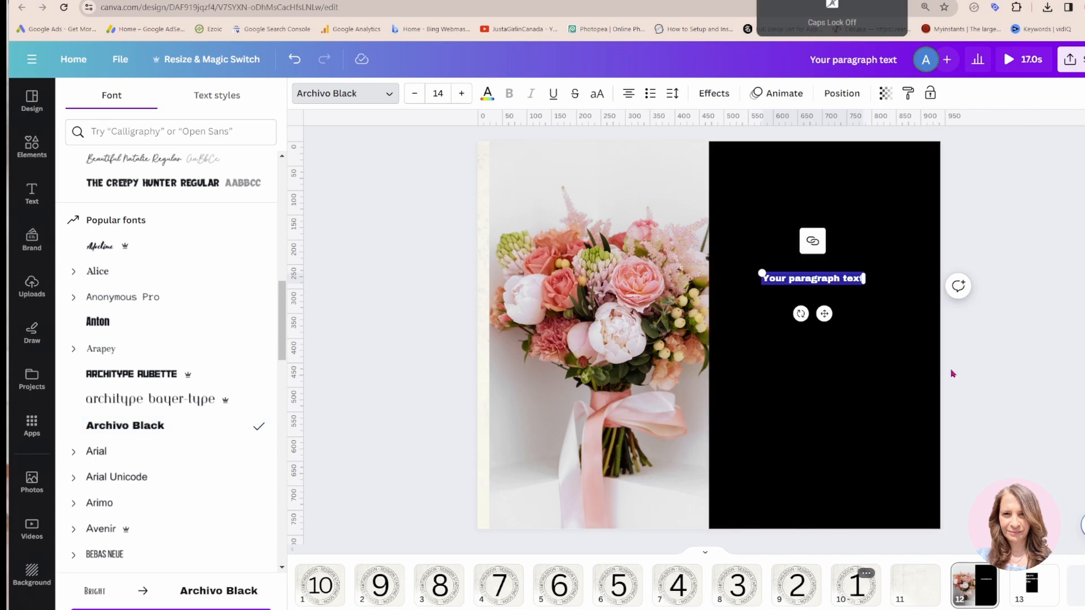
{"action": "key", "text": "BackSpace"}
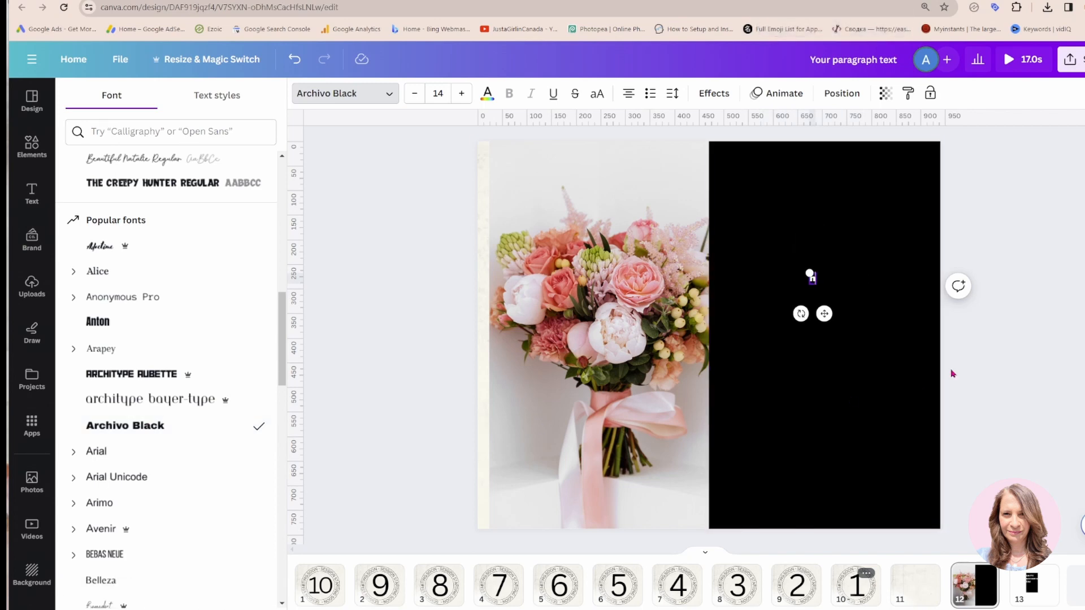
{"action": "key", "text": "Caps_Lock"}
{"action": "type", "text": "HA"}
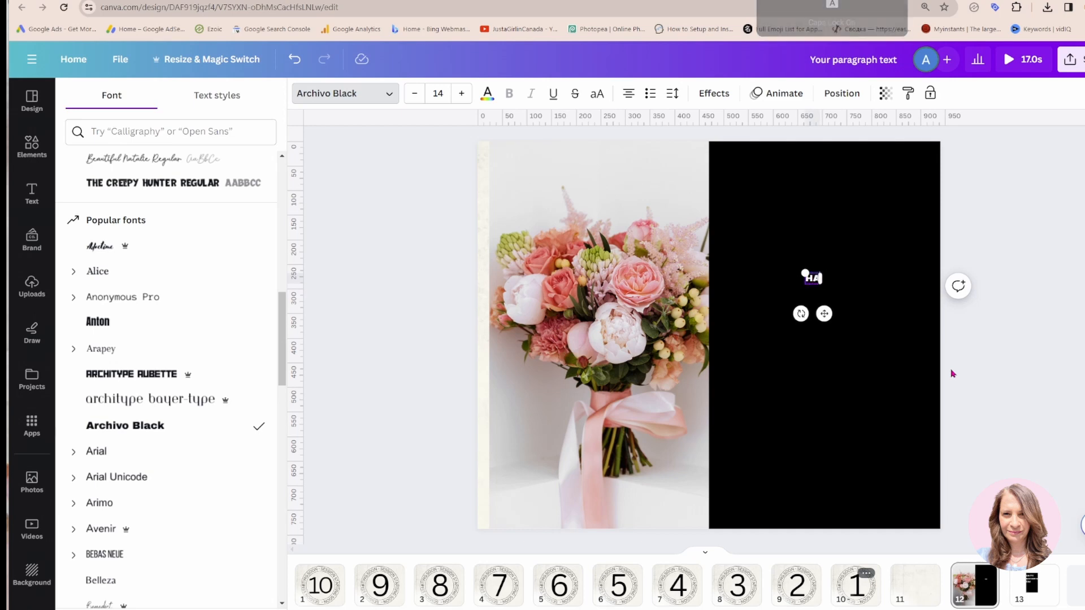
{"action": "type", "text": "PPY MOTHER"}
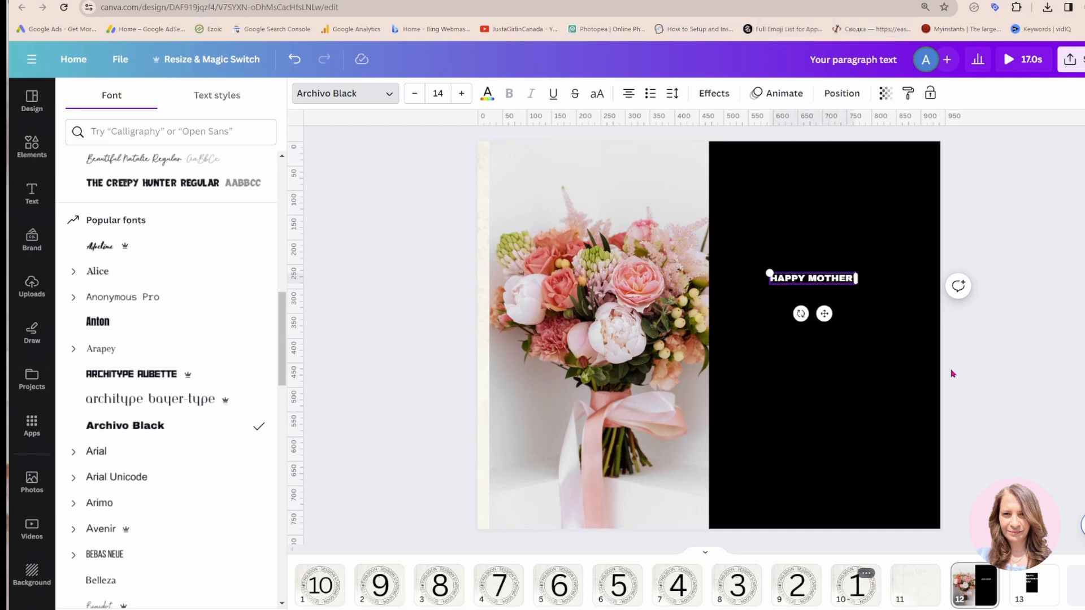
{"action": "type", "text": "'S DAY"}
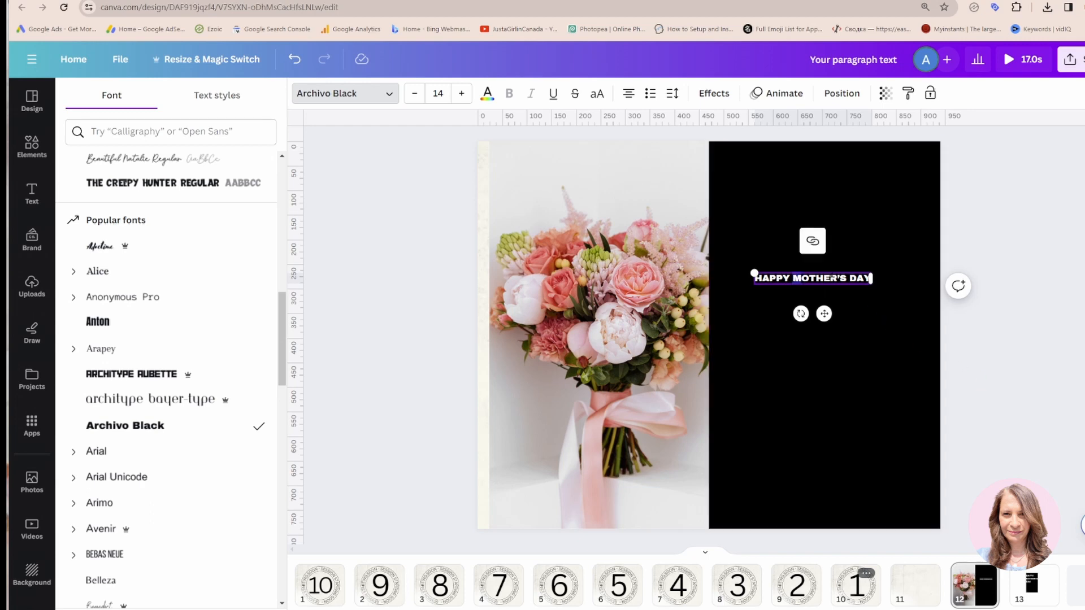
{"action": "key", "text": "Return"}
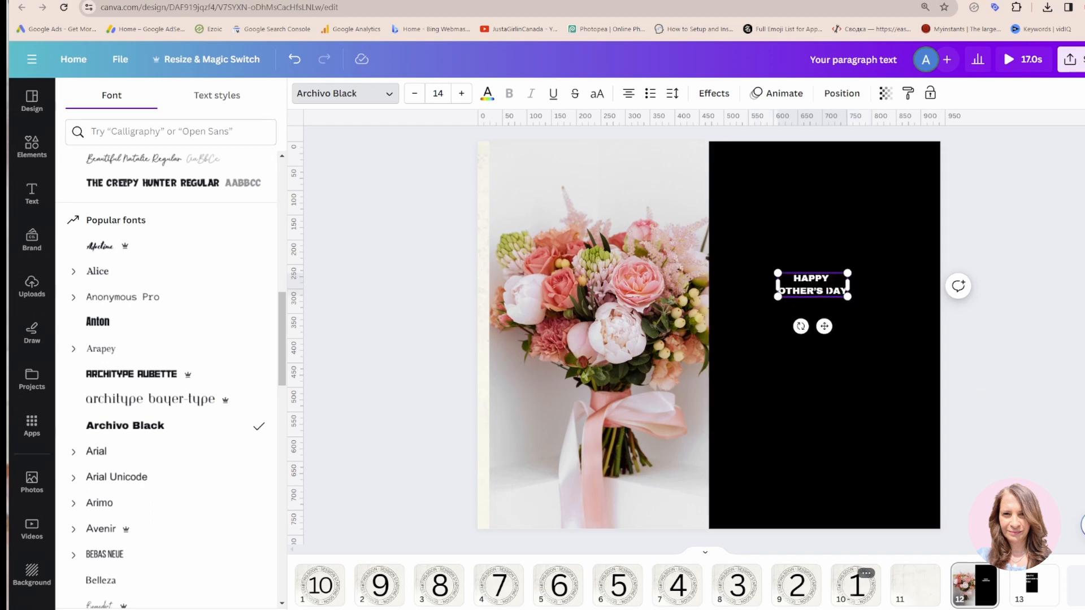
{"action": "key", "text": "Return"}
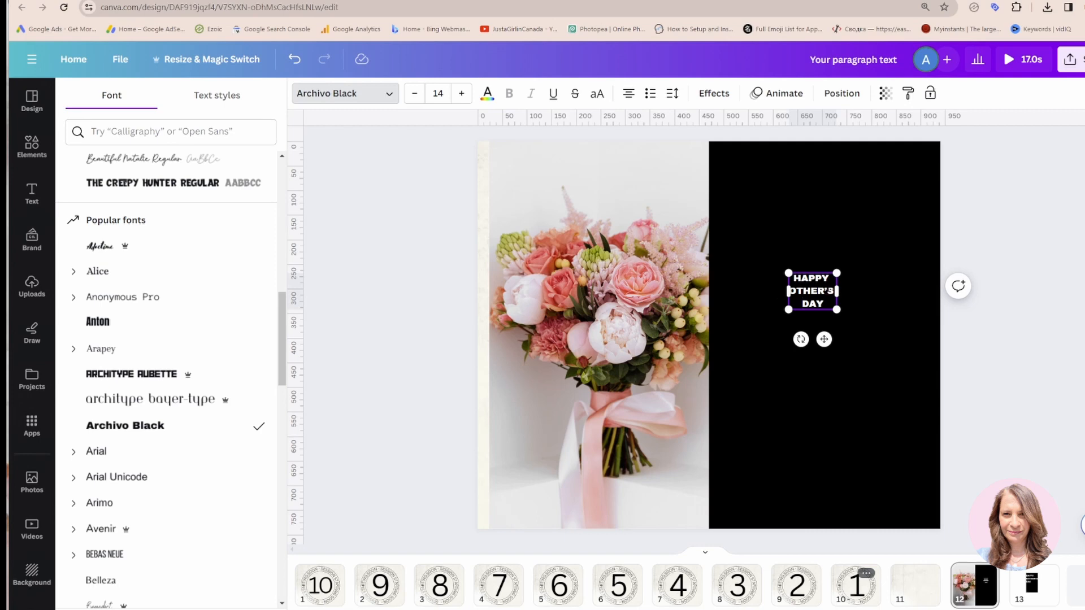
Left-align the three-line text on page 12 and enlarge it to about size 53.4 within the black rectangle
{"action": "left_click", "coordinate": [629, 93]}
{"action": "left_click_drag", "start_coordinate": [838, 270], "coordinate": [916, 212]}
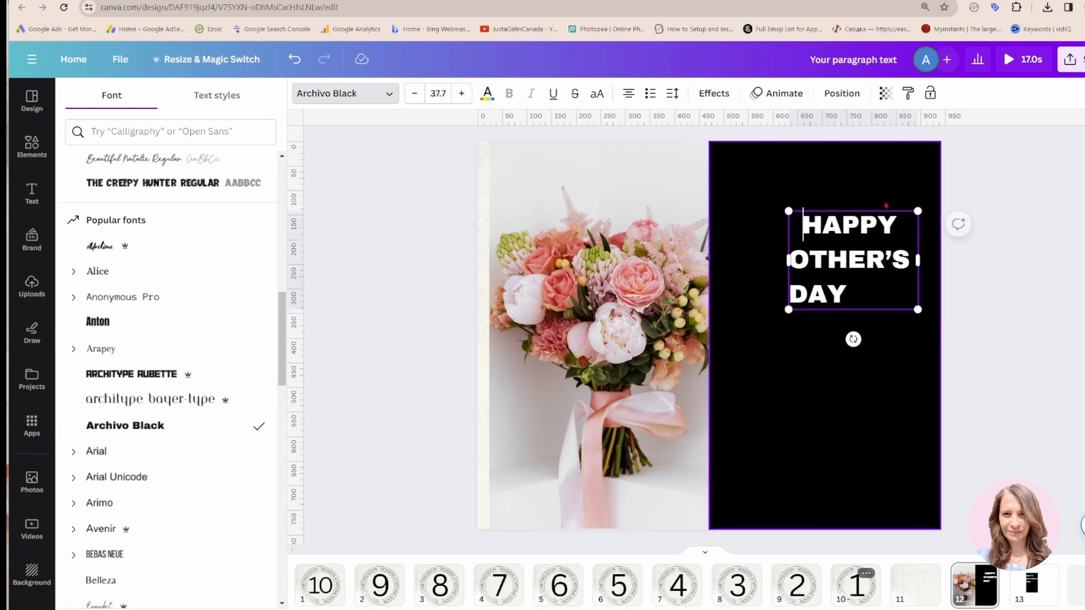
{"action": "left_click", "coordinate": [629, 95]}
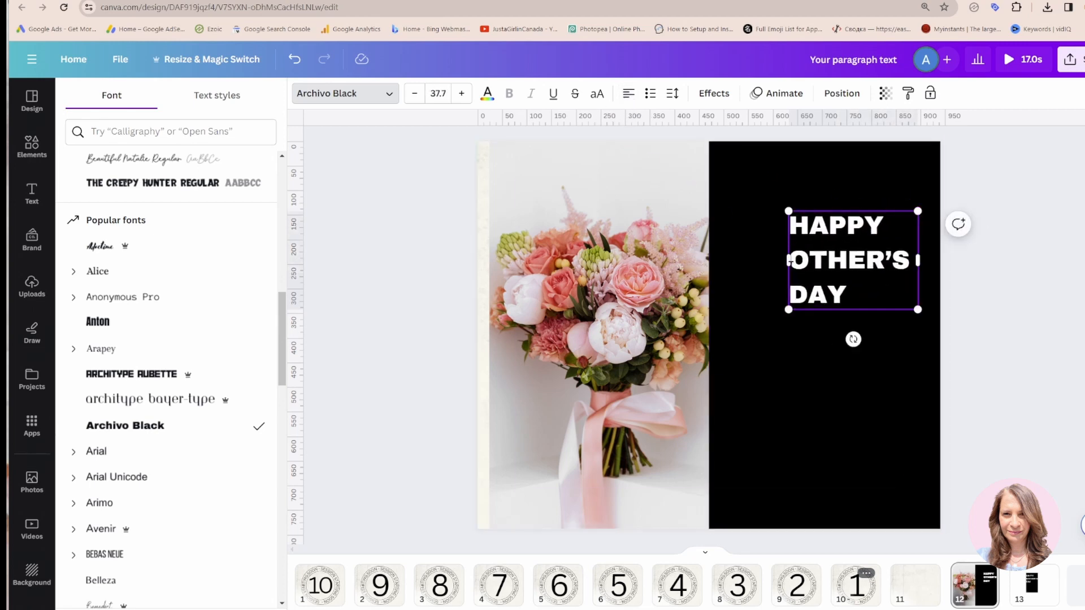
{"action": "left_click_drag", "start_coordinate": [786, 207], "coordinate": [734, 170]}
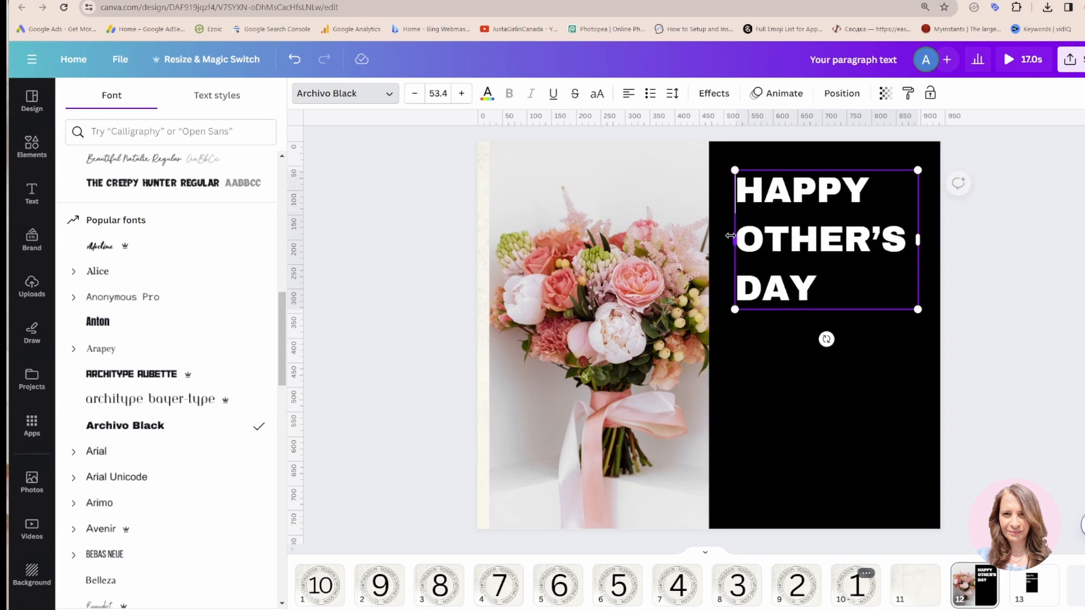
Add the missing "M" so the second line reads "MOTHER'S", and centre the text horizontally on the upper part of the black rectangle
{"action": "type", "text": "M"}
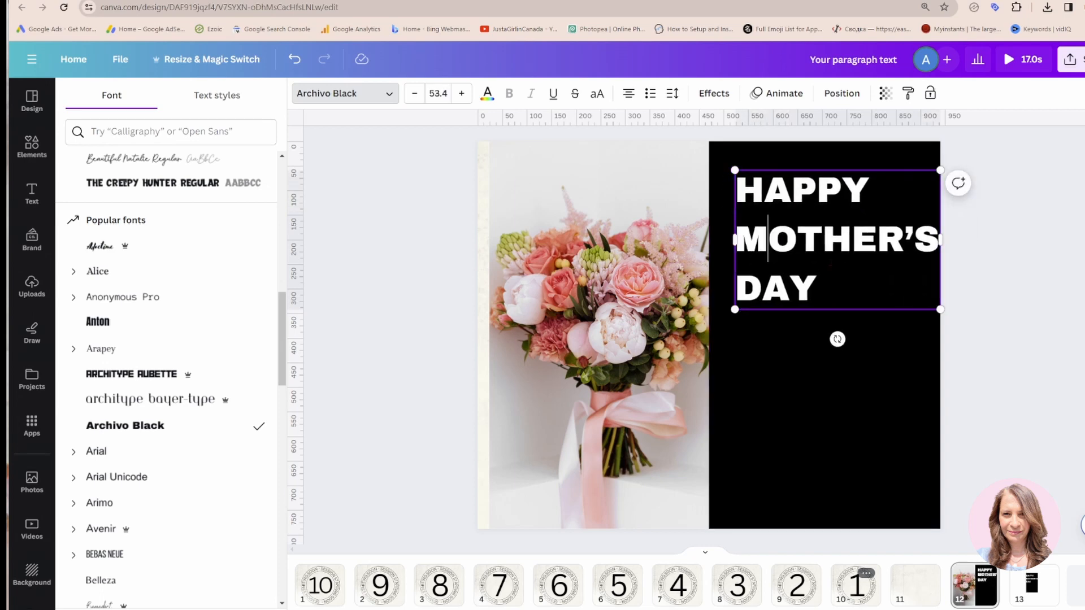
{"action": "left_click", "coordinate": [848, 243]}
{"action": "key", "text": "Escape"}
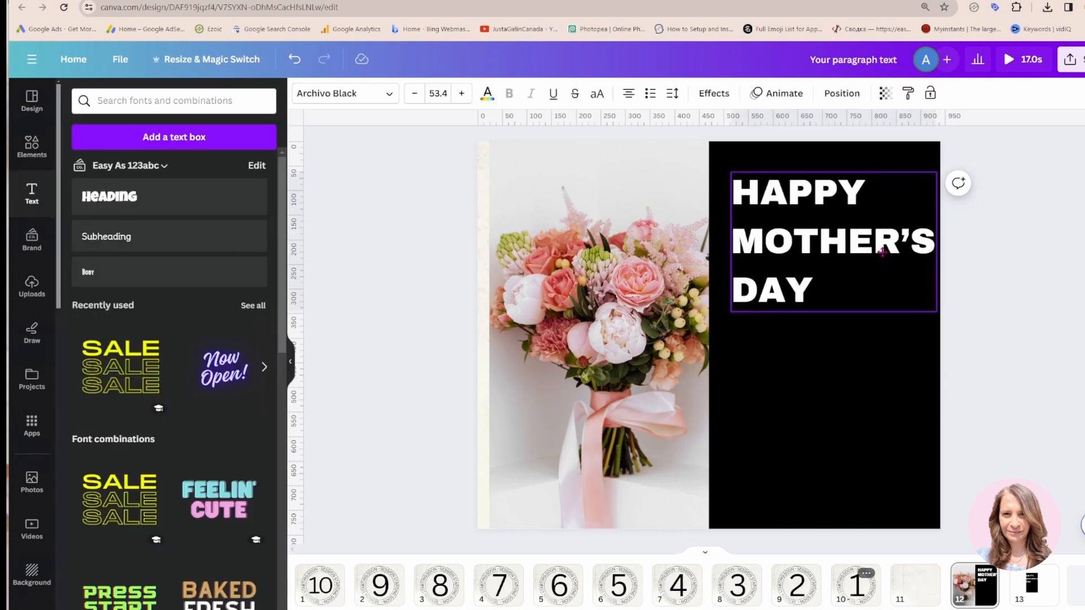
{"action": "left_click_drag", "start_coordinate": [887, 250], "coordinate": [873, 242]}
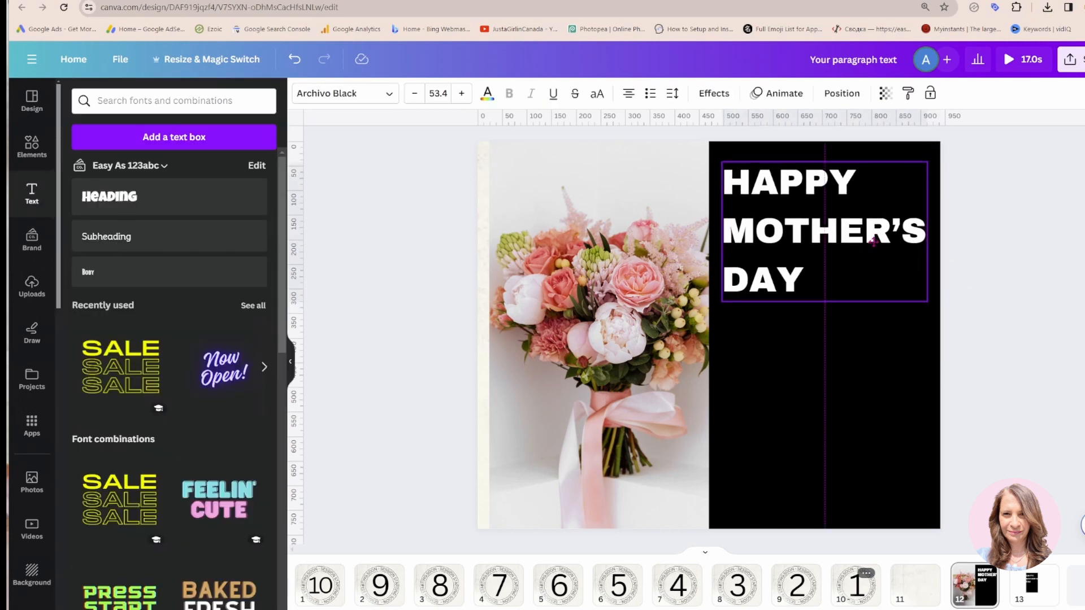
Shorten the black rectangle on page 12 from its lower edge so it ends slightly above the bottom of the page
{"action": "left_click", "coordinate": [1015, 317]}
{"action": "left_click", "coordinate": [925, 392]}
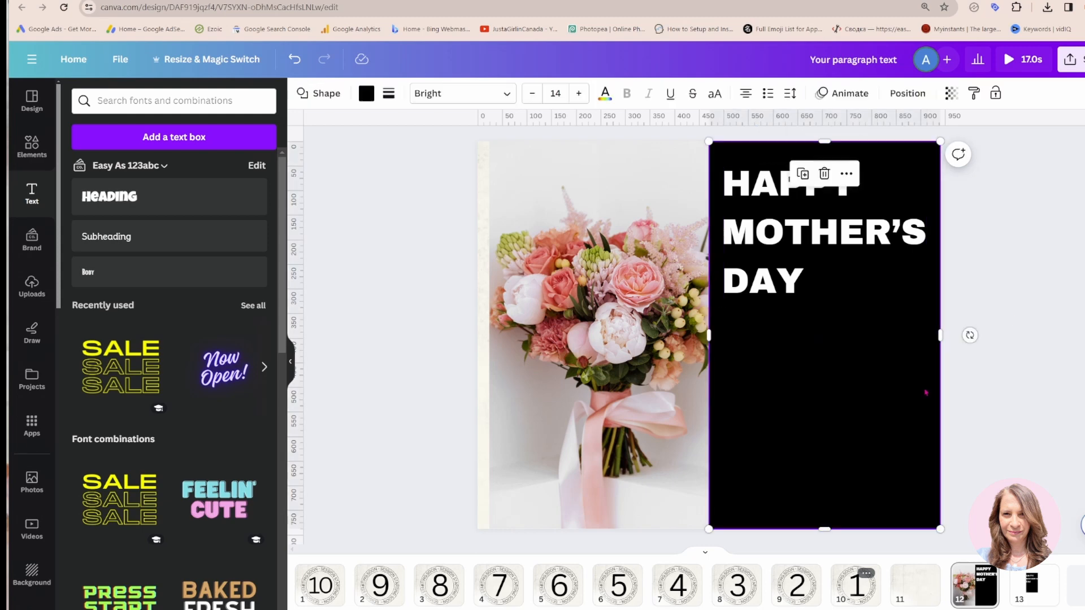
{"action": "left_click_drag", "start_coordinate": [824, 529], "coordinate": [829, 475]}
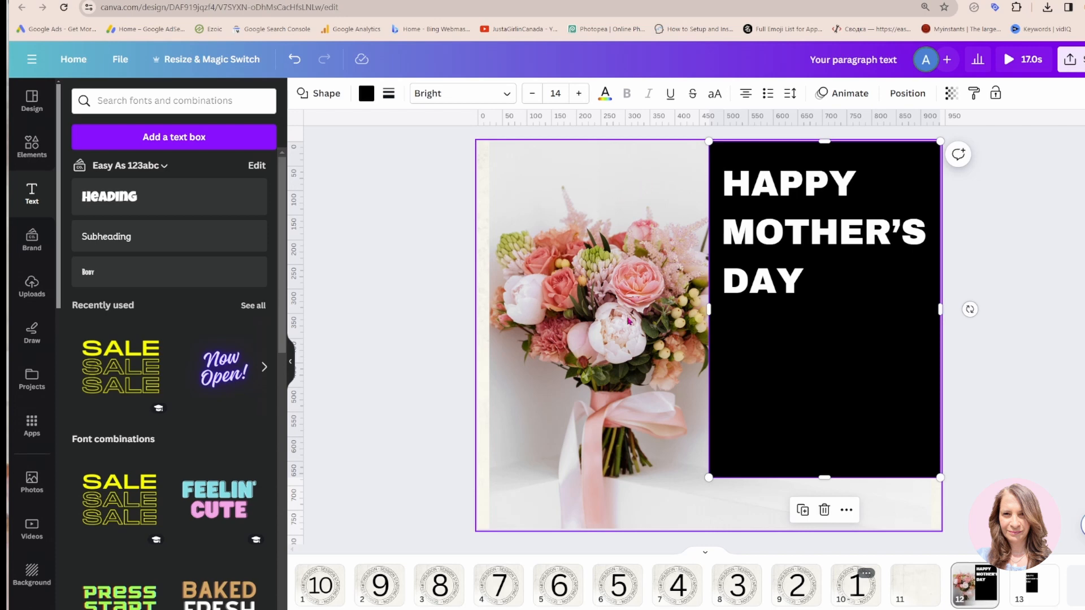
Copy the text and black rectangle together from page 12 onto a new blank page at the end
{"action": "left_click", "coordinate": [753, 190]}
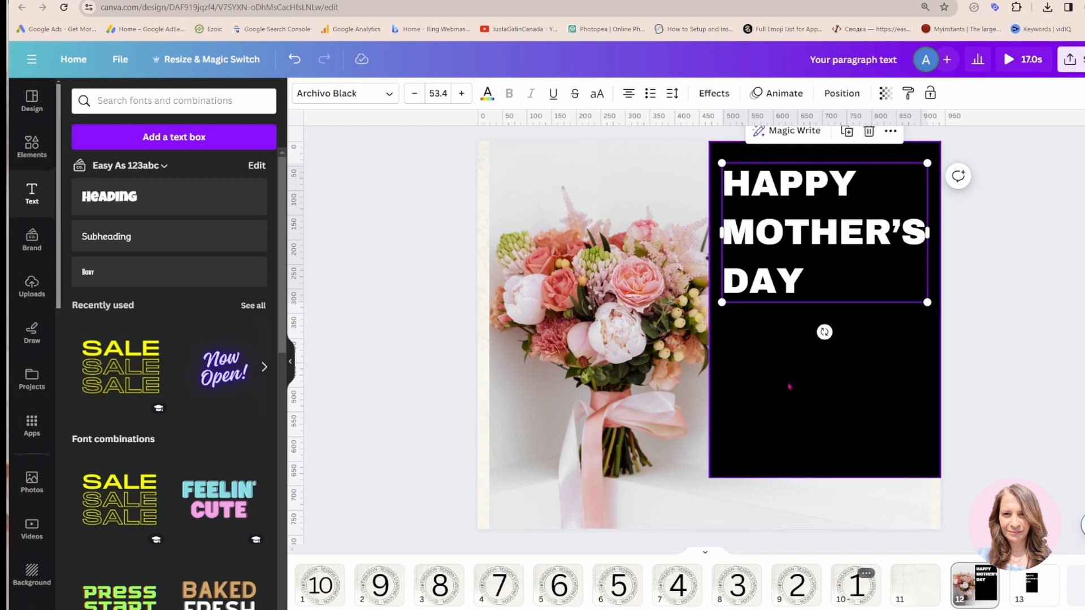
{"action": "left_click", "coordinate": [789, 387]}
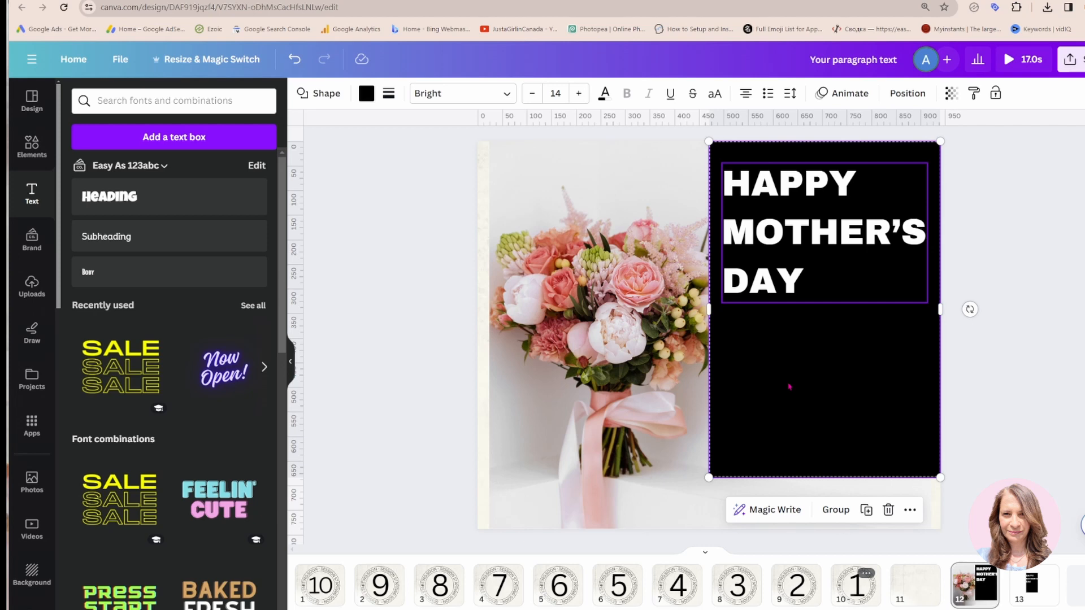
{"action": "left_click", "coordinate": [1080, 588]}
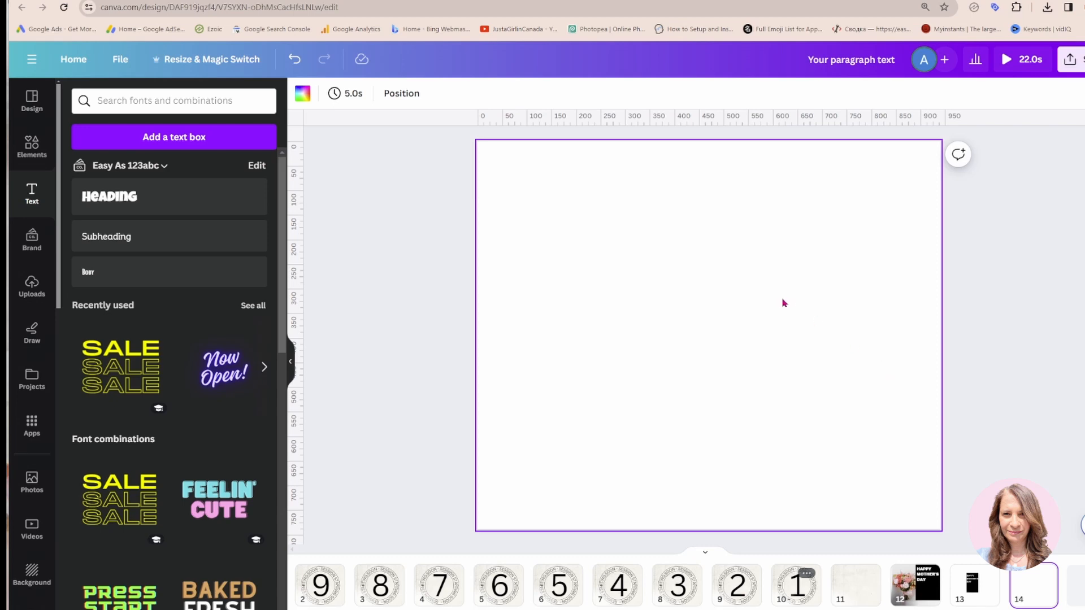
{"action": "key", "text": "ctrl+v"}
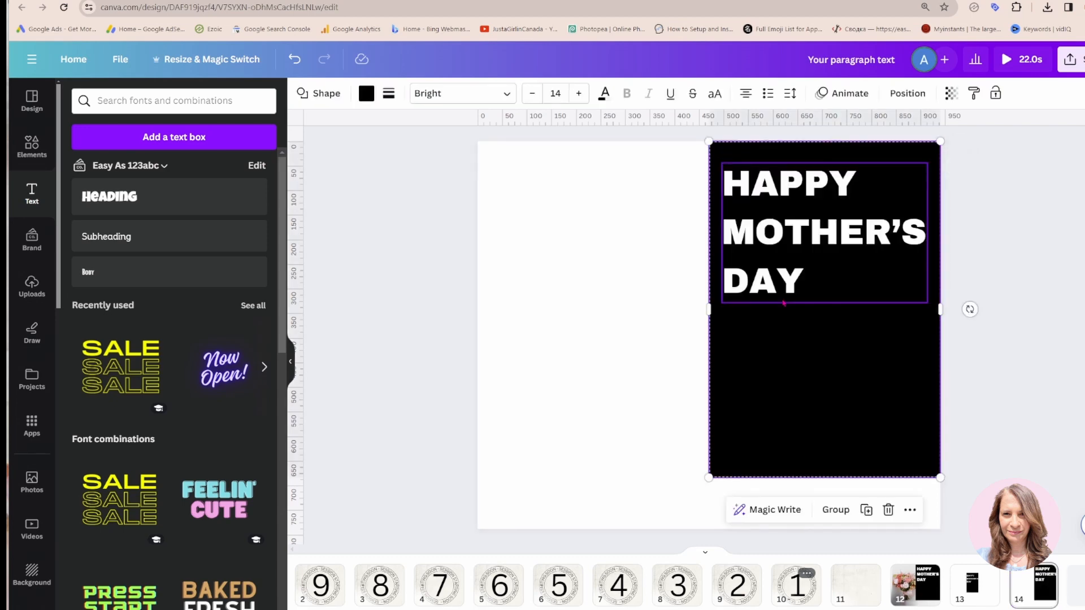
Scale down the copied rectangle and text together and place them near the middle of the blank page
{"action": "left_click_drag", "start_coordinate": [809, 335], "coordinate": [711, 360]}
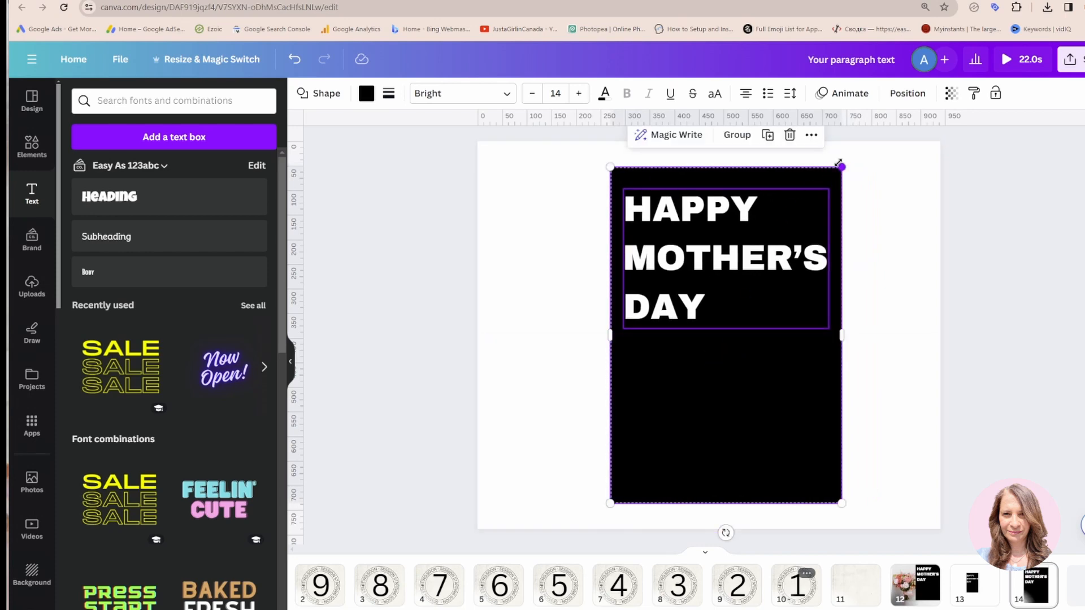
{"action": "left_click_drag", "start_coordinate": [842, 167], "coordinate": [801, 226]}
{"action": "left_click_drag", "start_coordinate": [716, 430], "coordinate": [727, 404]}
{"action": "left_click_drag", "start_coordinate": [813, 204], "coordinate": [799, 219]}
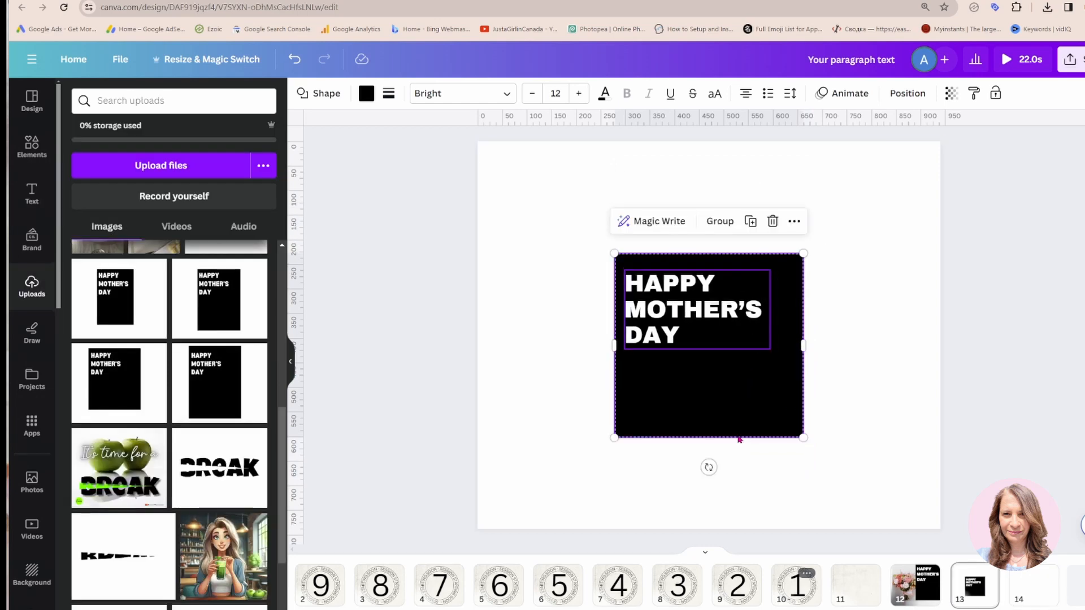
{"action": "left_click_drag", "start_coordinate": [734, 415], "coordinate": [728, 385]}
{"action": "left_click", "coordinate": [594, 358]}
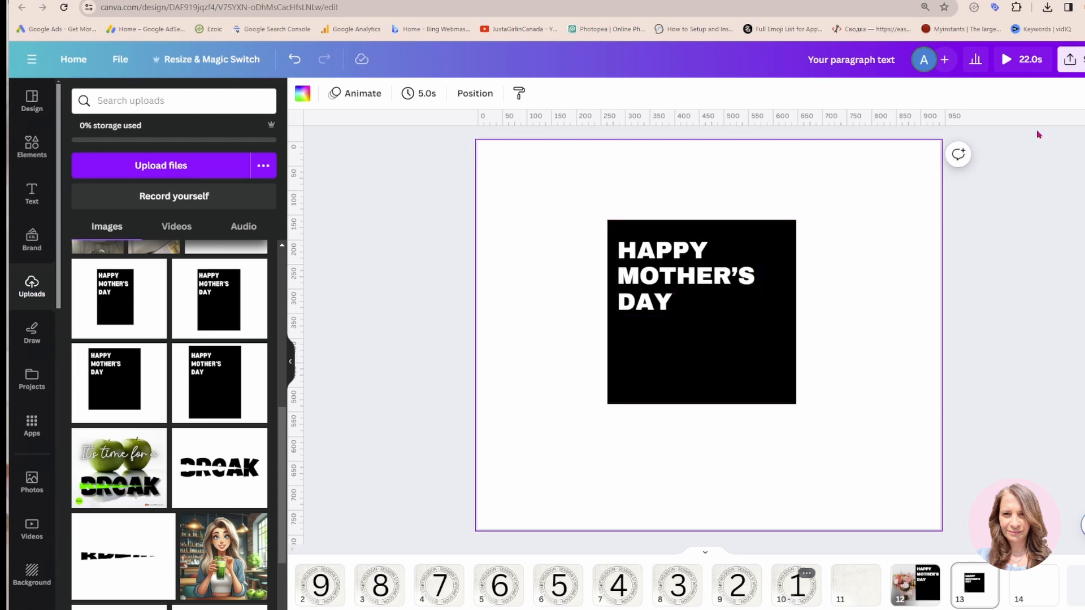
Download only page 13, the Happy Mother's Day block on white, as a PNG file
{"action": "left_click", "coordinate": [1070, 66]}
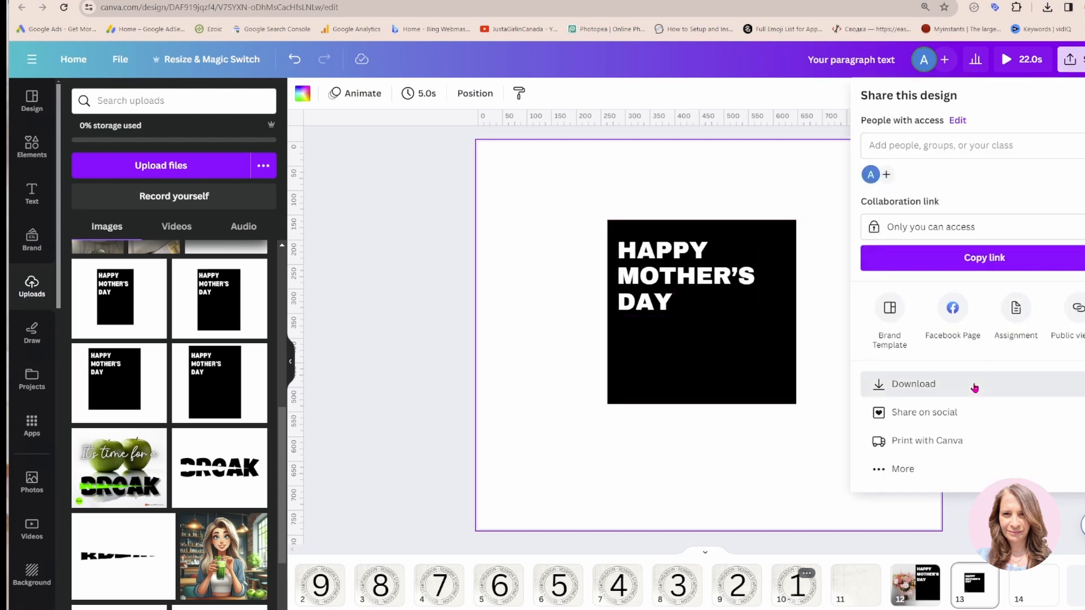
{"action": "left_click", "coordinate": [974, 386]}
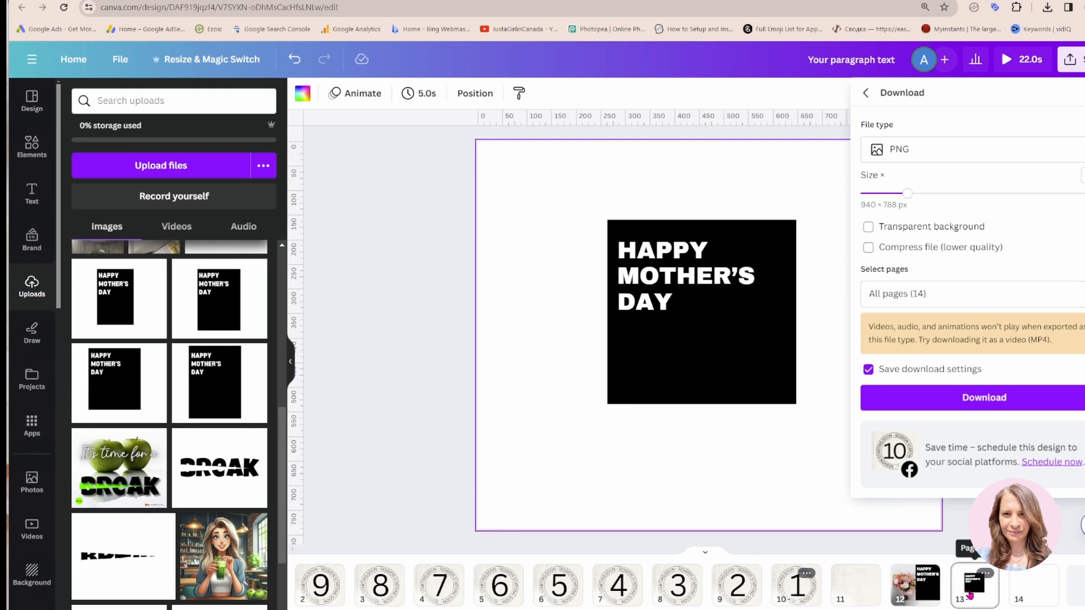
{"action": "left_click", "coordinate": [1077, 294]}
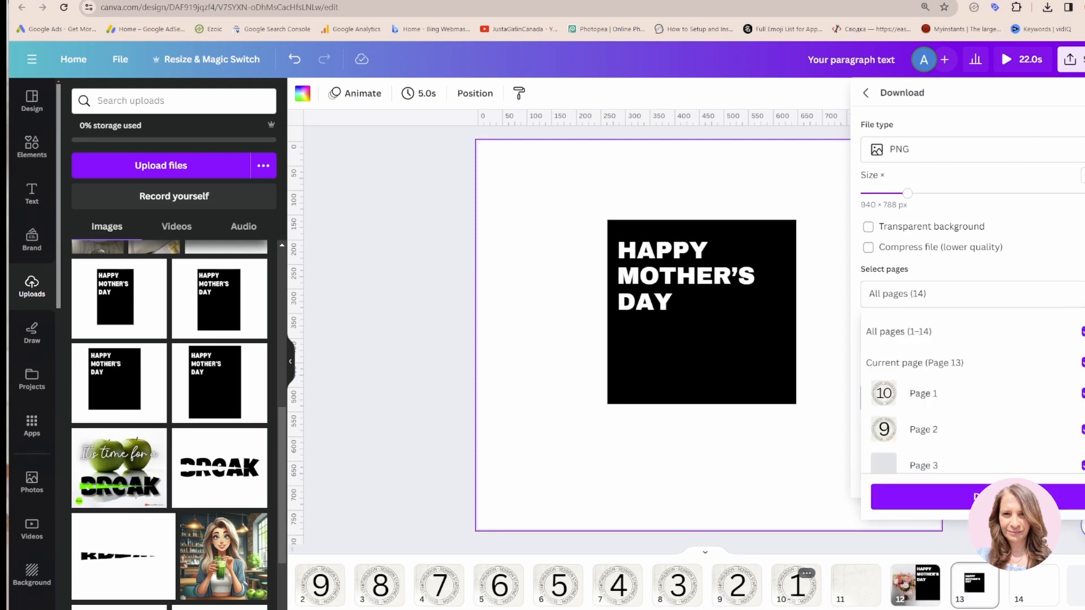
{"action": "left_click", "coordinate": [1082, 331]}
{"action": "scroll", "coordinate": [1077, 361], "scroll_direction": "down", "scroll_amount": 1}
{"action": "scroll", "coordinate": [1062, 395], "scroll_direction": "down", "scroll_amount": 5}
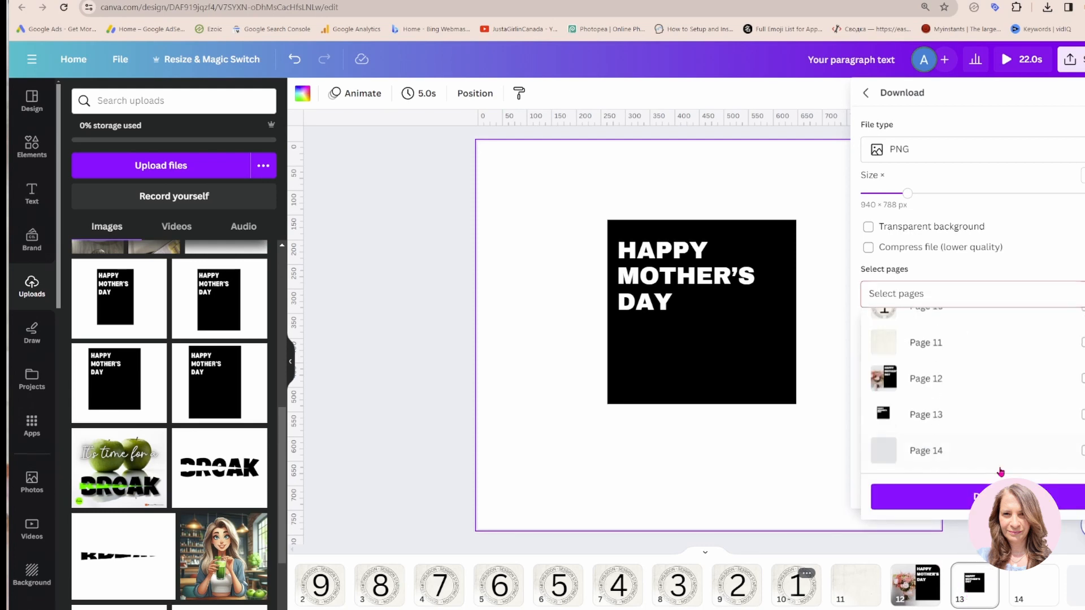
{"action": "left_click", "coordinate": [1082, 415]}
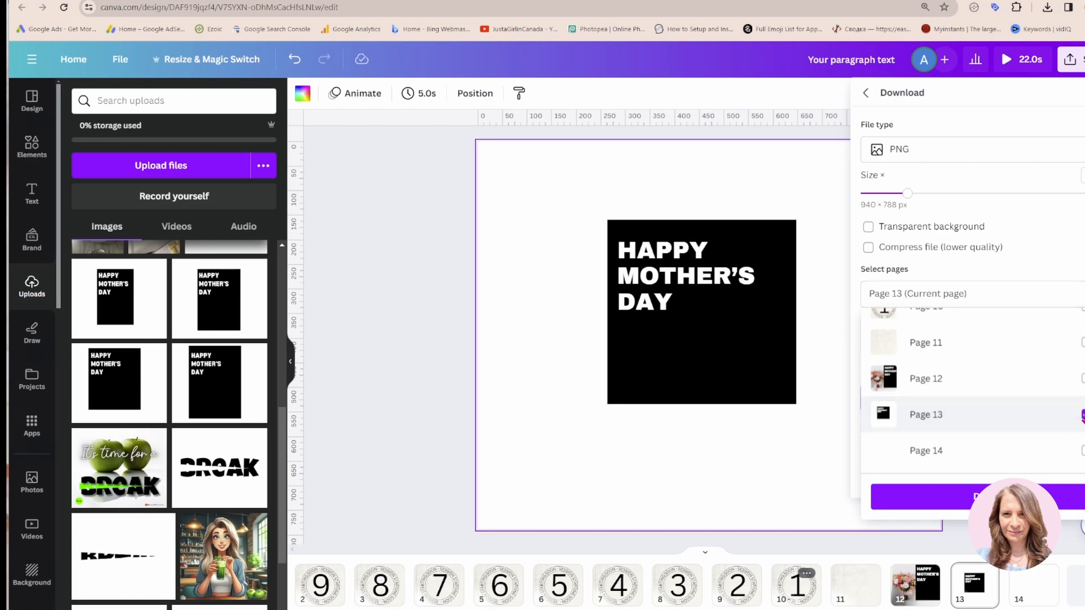
{"action": "left_click", "coordinate": [977, 497]}
{"action": "left_click", "coordinate": [977, 404]}
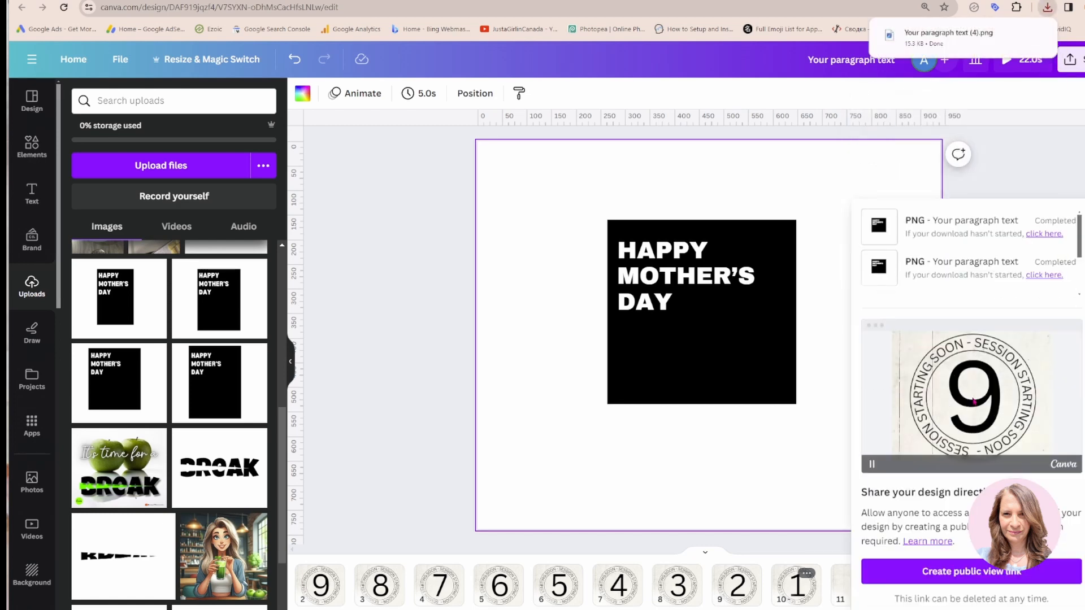
{"action": "left_click", "coordinate": [813, 439]}
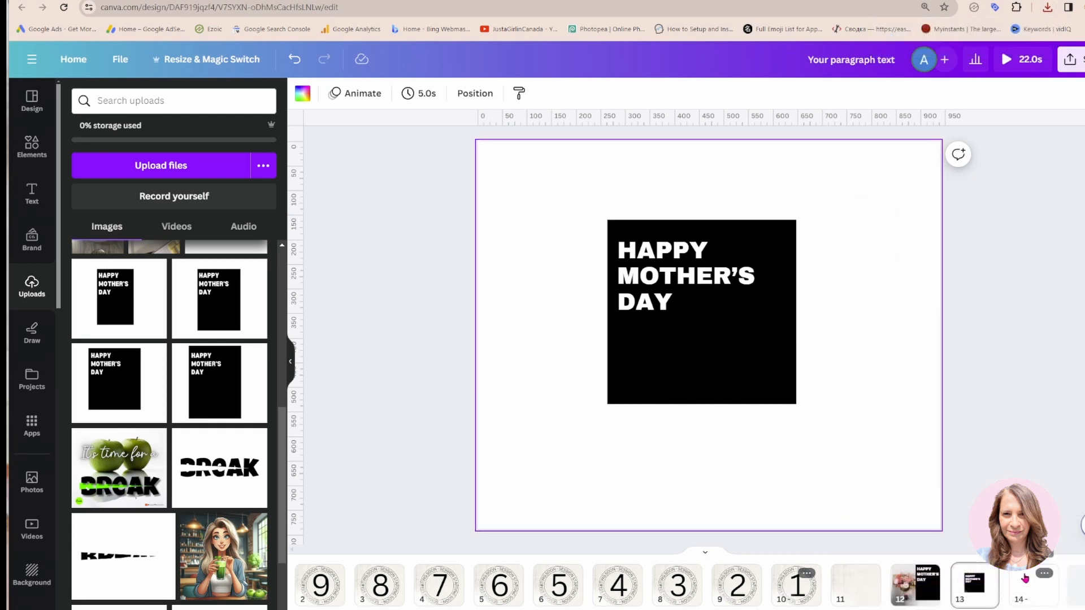
Place the downloaded image "Your paragraph text (4).png" on the empty page 14
{"action": "left_click", "coordinate": [1026, 584]}
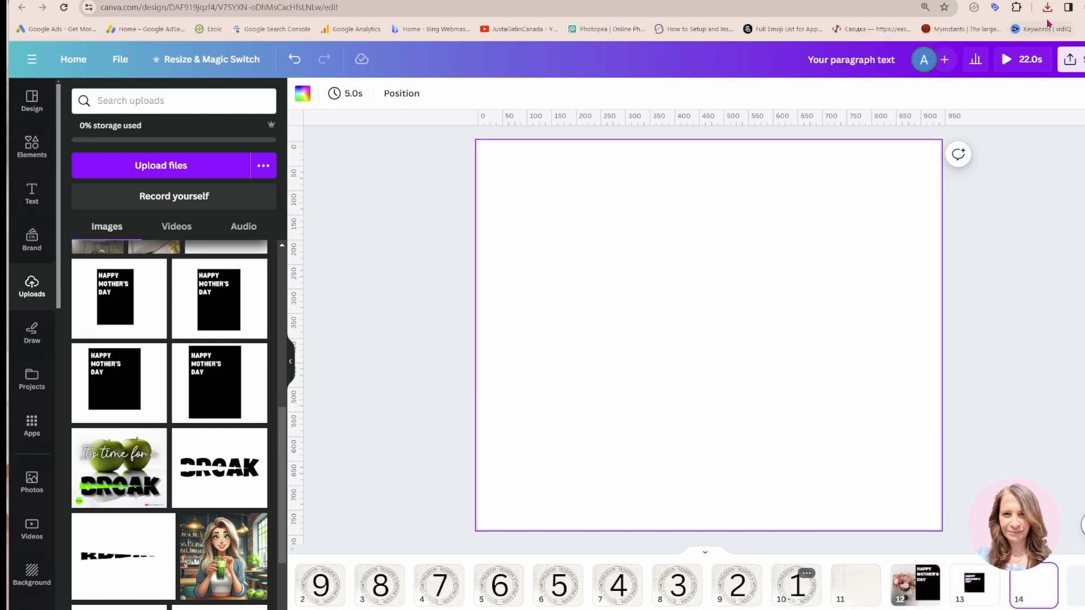
{"action": "left_click", "coordinate": [1047, 7]}
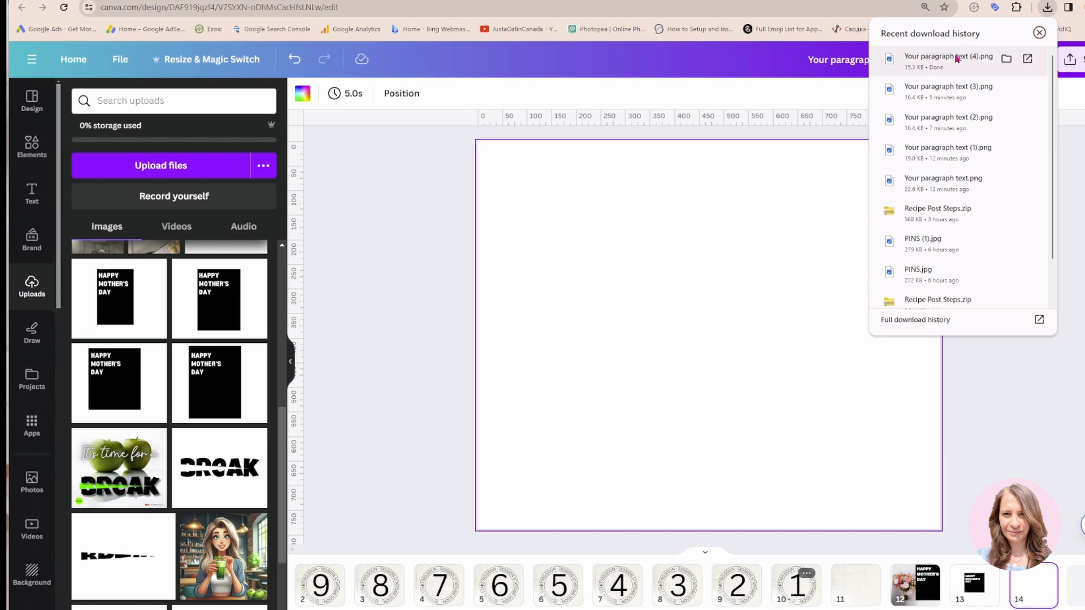
{"action": "left_click_drag", "start_coordinate": [955, 58], "coordinate": [762, 315]}
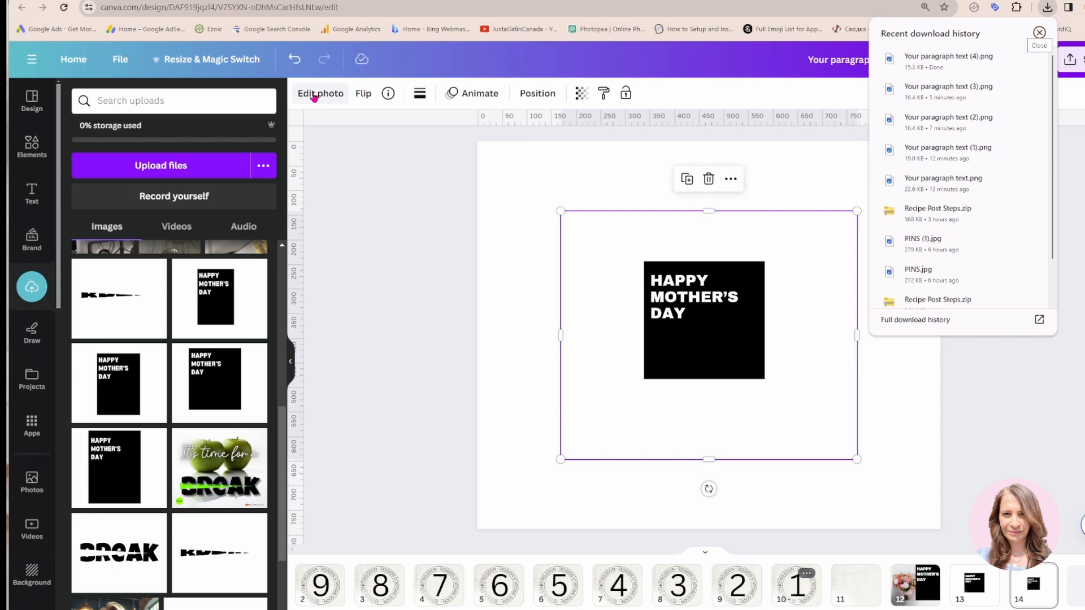
Remove the background of the image on page 14 with BG Remover and check the transparent lettering in its brush settings
{"action": "left_click", "coordinate": [314, 95]}
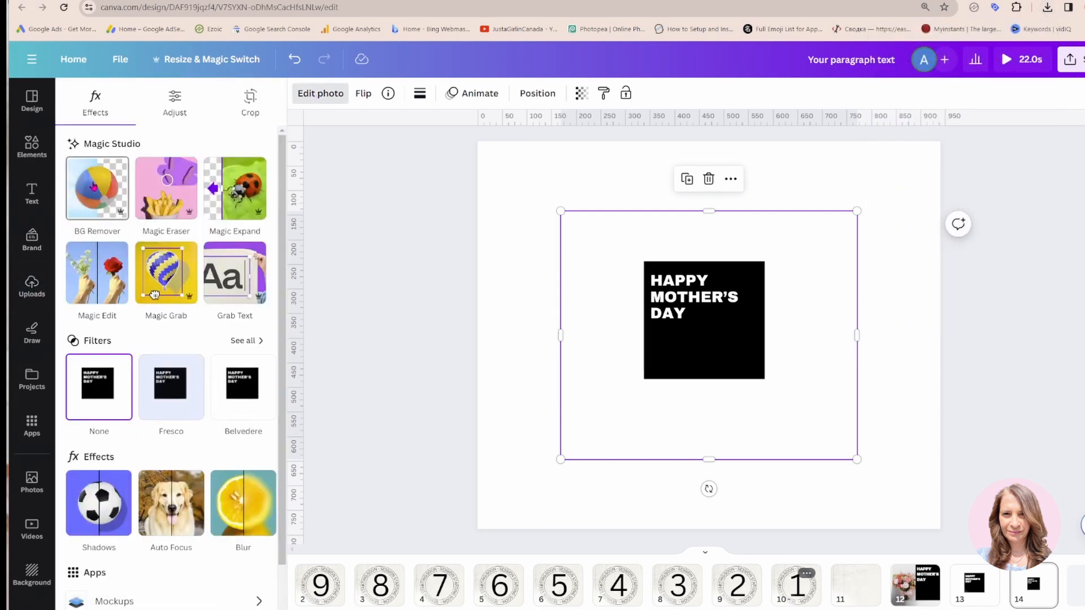
{"action": "left_click", "coordinate": [94, 186]}
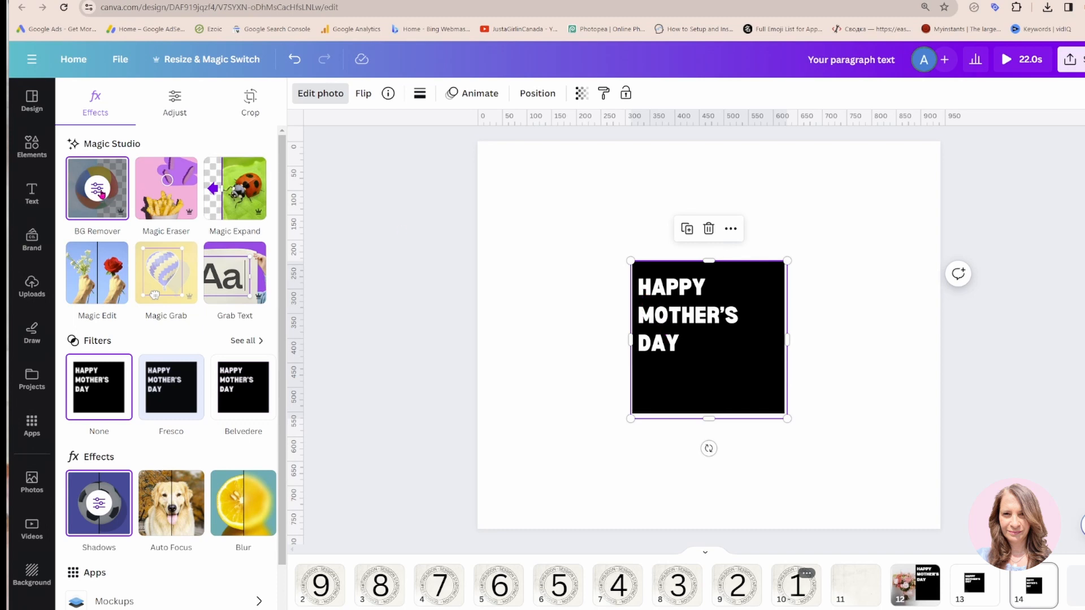
{"action": "left_click", "coordinate": [97, 191]}
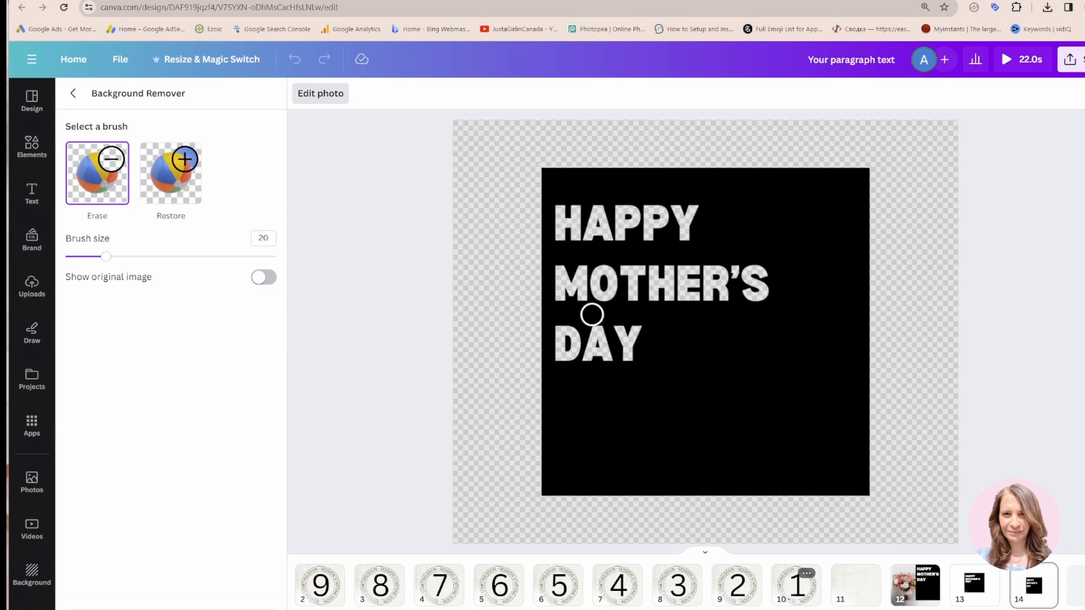
{"action": "left_click", "coordinate": [75, 96]}
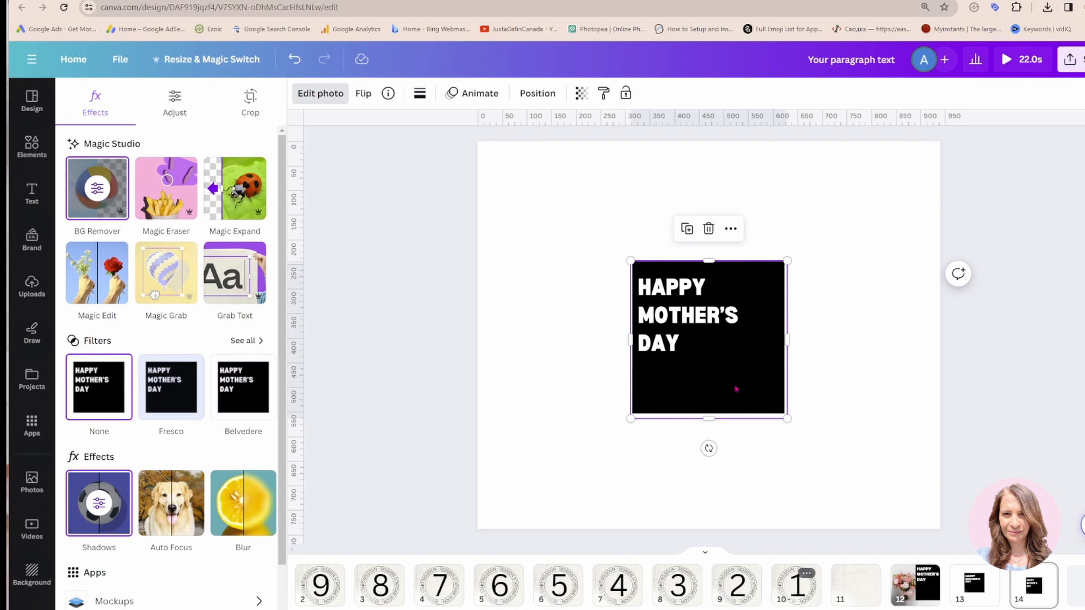
Delete the black rectangle and the white Happy Mother's Day text from page 12
{"action": "scroll", "coordinate": [736, 388], "scroll_direction": "up", "scroll_amount": 1}
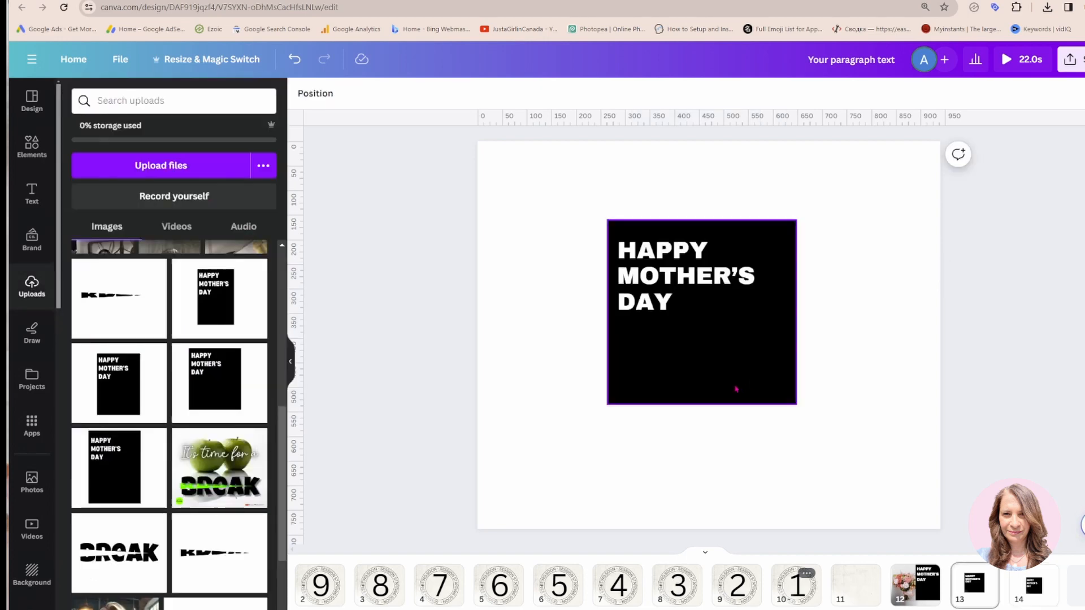
{"action": "scroll", "coordinate": [736, 388], "scroll_direction": "up", "scroll_amount": 1}
{"action": "left_click", "coordinate": [816, 364]}
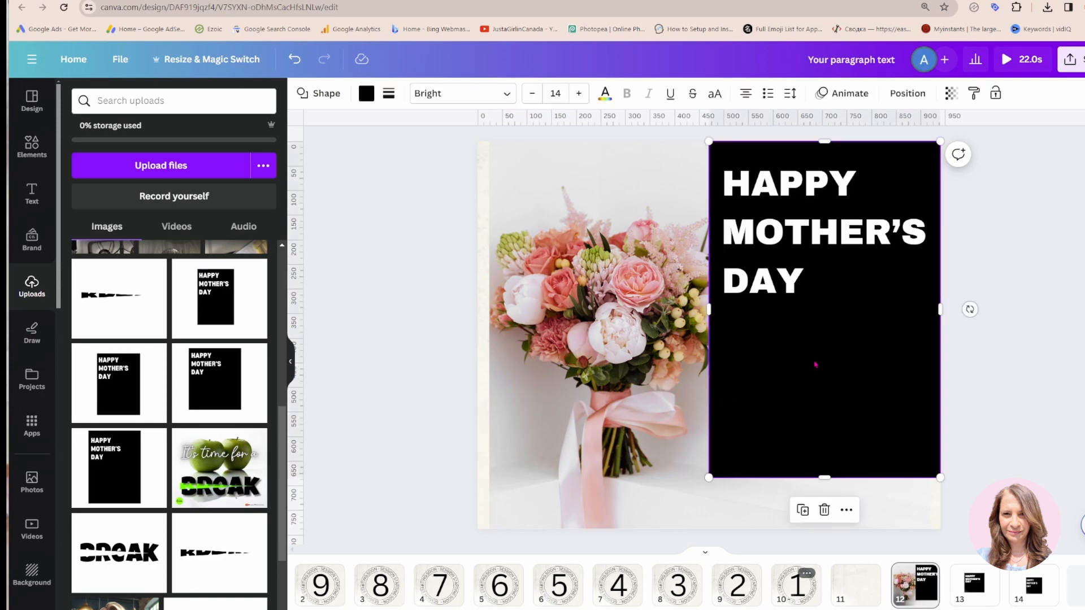
{"action": "key", "text": "Delete"}
{"action": "left_click", "coordinate": [805, 249]}
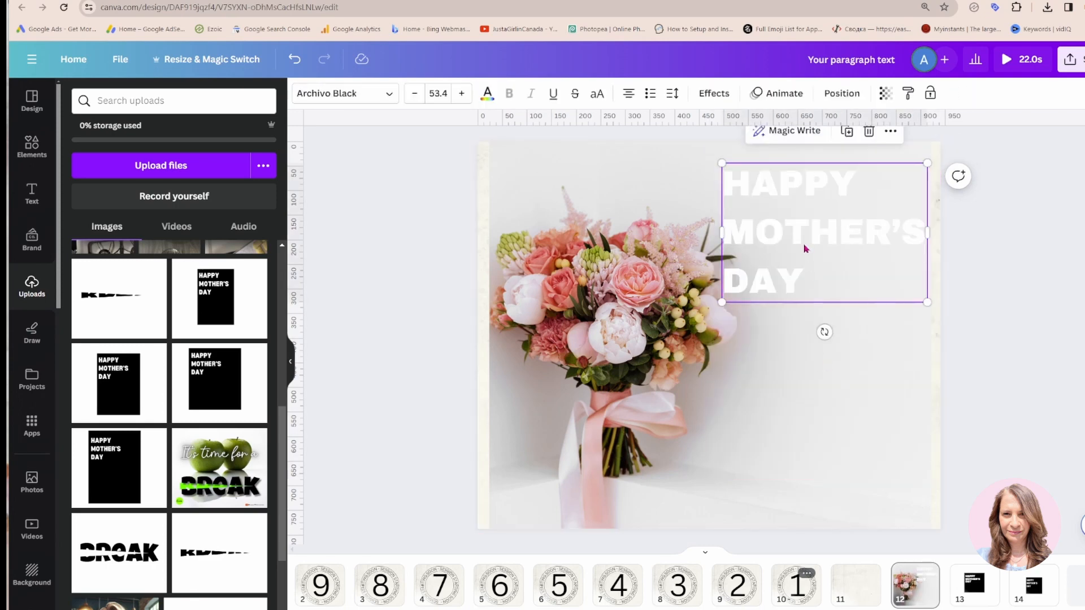
{"action": "key", "text": "Delete"}
Paste the cut-out Happy Mother's Day image onto page 12 and enlarge it over the right side, roughly to full page height
{"action": "key", "text": "ctrl+v"}
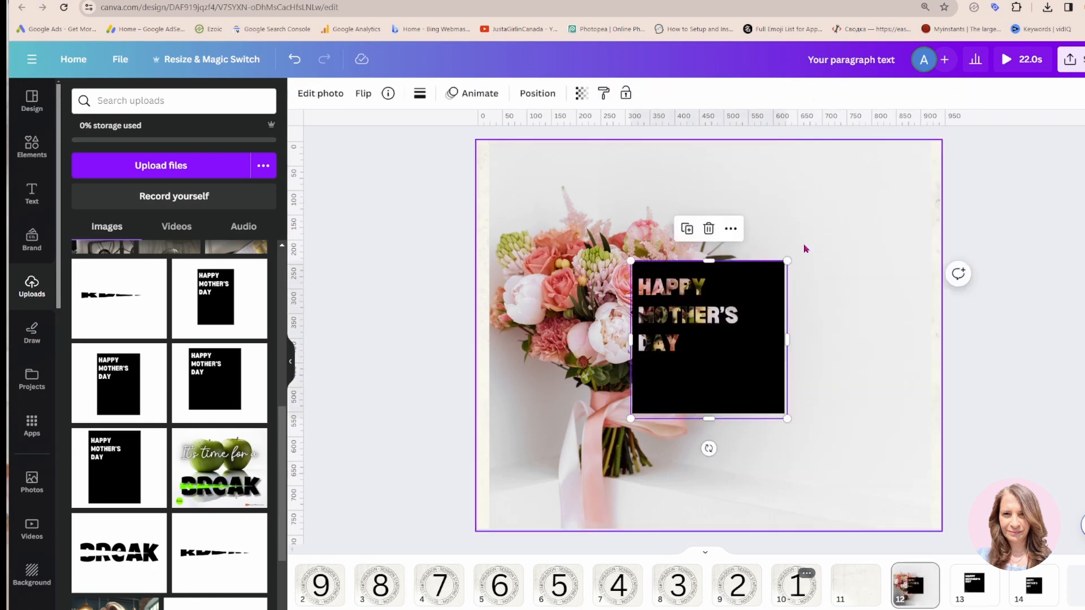
{"action": "left_click_drag", "start_coordinate": [684, 397], "coordinate": [846, 544]}
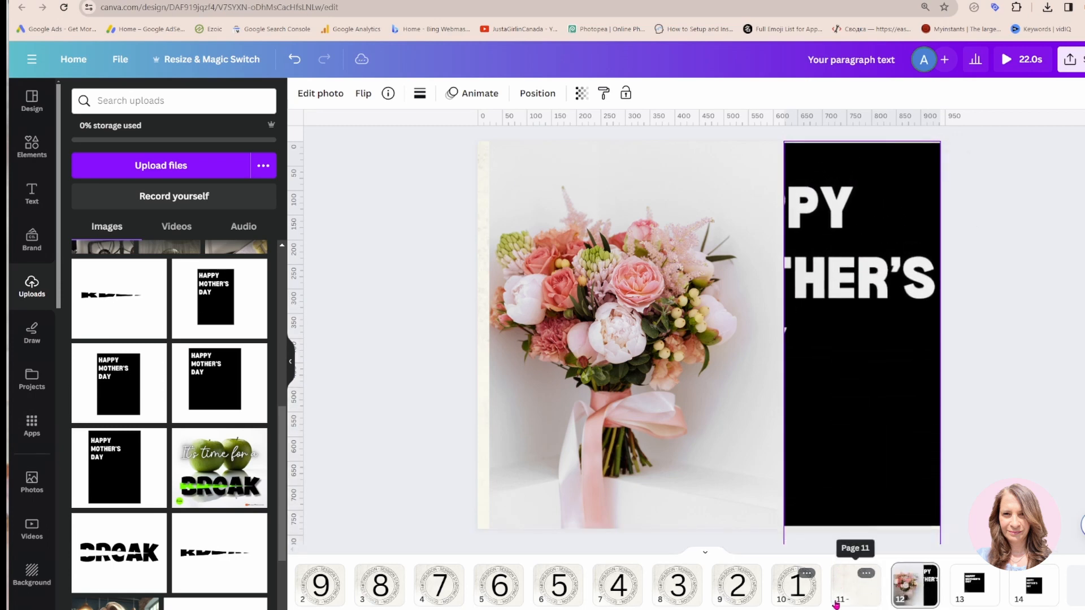
Uncrop the cut-out image on page 12 to show all its lettering, trim its lower edge and fit it over the page's right side
{"action": "left_click_drag", "start_coordinate": [783, 372], "coordinate": [661, 370]}
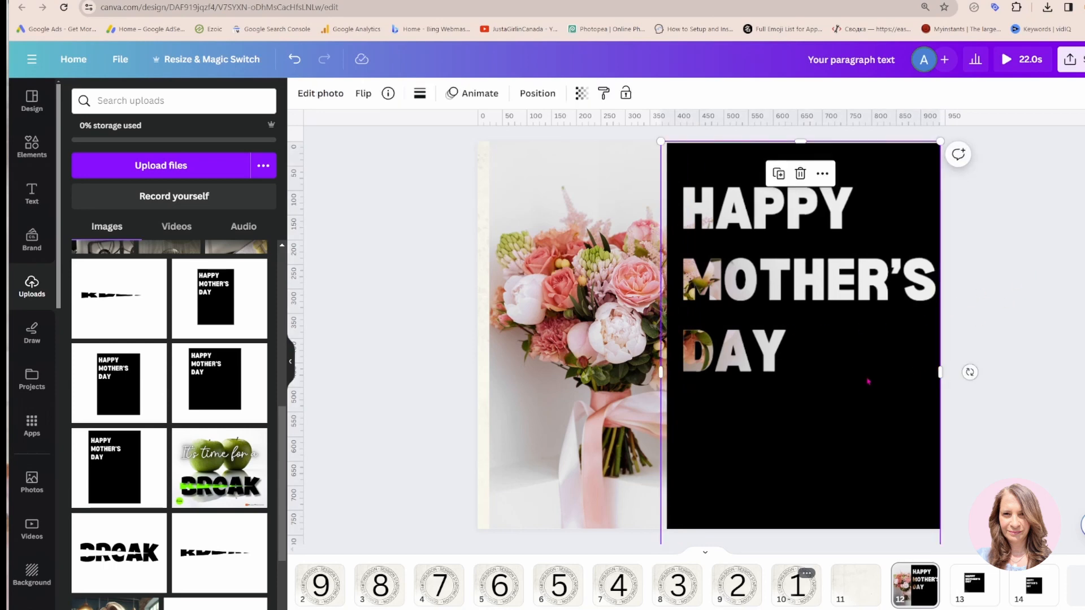
{"action": "left_click_drag", "start_coordinate": [869, 382], "coordinate": [866, 377]}
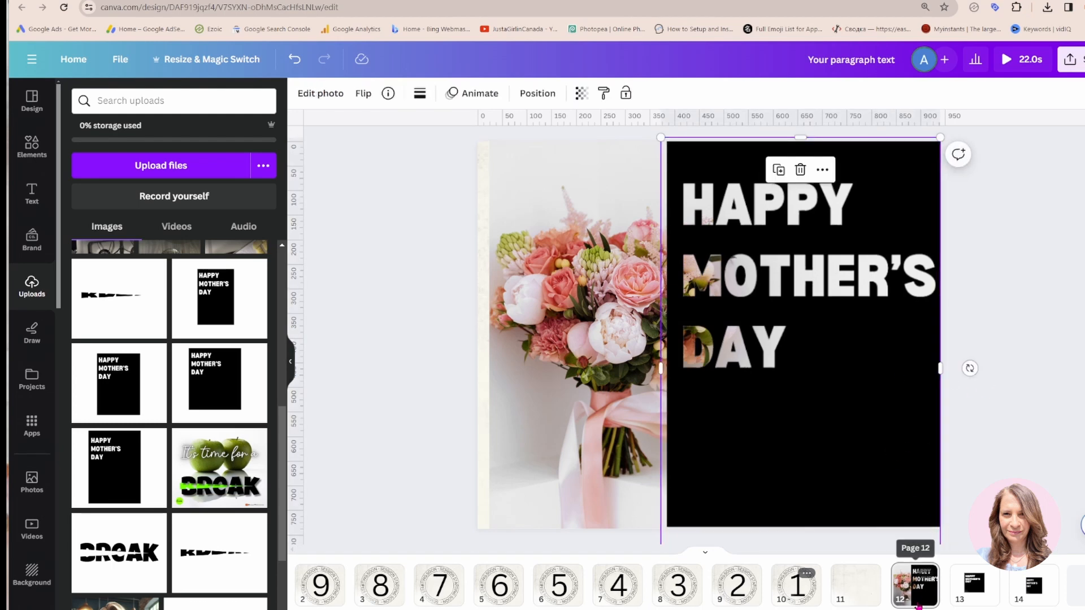
{"action": "left_click_drag", "start_coordinate": [915, 609], "coordinate": [908, 609]}
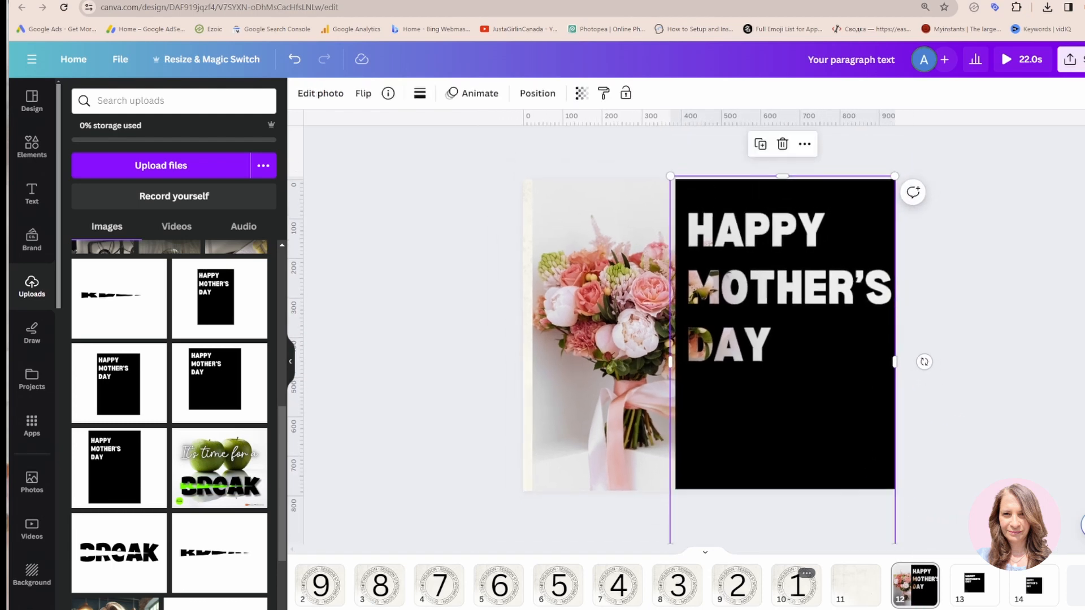
{"action": "scroll", "coordinate": [957, 481], "scroll_direction": "down", "scroll_amount": 1}
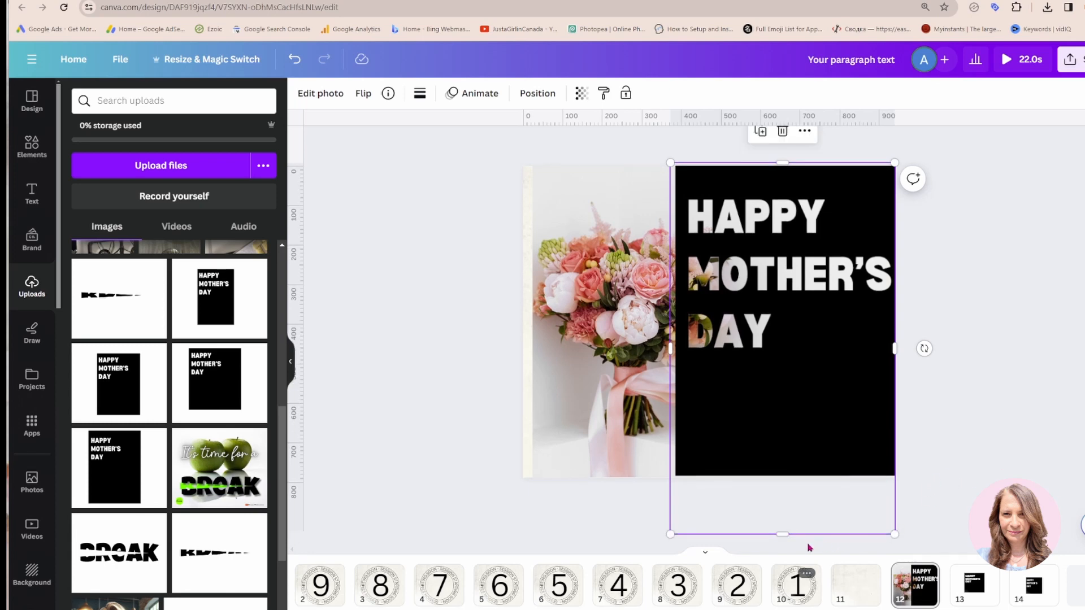
{"action": "left_click_drag", "start_coordinate": [784, 534], "coordinate": [782, 499]}
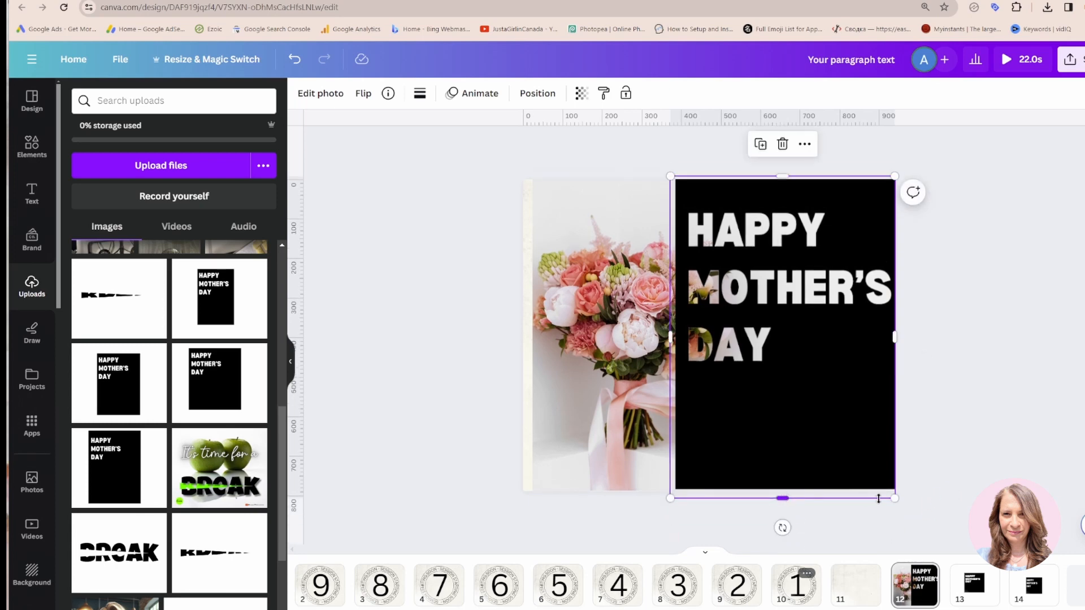
{"action": "left_click_drag", "start_coordinate": [670, 499], "coordinate": [667, 503]}
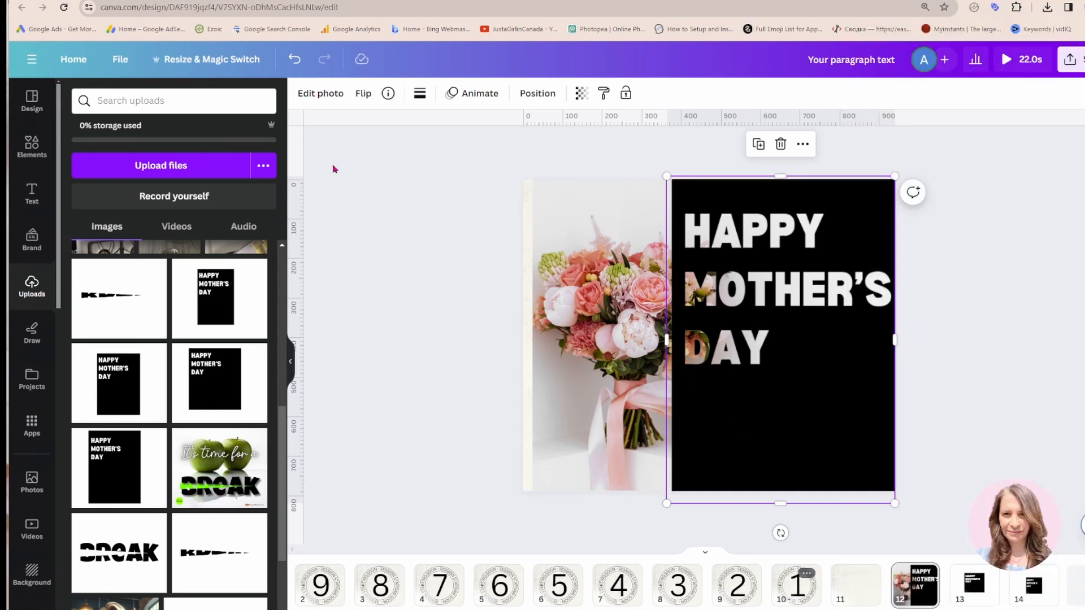
Apply a custom Duotone to the cut-out image, with the Shadows color #DFB9BA sampled from the bouquet's pink ribbon
{"action": "left_click", "coordinate": [321, 102]}
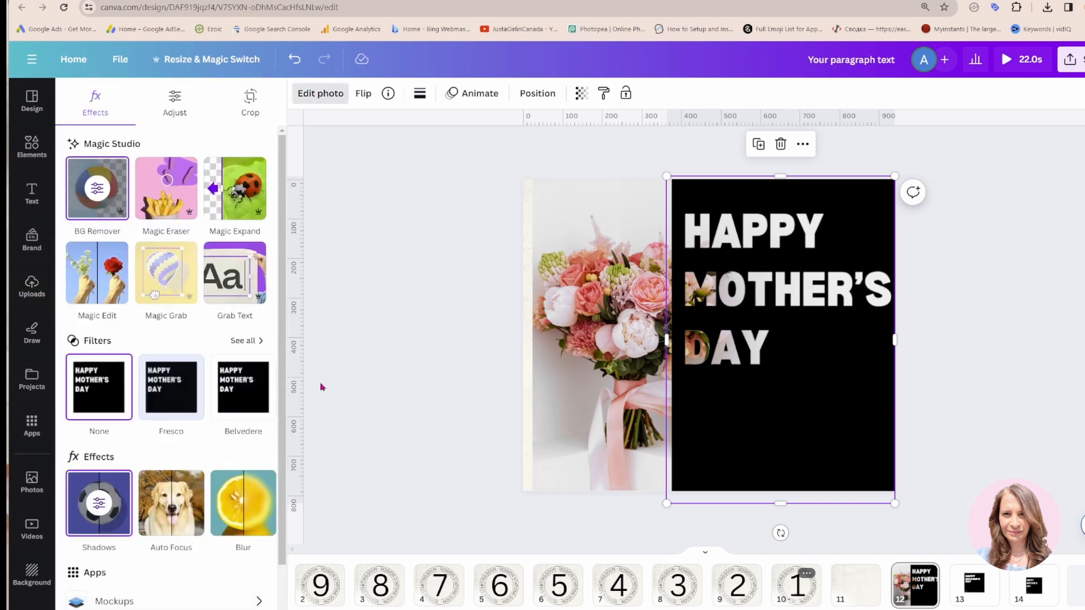
{"action": "left_click", "coordinate": [265, 512]}
{"action": "left_click", "coordinate": [230, 517]}
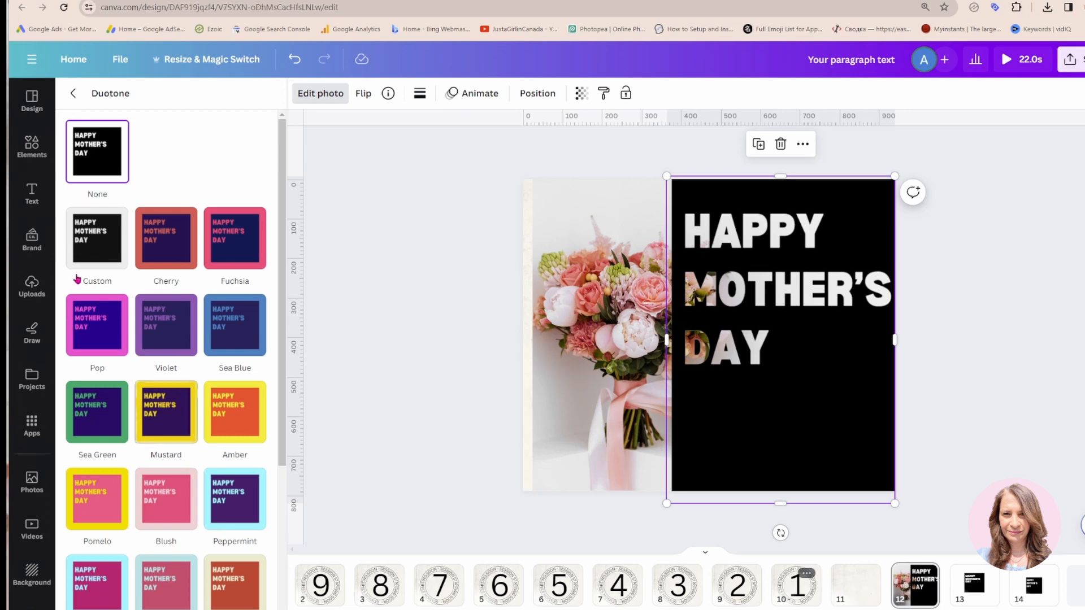
{"action": "left_click", "coordinate": [98, 246]}
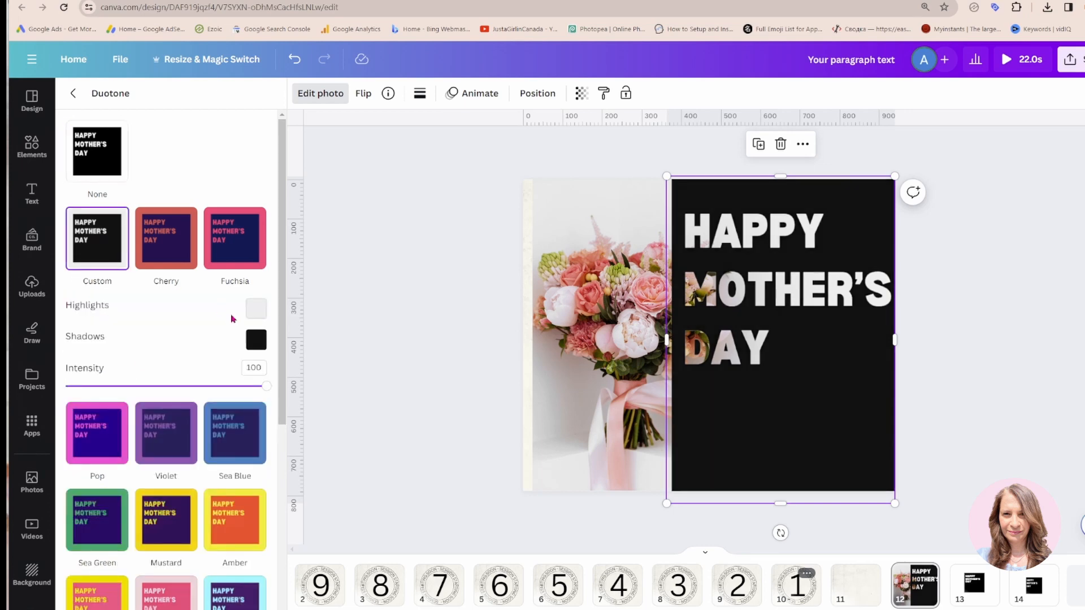
{"action": "left_click", "coordinate": [254, 340]}
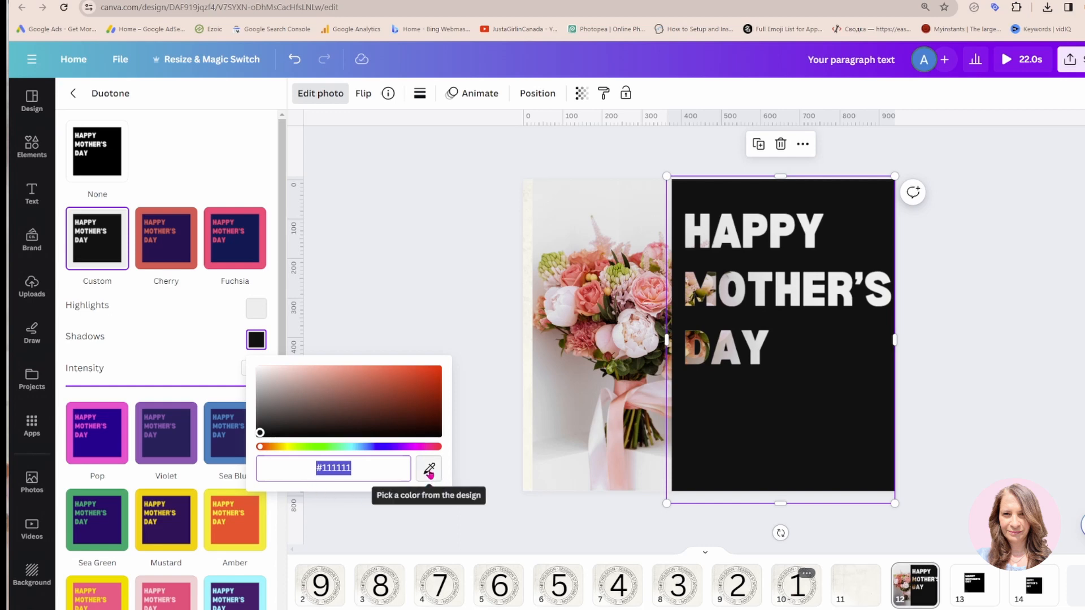
{"action": "left_click", "coordinate": [428, 470]}
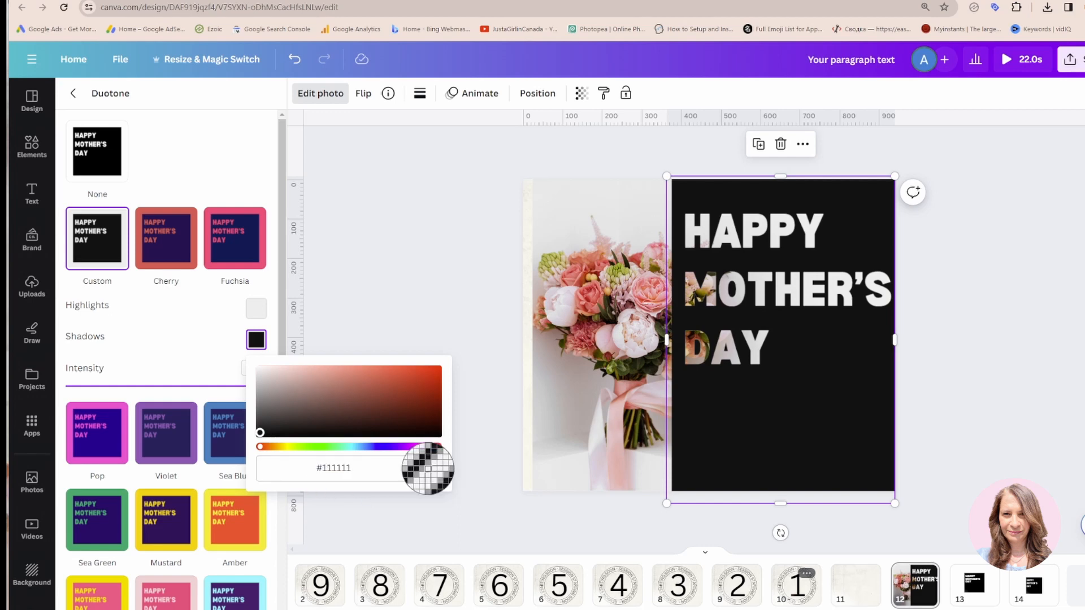
{"action": "left_click", "coordinate": [615, 431]}
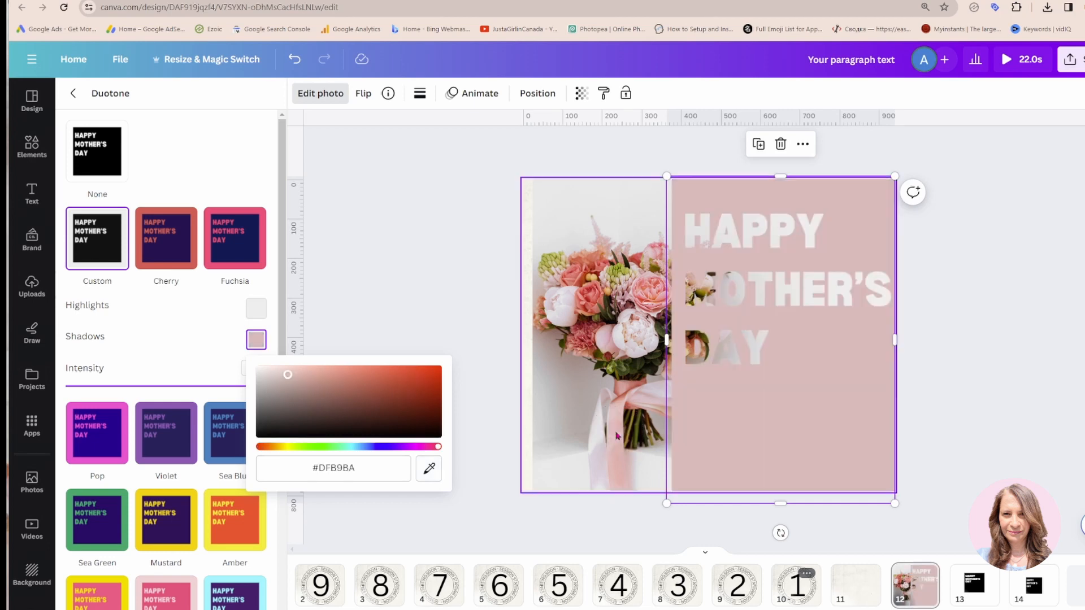
{"action": "left_click", "coordinate": [474, 300]}
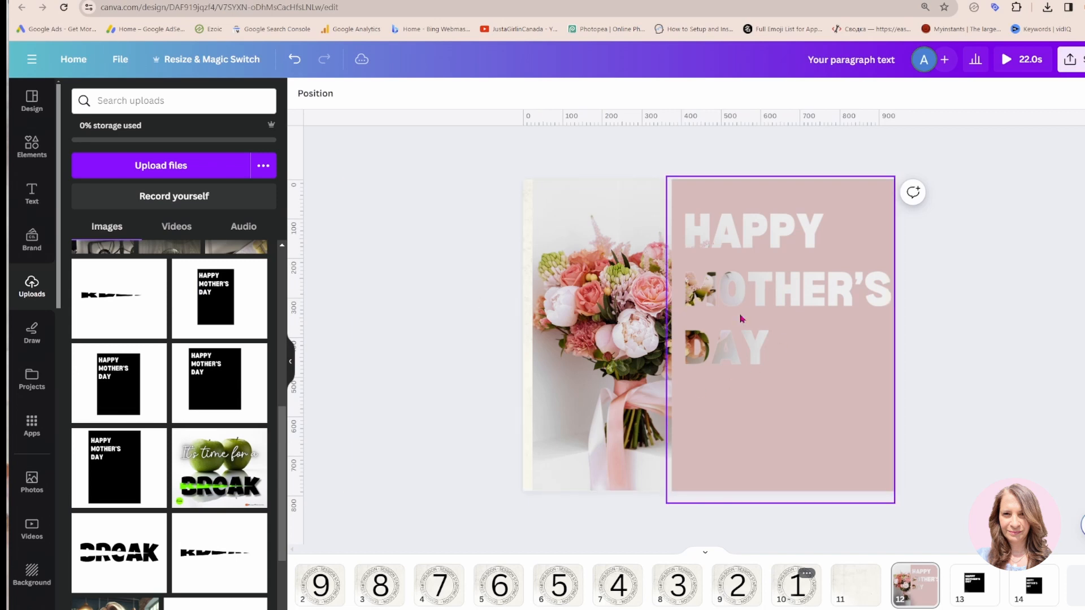
Add a Drop shadow to the pink cut-out image and set its intensity to 16
{"action": "left_click", "coordinate": [801, 395]}
{"action": "left_click", "coordinate": [321, 94]}
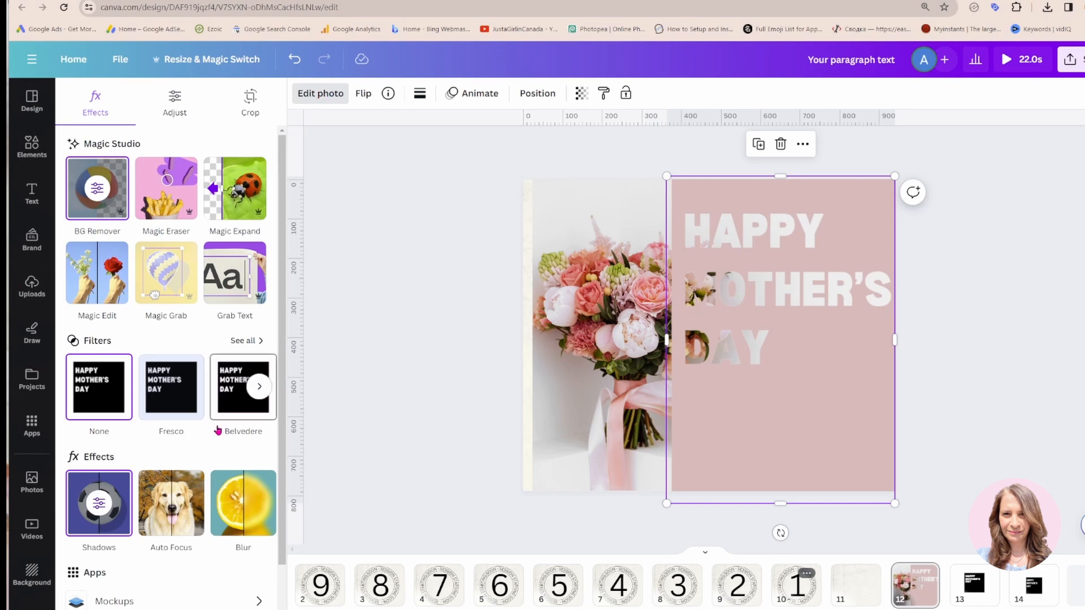
{"action": "left_click", "coordinate": [98, 507]}
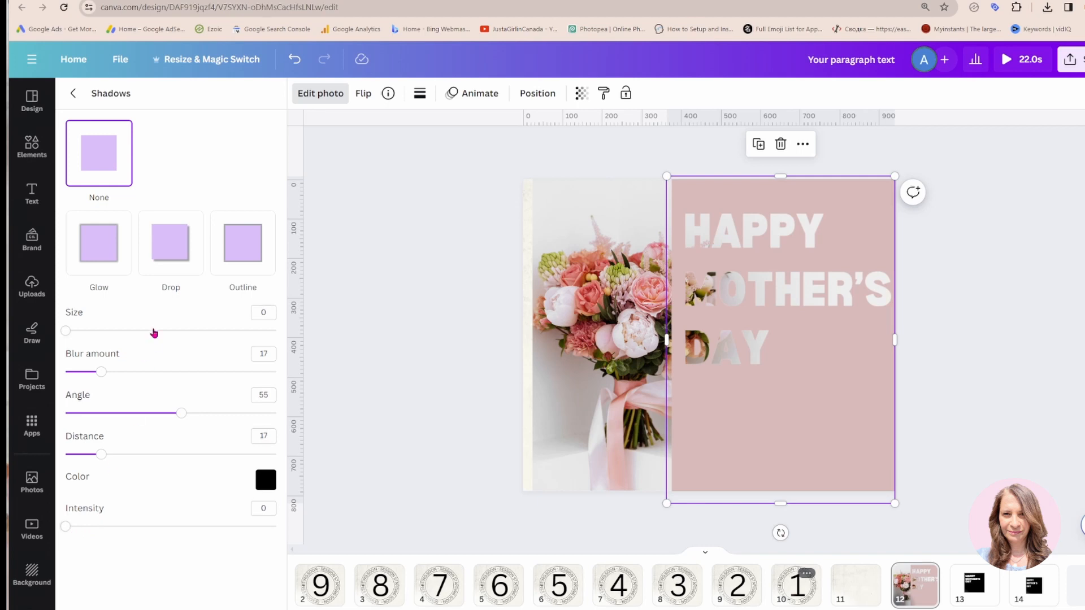
{"action": "left_click", "coordinate": [186, 248]}
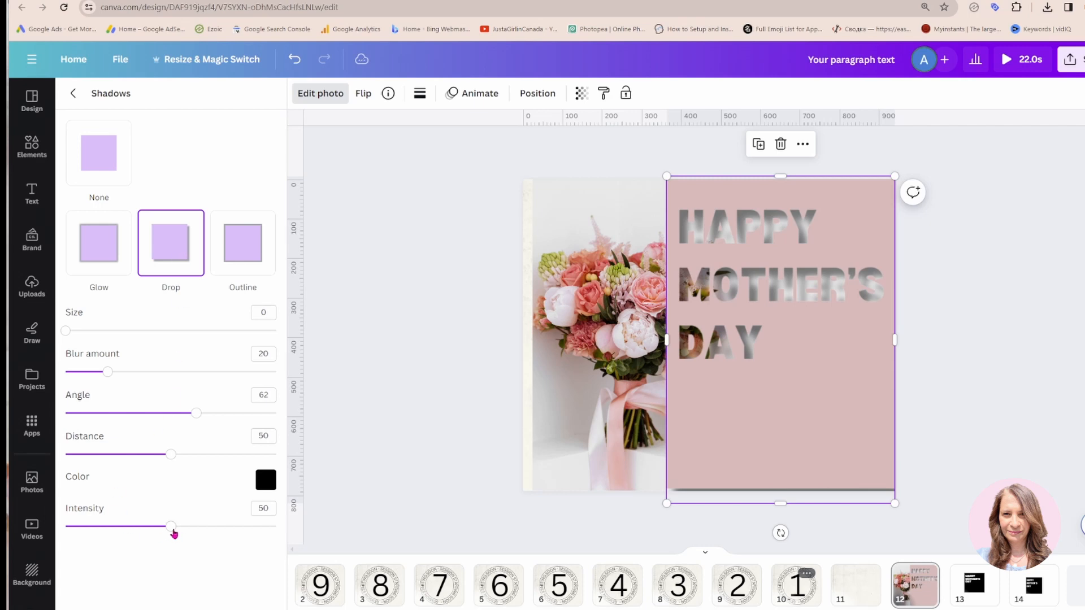
{"action": "left_click_drag", "start_coordinate": [171, 528], "coordinate": [100, 534]}
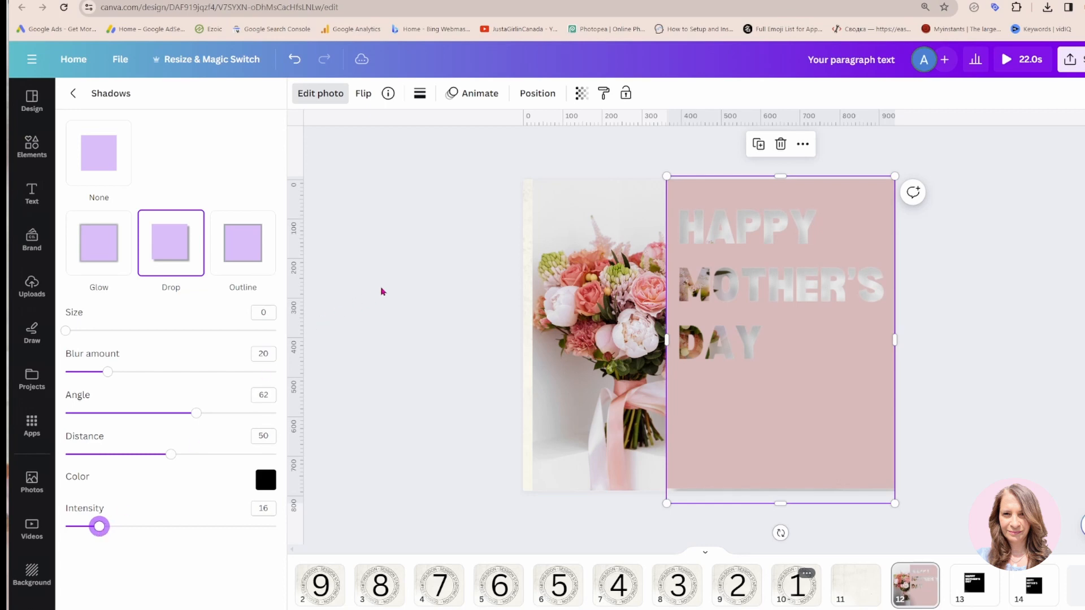
{"action": "left_click", "coordinate": [99, 152]}
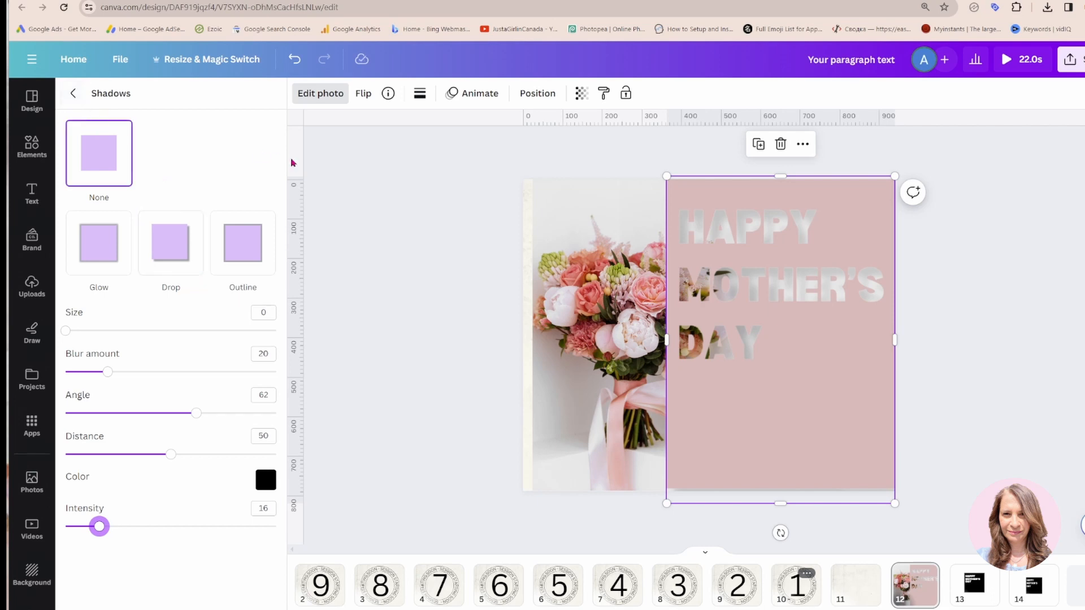
{"action": "left_click", "coordinate": [411, 282]}
{"action": "left_click", "coordinate": [411, 281]}
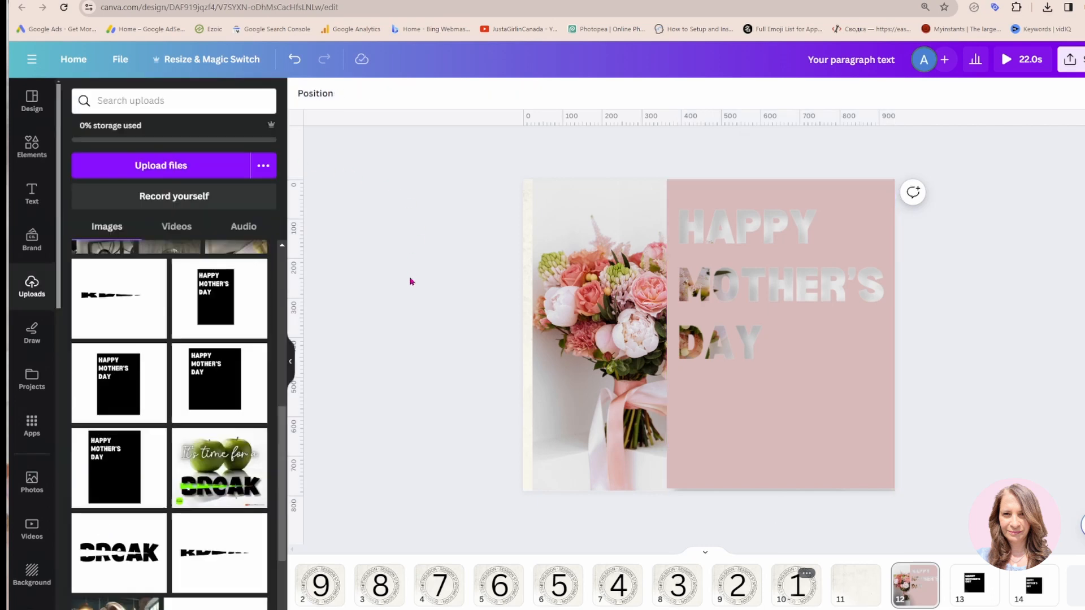
Copy the white Happy Mother's Day text from page 13 and place it over the upper cut-out lettering on page 12
{"action": "scroll", "coordinate": [938, 337], "scroll_direction": "up", "scroll_amount": 1}
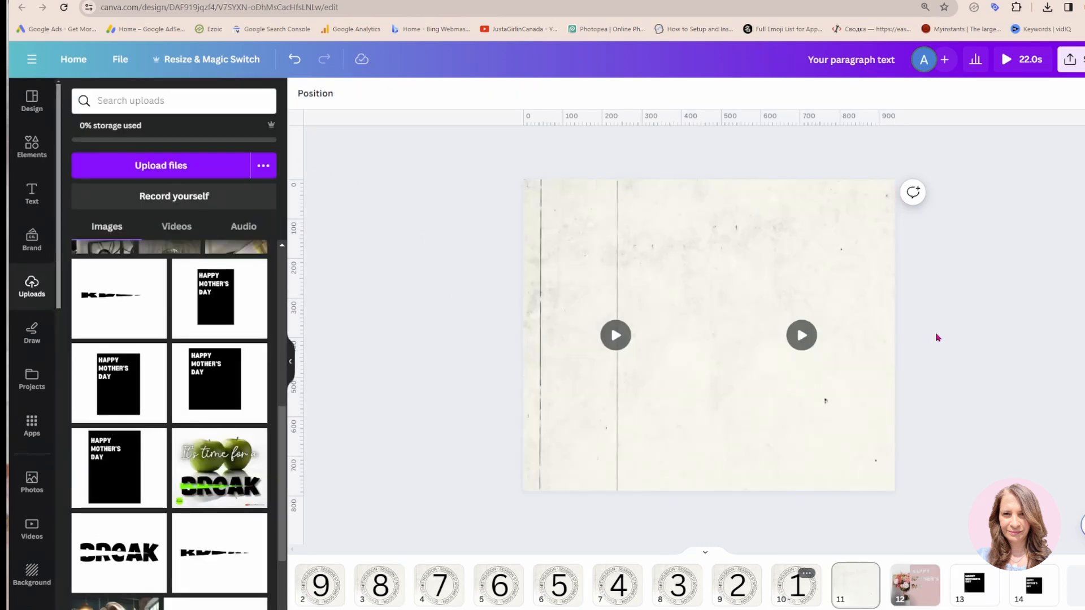
{"action": "scroll", "coordinate": [937, 337], "scroll_direction": "down", "scroll_amount": 1}
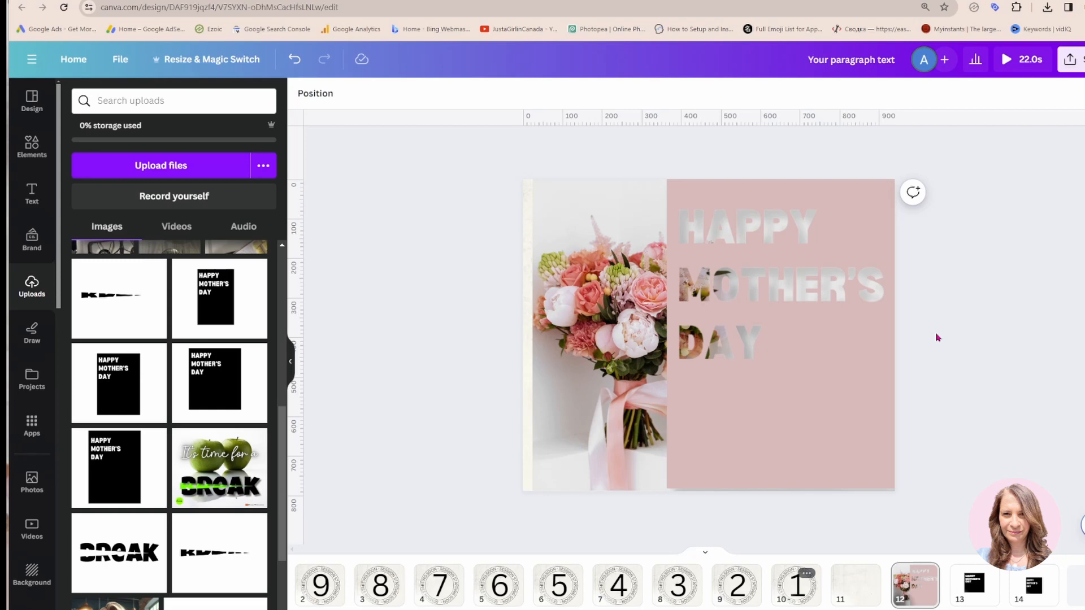
{"action": "scroll", "coordinate": [938, 337], "scroll_direction": "down", "scroll_amount": 1}
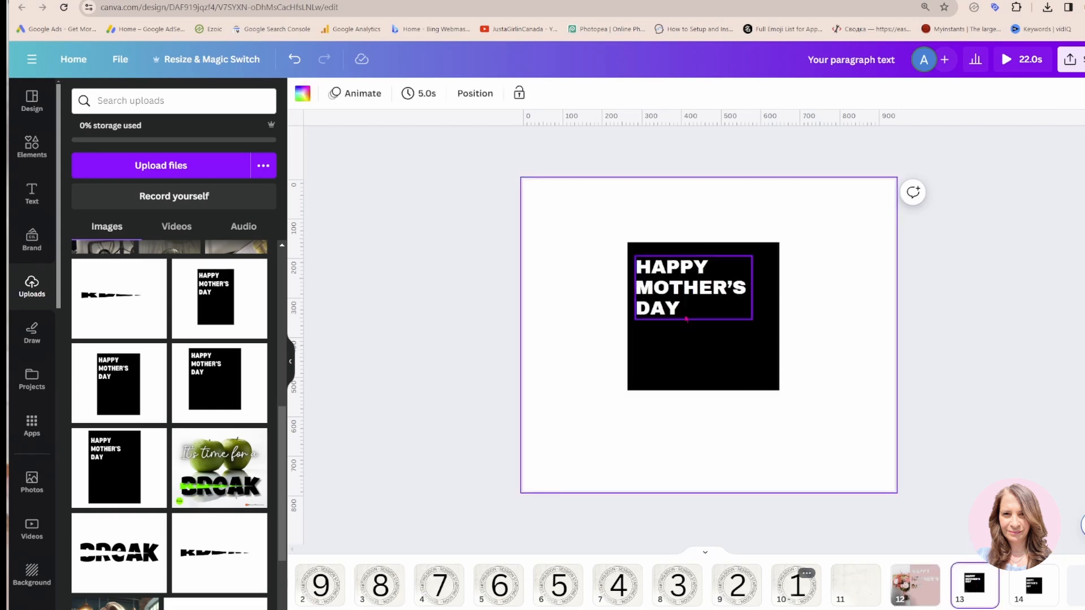
{"action": "left_click", "coordinate": [681, 306]}
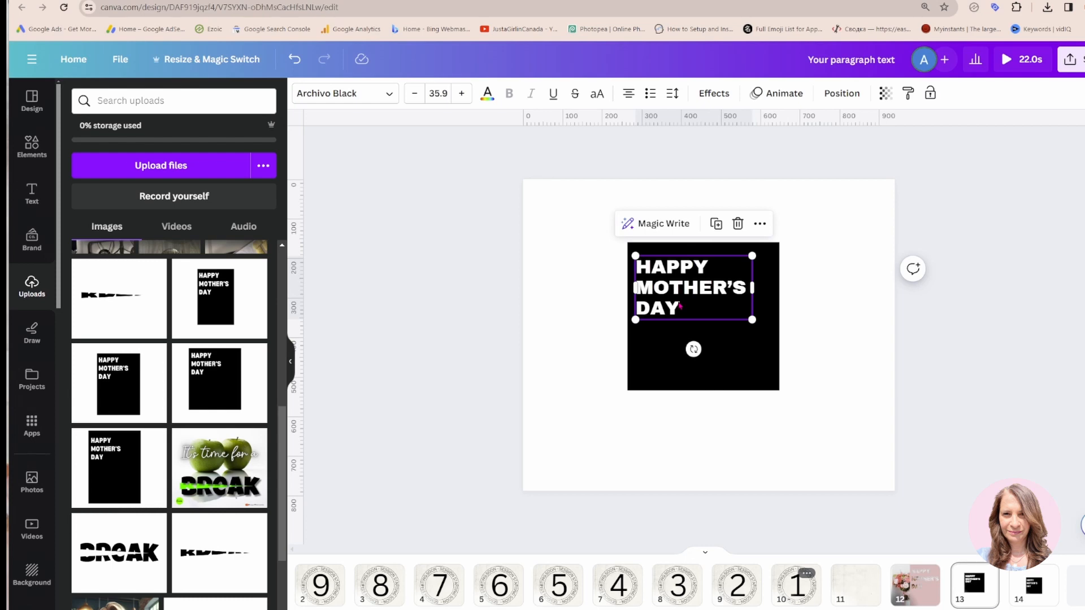
{"action": "scroll", "coordinate": [680, 306], "scroll_direction": "up", "scroll_amount": 1}
{"action": "left_click", "coordinate": [763, 307]}
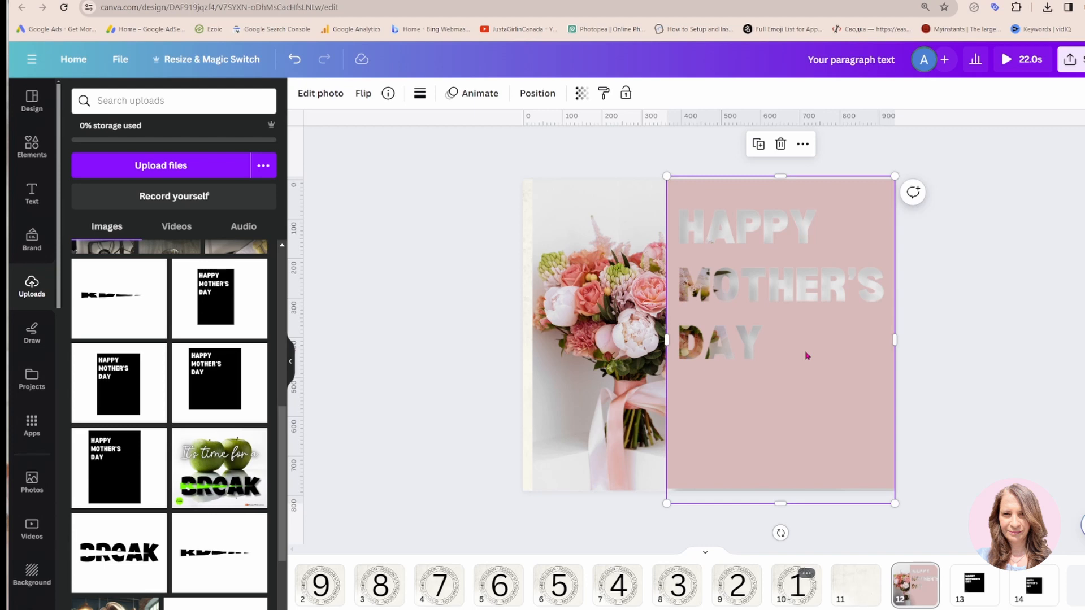
{"action": "type", "text": "HAPPY MOTHER'S DAY"}
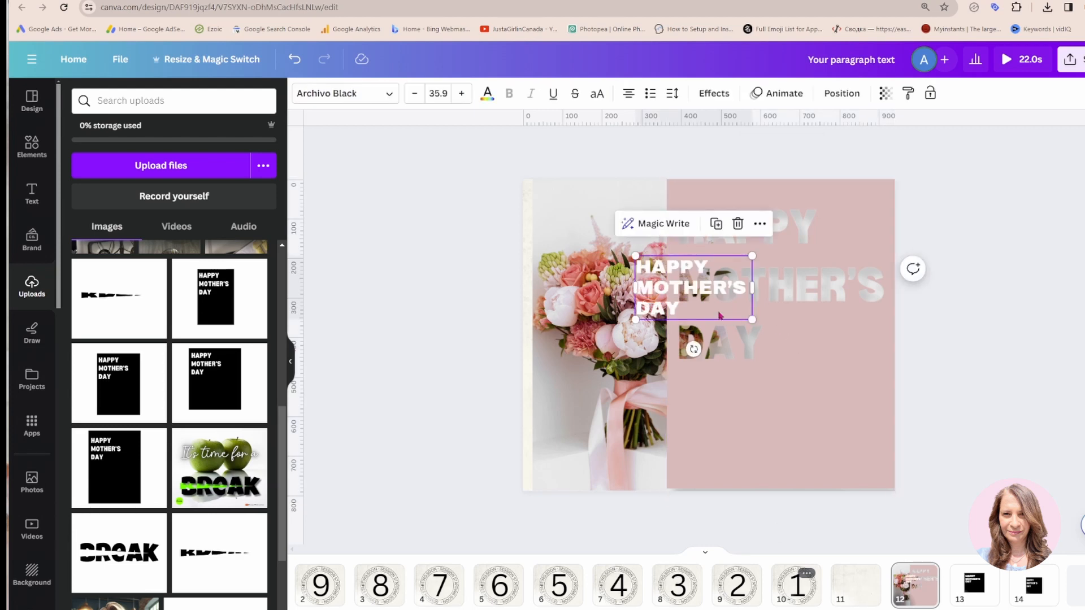
{"action": "left_click_drag", "start_coordinate": [710, 309], "coordinate": [754, 257]}
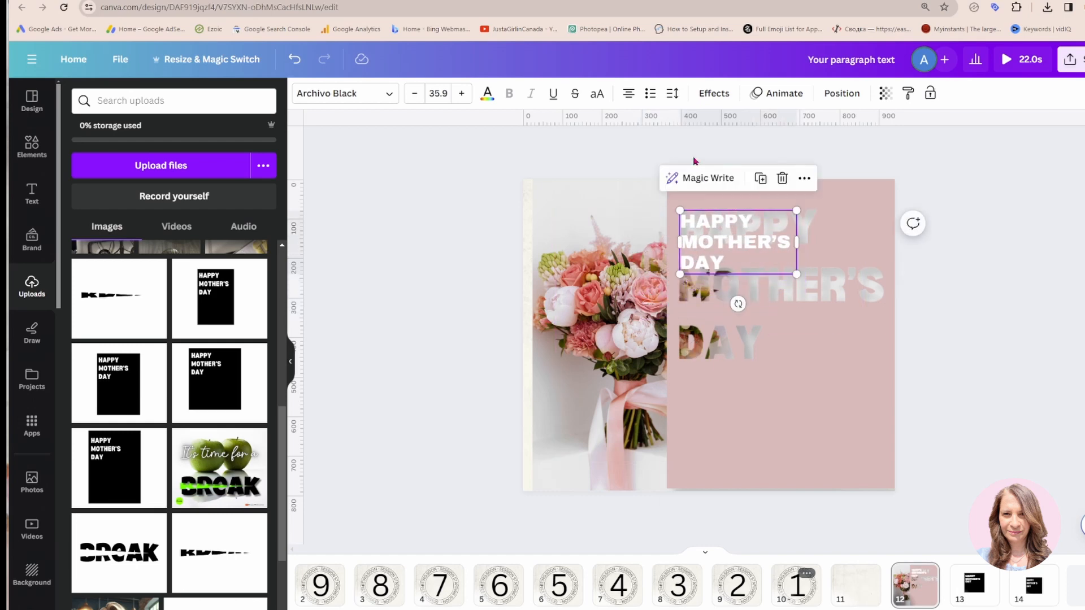
Apply the Hollow effect to the Happy Mother's Day text and scale it to font size 89, aligned over the cut-out lettering
{"action": "left_click", "coordinate": [713, 94]}
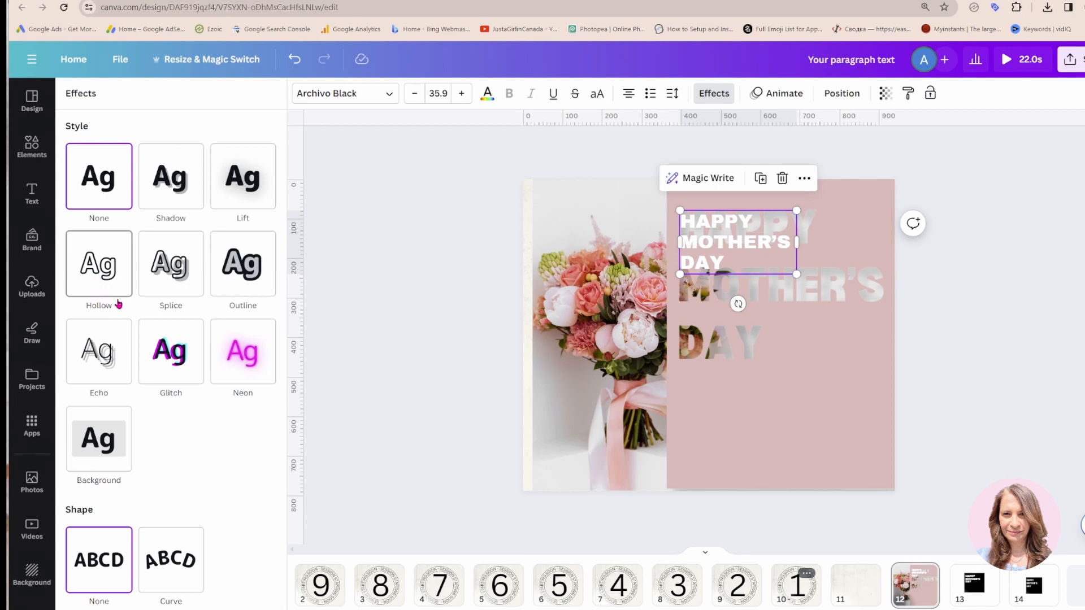
{"action": "left_click", "coordinate": [99, 277]}
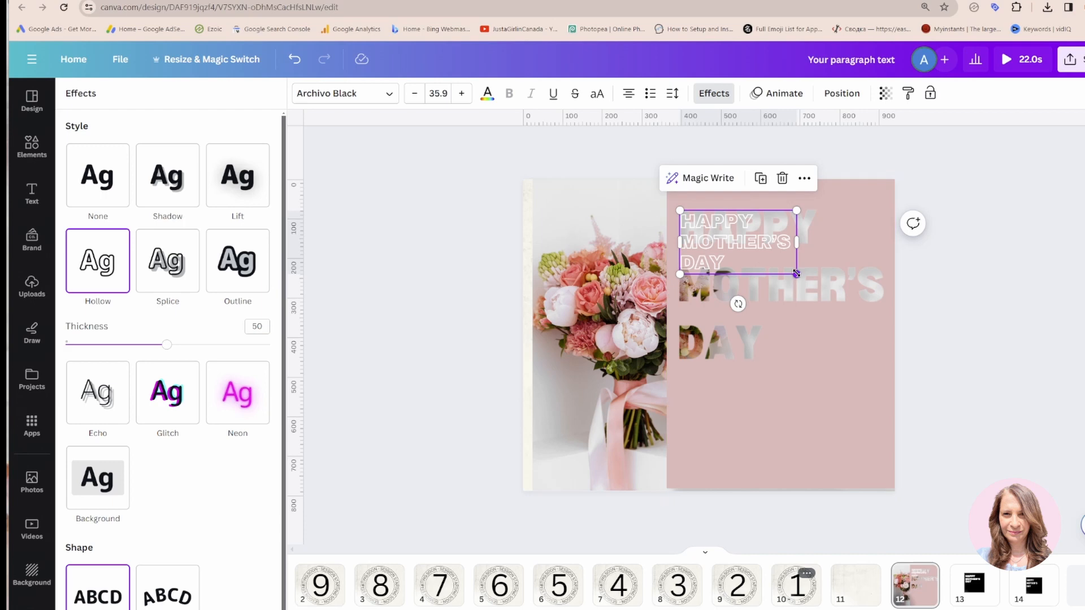
{"action": "left_click_drag", "start_coordinate": [797, 274], "coordinate": [918, 417]}
{"action": "left_click_drag", "start_coordinate": [862, 336], "coordinate": [855, 322]}
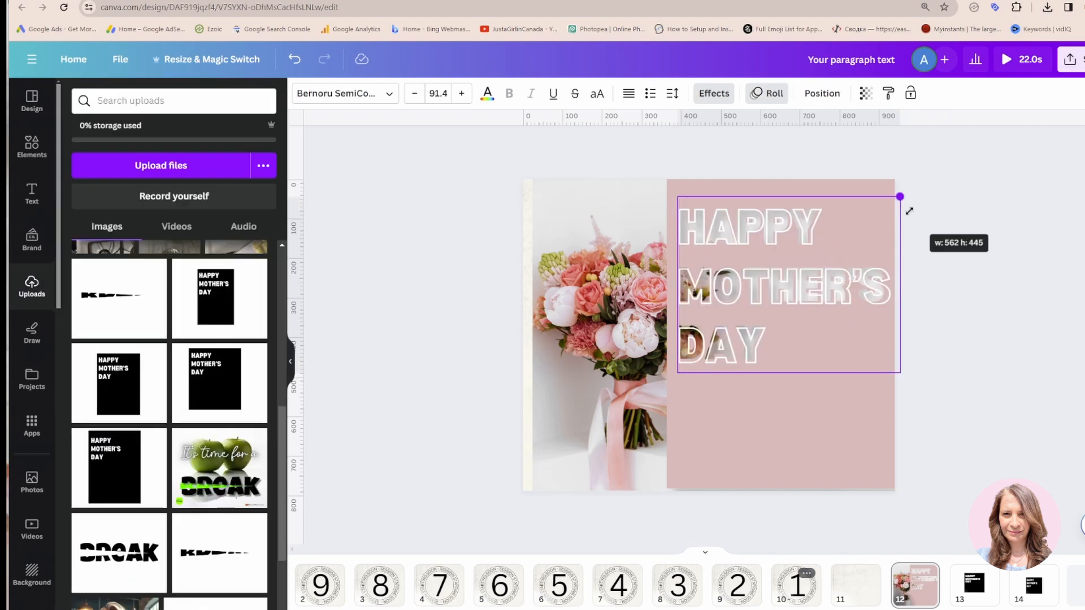
{"action": "left_click_drag", "start_coordinate": [910, 213], "coordinate": [911, 213]}
{"action": "left_click_drag", "start_coordinate": [900, 374], "coordinate": [894, 371]}
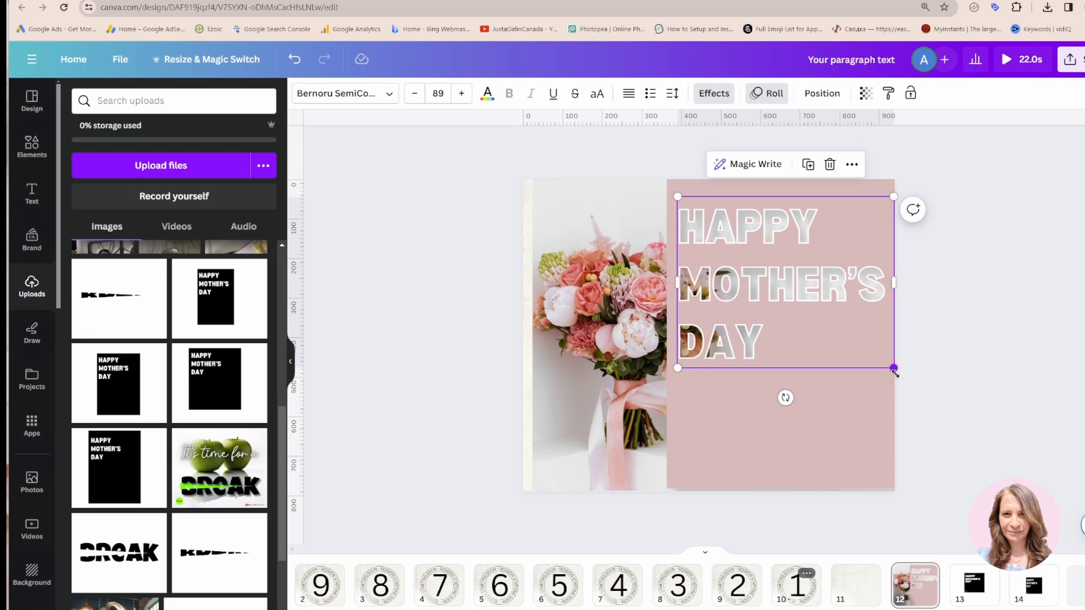
Select the hollow text together with the pink cut-out image and move both layers beneath the two paper panels on page 12
{"action": "left_click", "coordinate": [853, 411]}
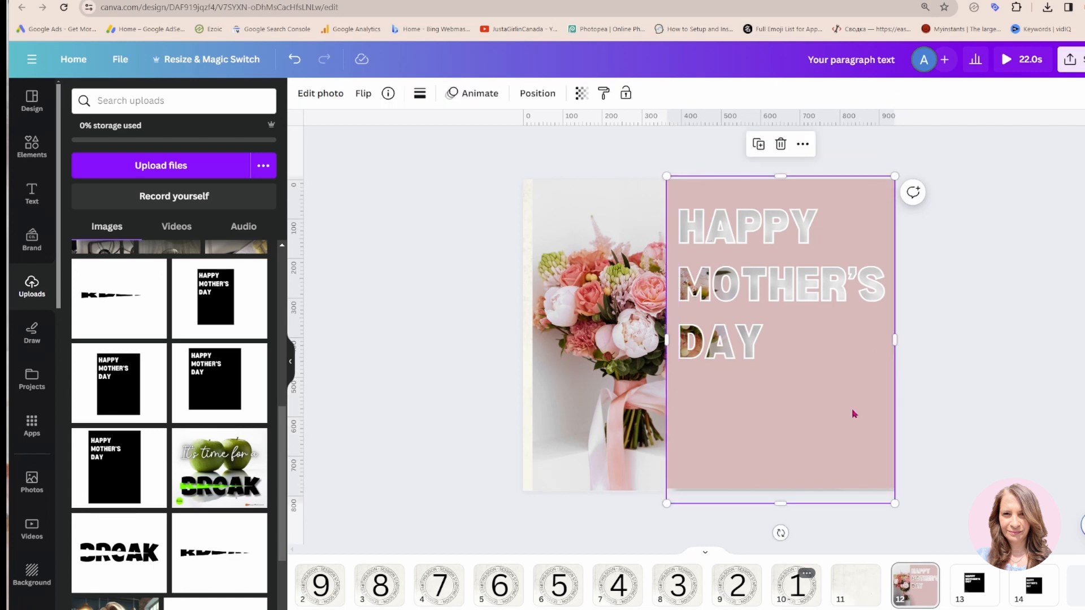
{"action": "left_click_drag", "start_coordinate": [708, 159], "coordinate": [723, 243]}
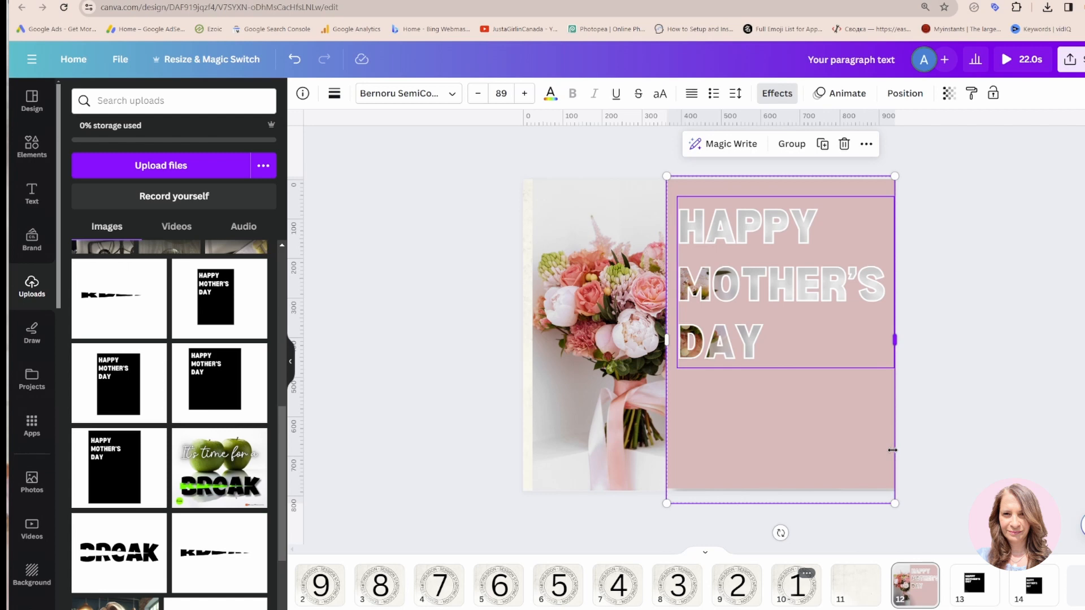
{"action": "left_click", "coordinate": [904, 93]}
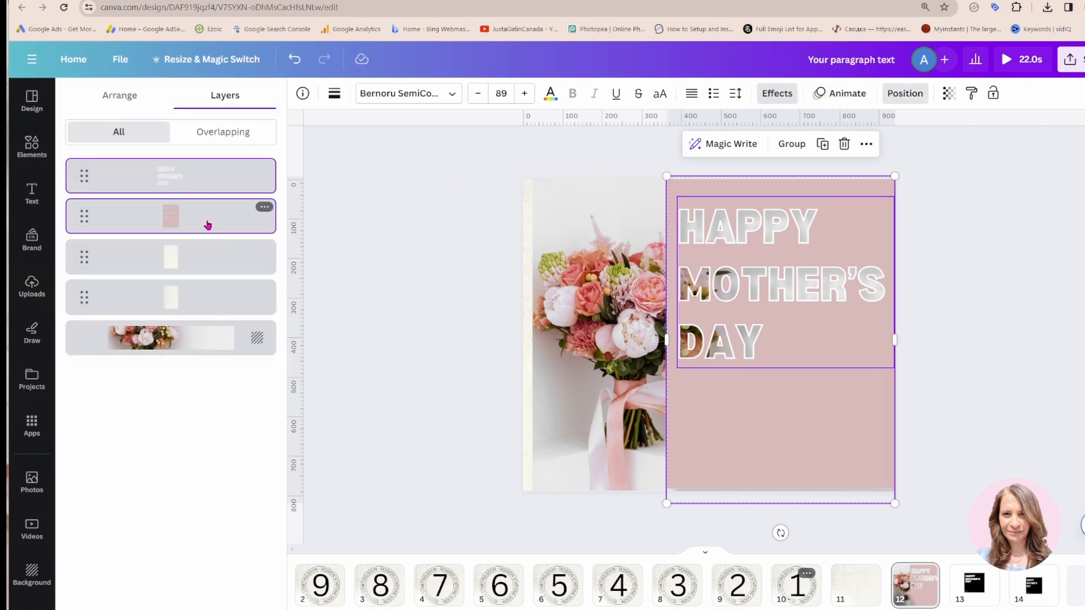
{"action": "left_click_drag", "start_coordinate": [209, 225], "coordinate": [204, 329]}
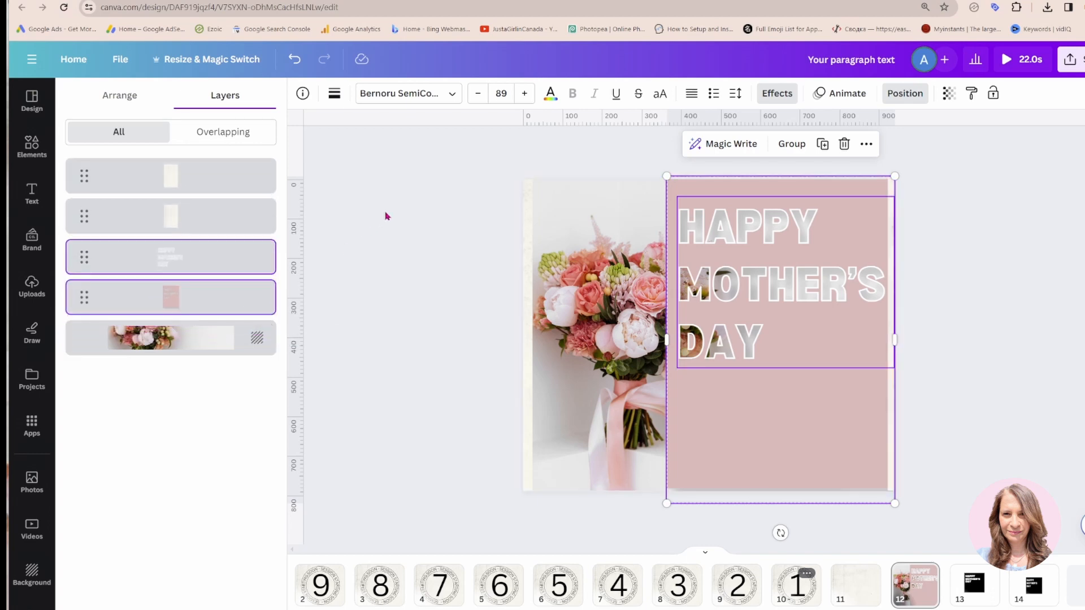
{"action": "left_click", "coordinate": [398, 210]}
{"action": "left_click", "coordinate": [953, 324]}
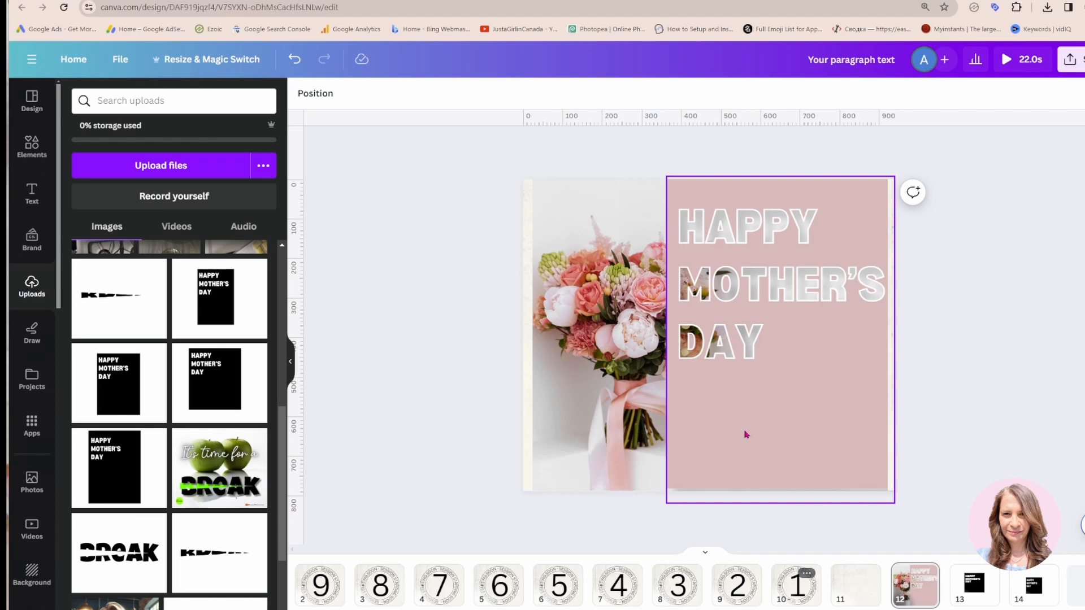
Apply the Match & Move transition between the blank paper page 11 and the Happy Mother's Day page 12
{"action": "left_click", "coordinate": [858, 599]}
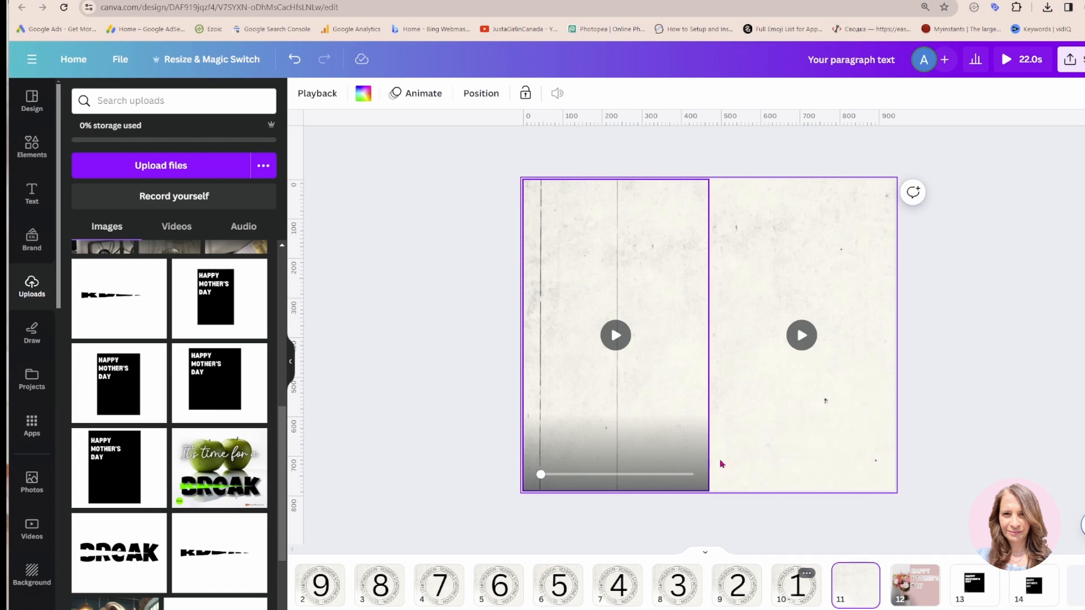
{"action": "left_click", "coordinate": [891, 598]}
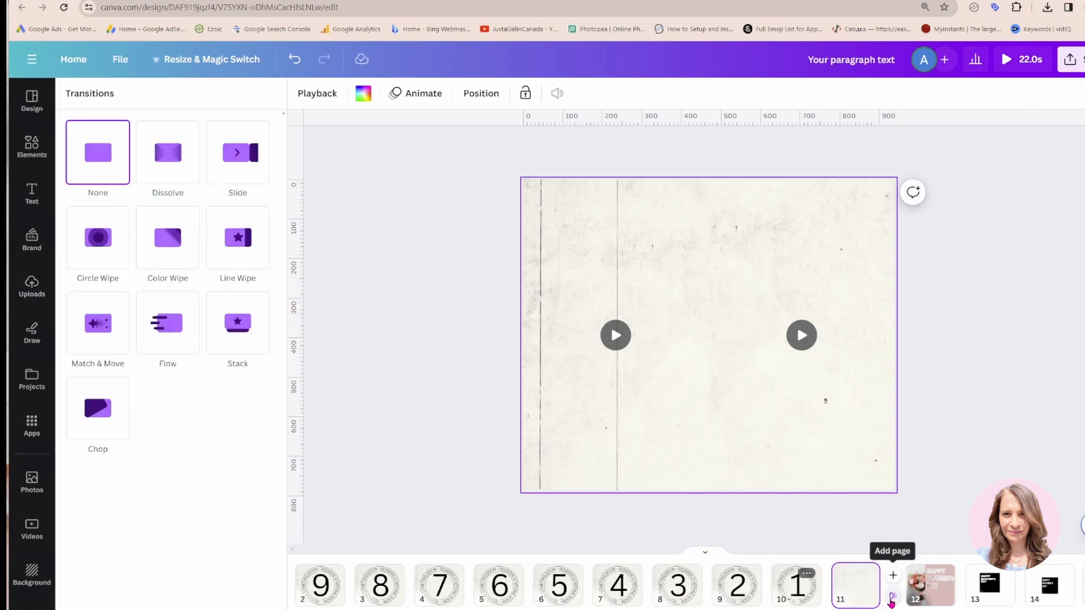
{"action": "left_click", "coordinate": [100, 329]}
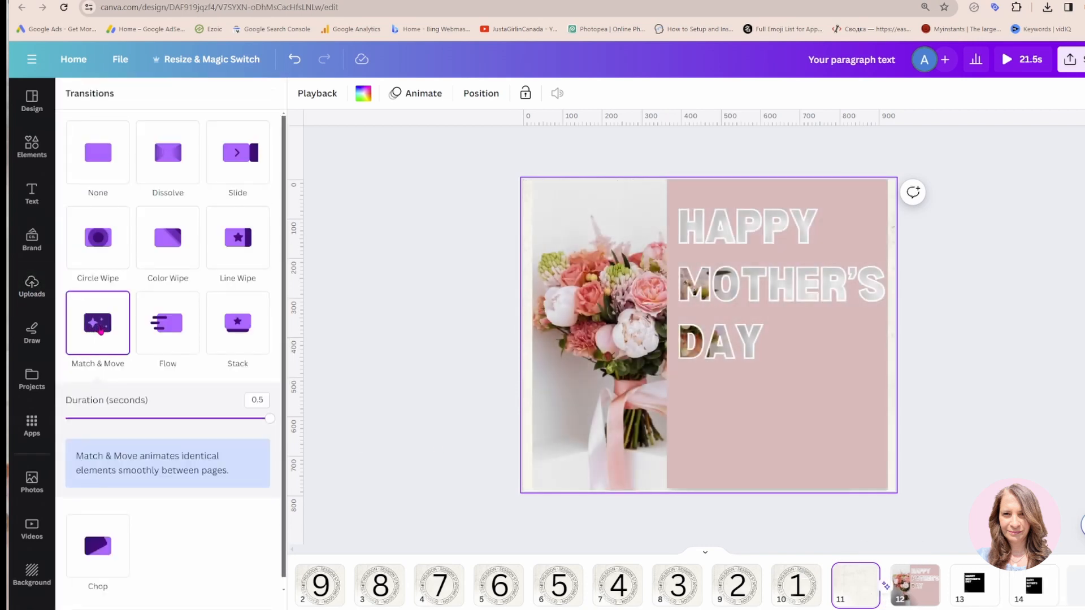
{"action": "mouse_move", "coordinate": [537, 481]}
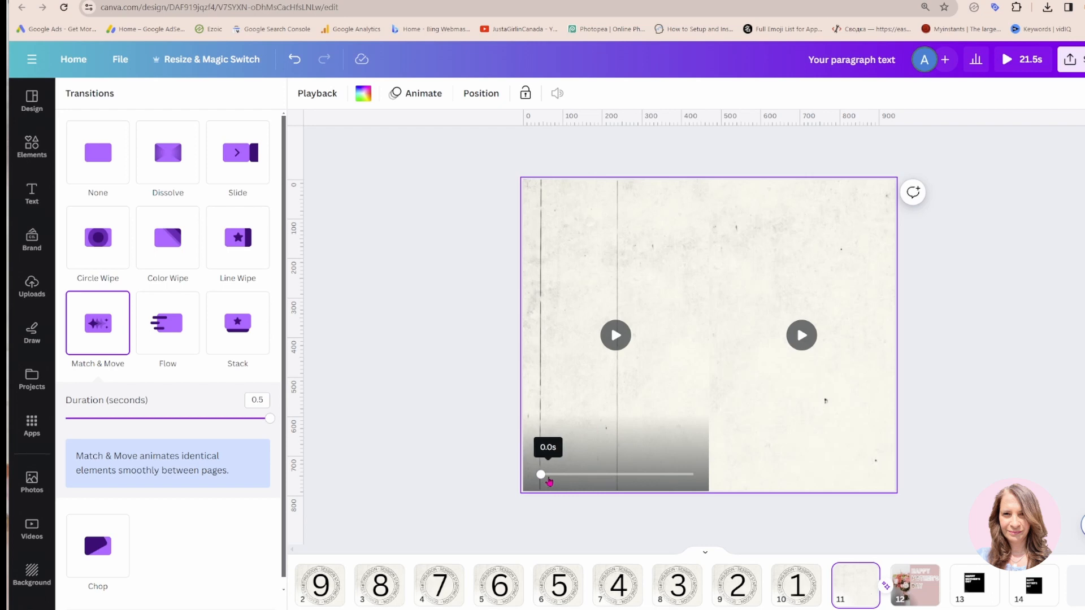
Delete the two leftover pages after page 12 that hold the black Happy Mother's Day squares
{"action": "left_click", "coordinate": [974, 585]}
{"action": "left_click", "coordinate": [871, 262]}
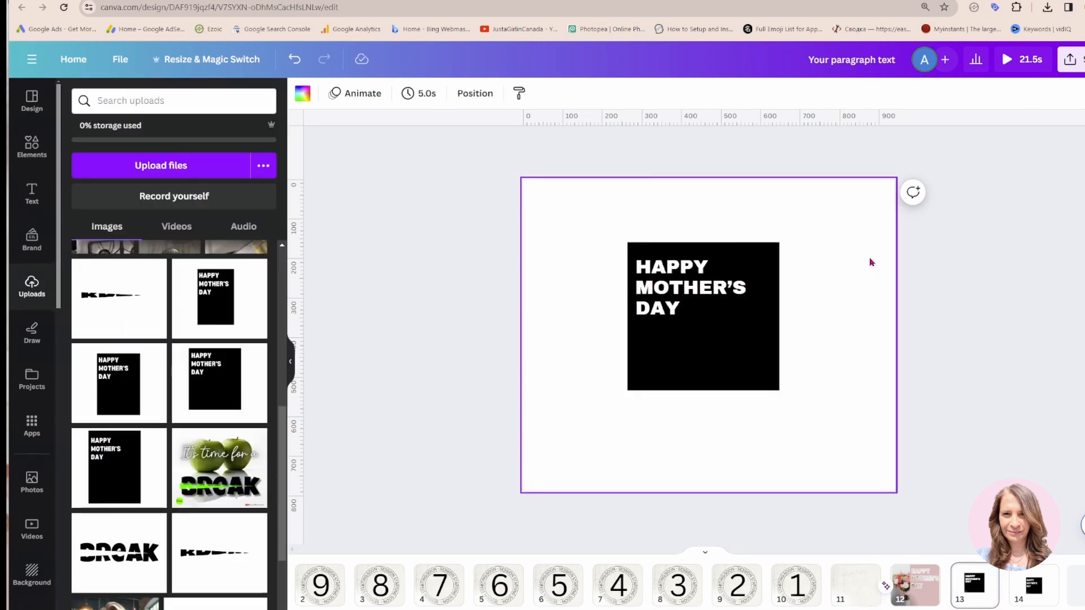
{"action": "left_click", "coordinate": [985, 573]}
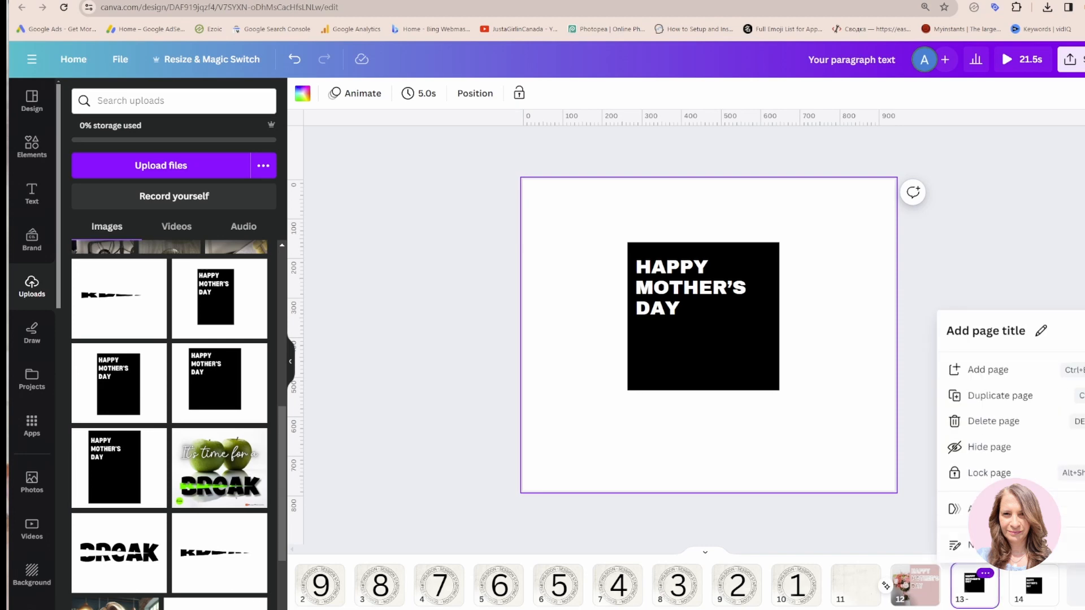
{"action": "left_click", "coordinate": [944, 420]}
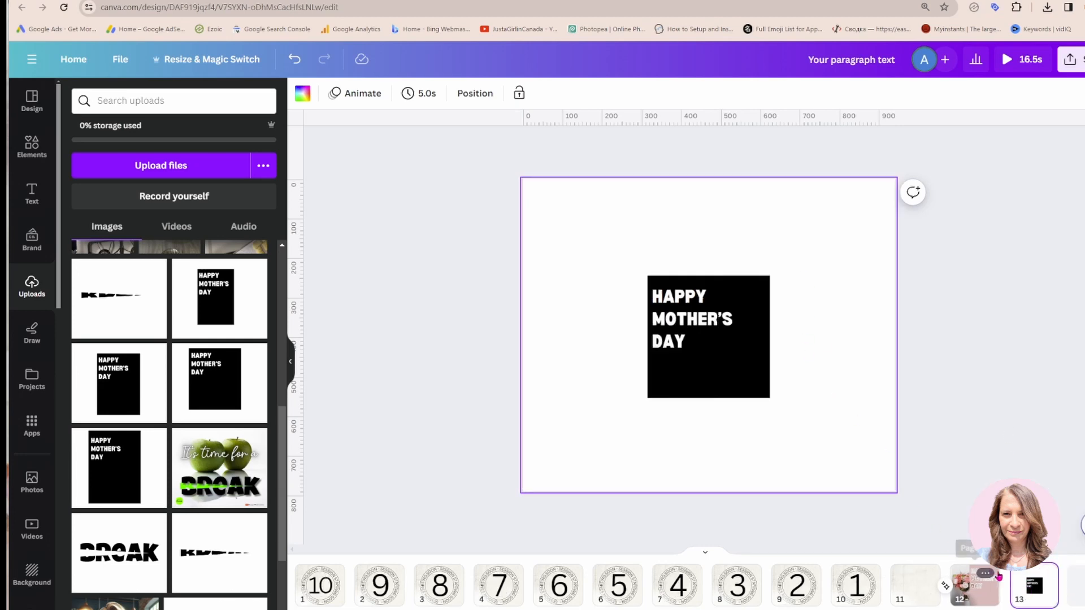
{"action": "left_click", "coordinate": [1044, 573]}
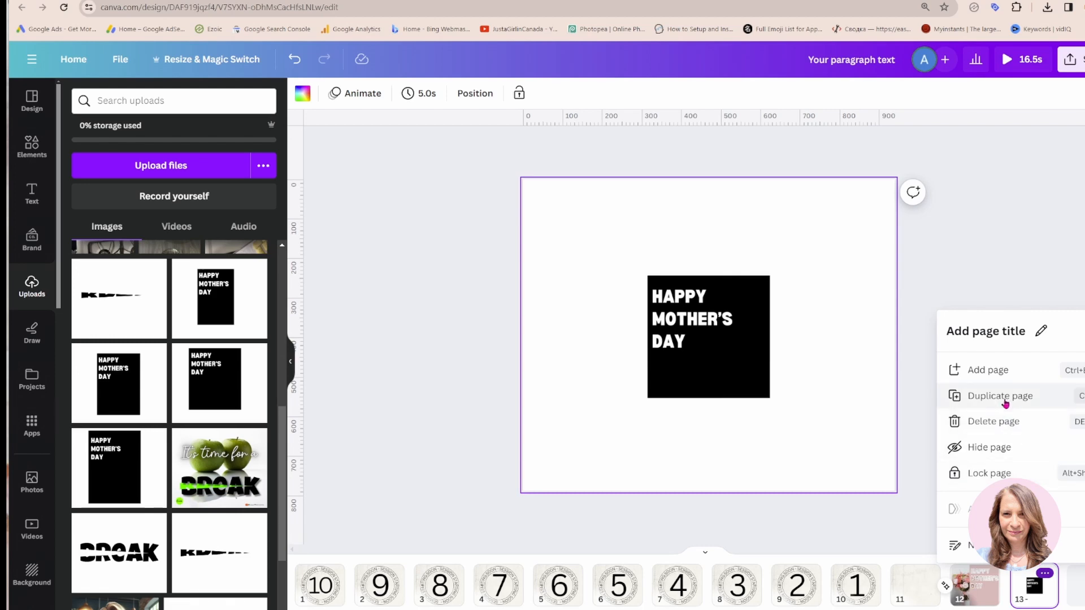
{"action": "left_click", "coordinate": [1002, 421]}
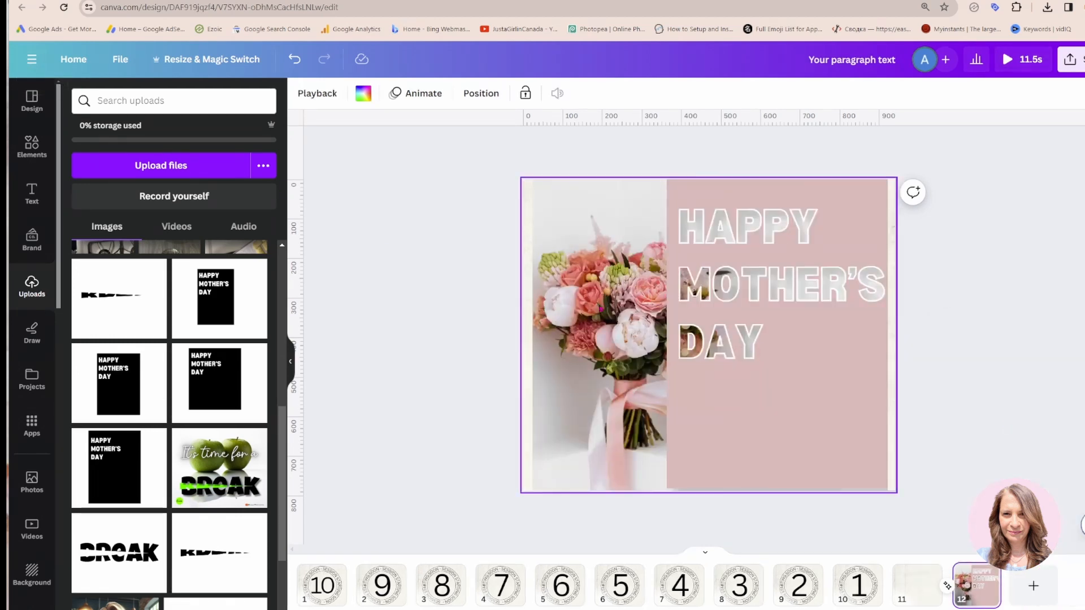
Show the page timings and extend pages 11 and 12 to 1.5 seconds each
{"action": "left_click", "coordinate": [925, 595]}
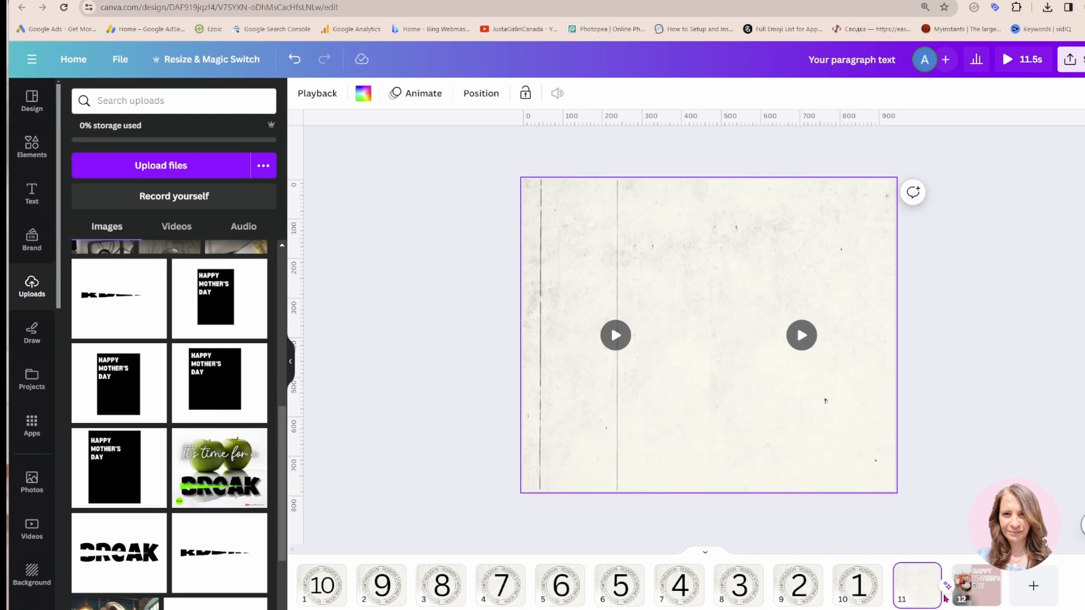
{"action": "mouse_move", "coordinate": [940, 600]}
{"action": "left_click", "coordinate": [378, 609]}
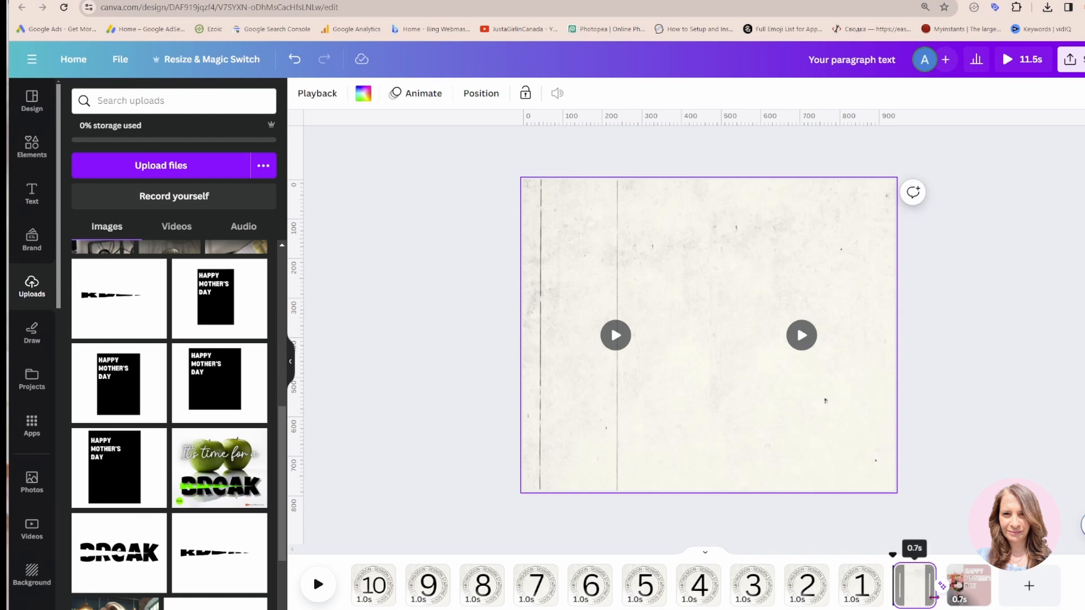
{"action": "left_click_drag", "start_coordinate": [934, 597], "coordinate": [947, 597]}
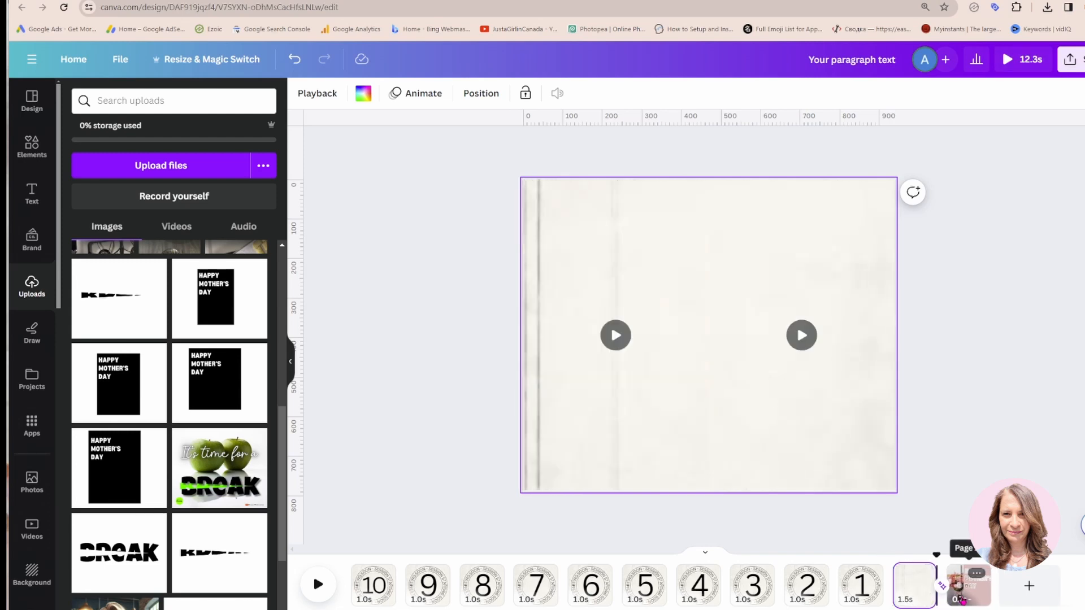
{"action": "left_click", "coordinate": [973, 585]}
{"action": "left_click_drag", "start_coordinate": [984, 592], "coordinate": [999, 590]}
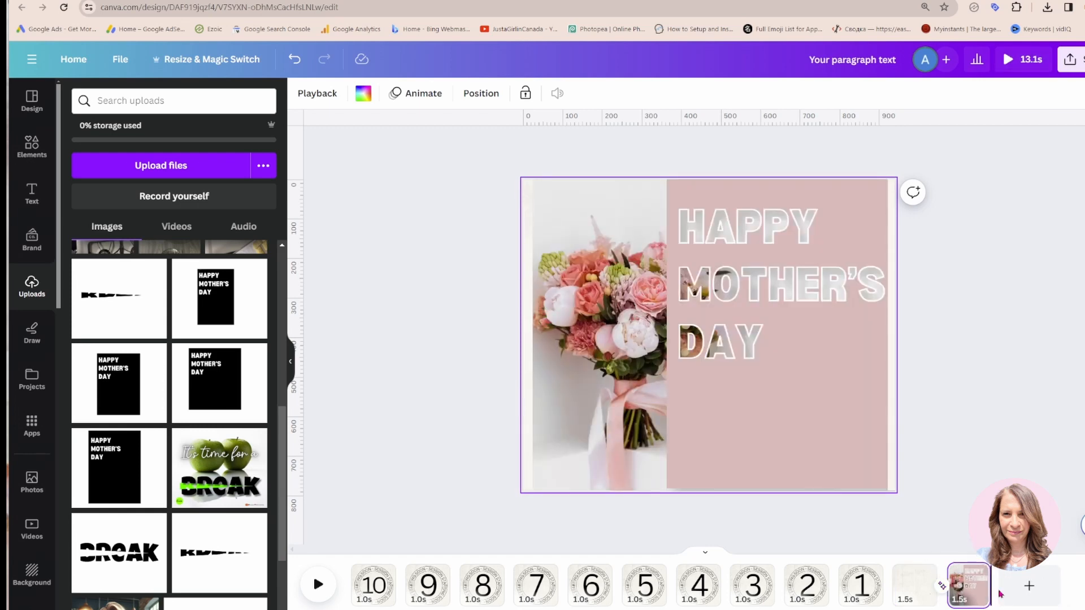
Lengthen the Match & Move transition between pages 11 and 12 to 0.89 seconds and play it back from the start of page 11
{"action": "left_click", "coordinate": [915, 598]}
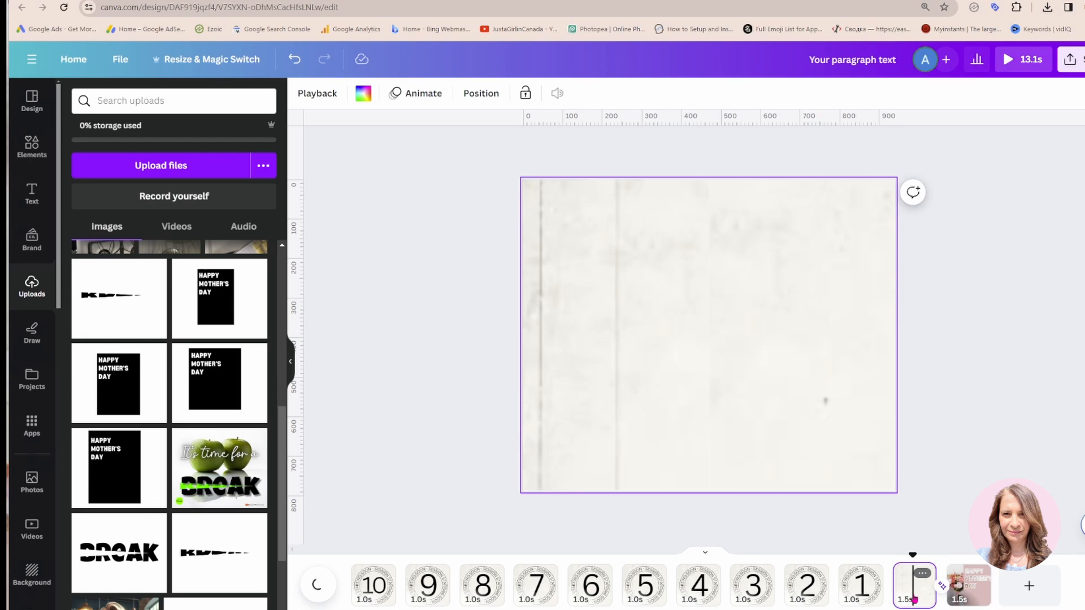
{"action": "left_click", "coordinate": [942, 587]}
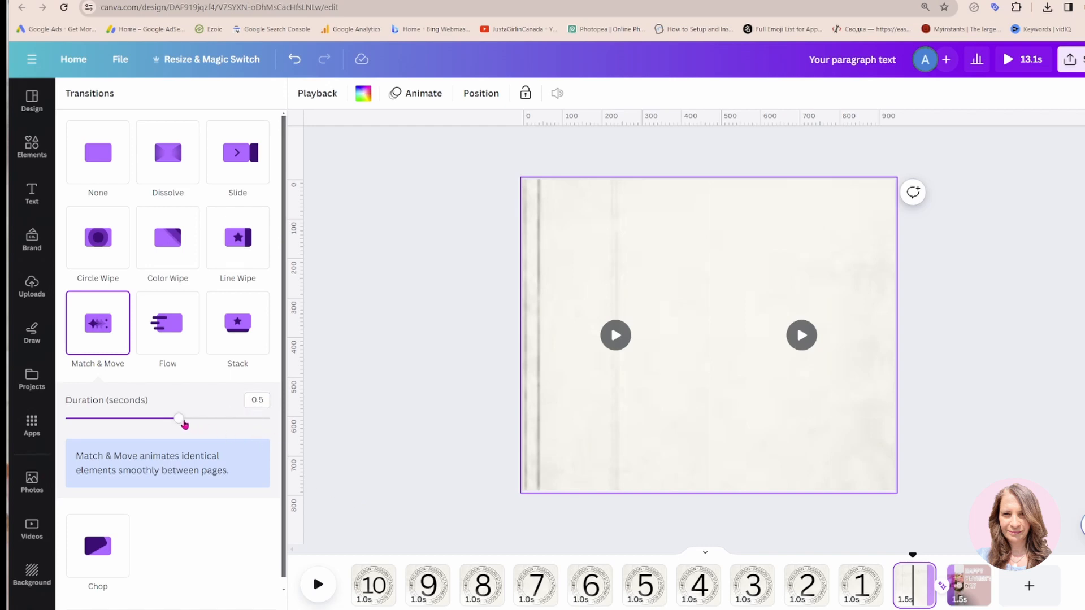
{"action": "left_click_drag", "start_coordinate": [178, 420], "coordinate": [270, 423]}
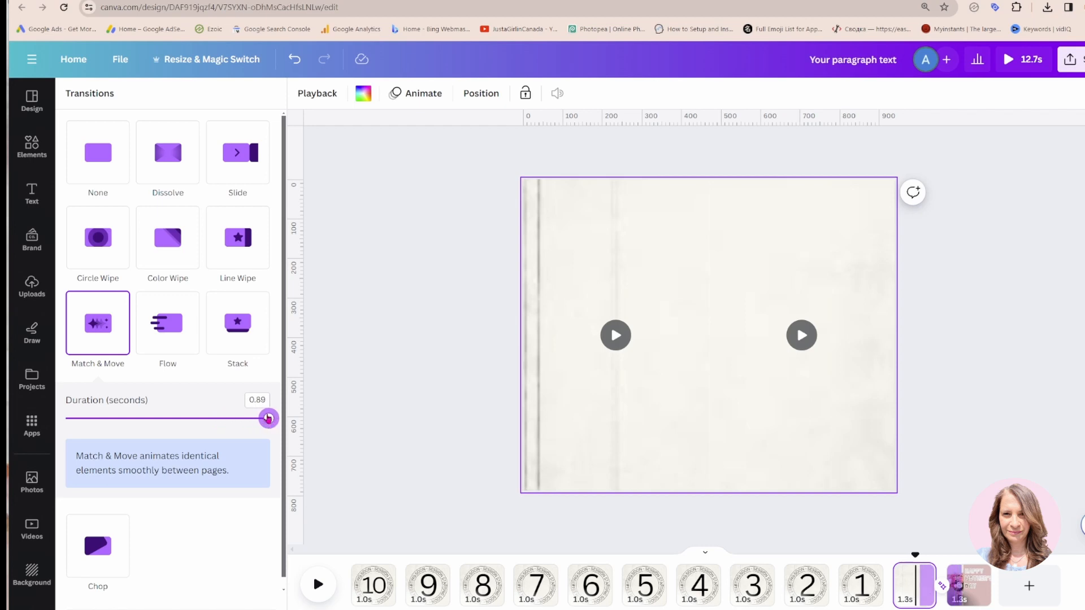
{"action": "left_click", "coordinate": [348, 419]}
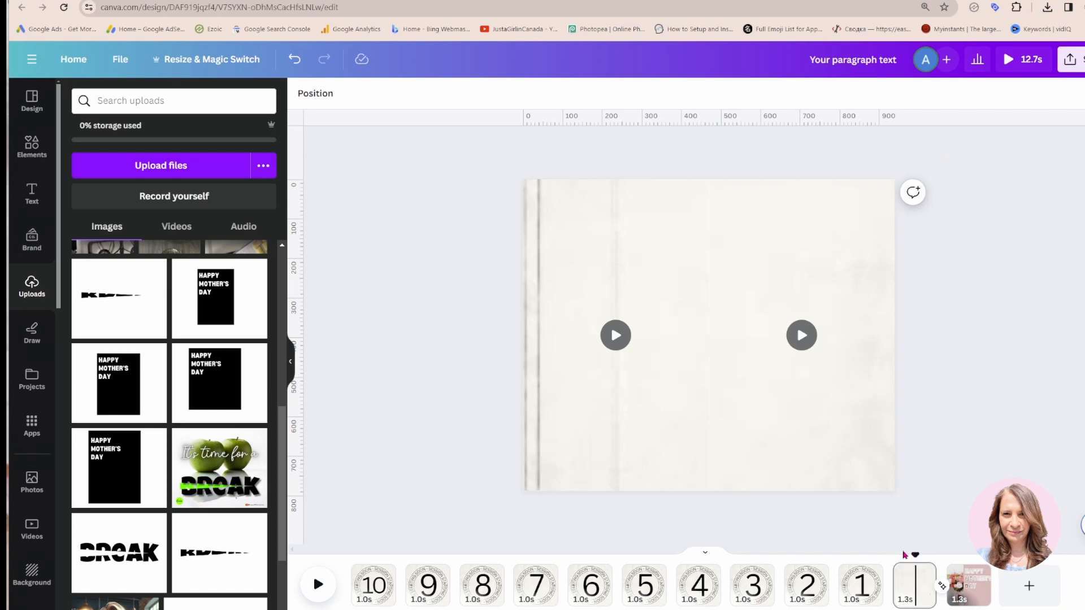
{"action": "left_click_drag", "start_coordinate": [915, 553], "coordinate": [894, 555]}
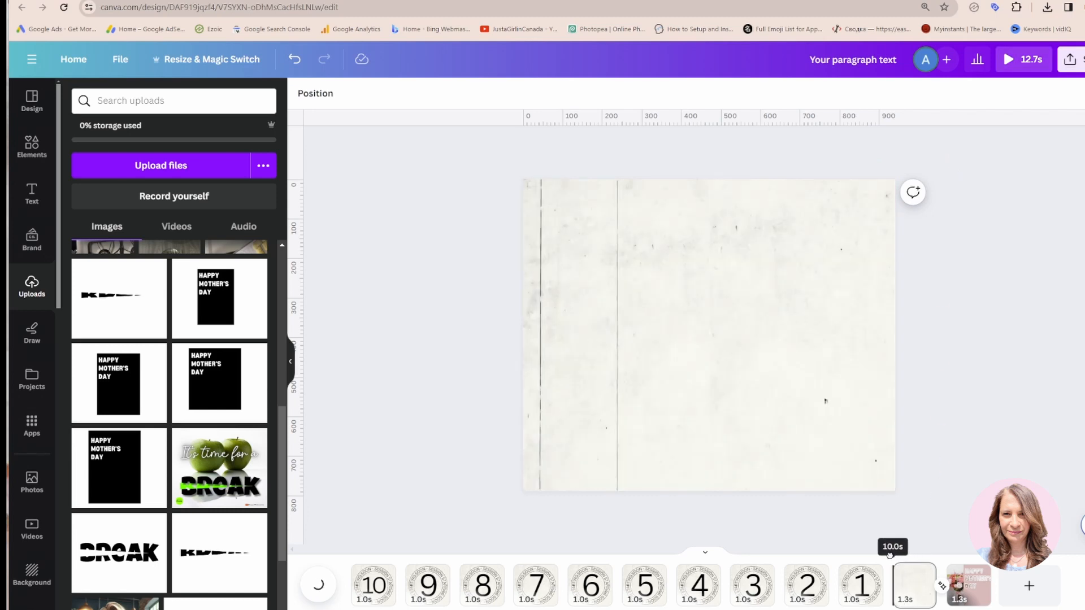
{"action": "left_click", "coordinate": [314, 597]}
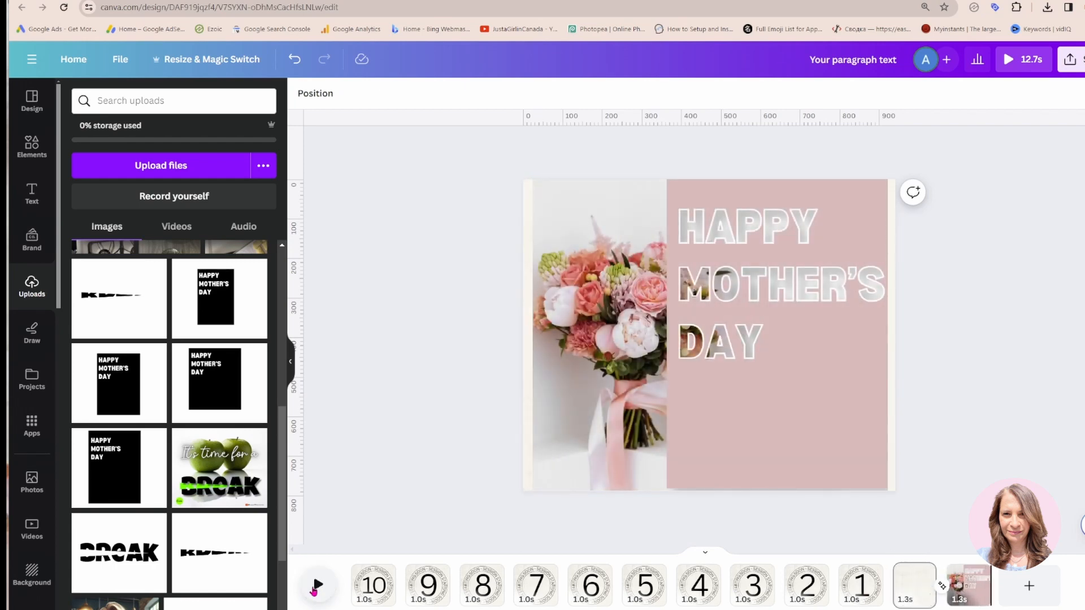
Give the hollow Happy Mother's Day text the Roll animation on enter, by character, and nudge the text slightly over the cut-out lettering
{"action": "left_click", "coordinate": [754, 240]}
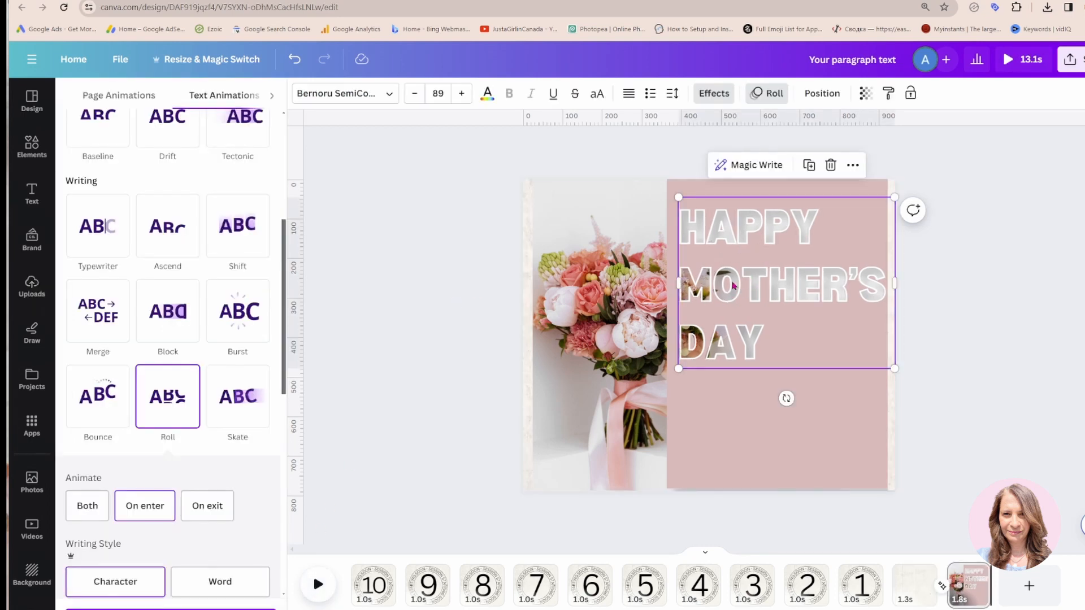
{"action": "mouse_move", "coordinate": [729, 276]}
{"action": "left_mouse_down"}
{"action": "mouse_move", "coordinate": [729, 352]}
{"action": "mouse_move", "coordinate": [718, 285]}
{"action": "mouse_move", "coordinate": [727, 274]}
{"action": "left_mouse_up"}
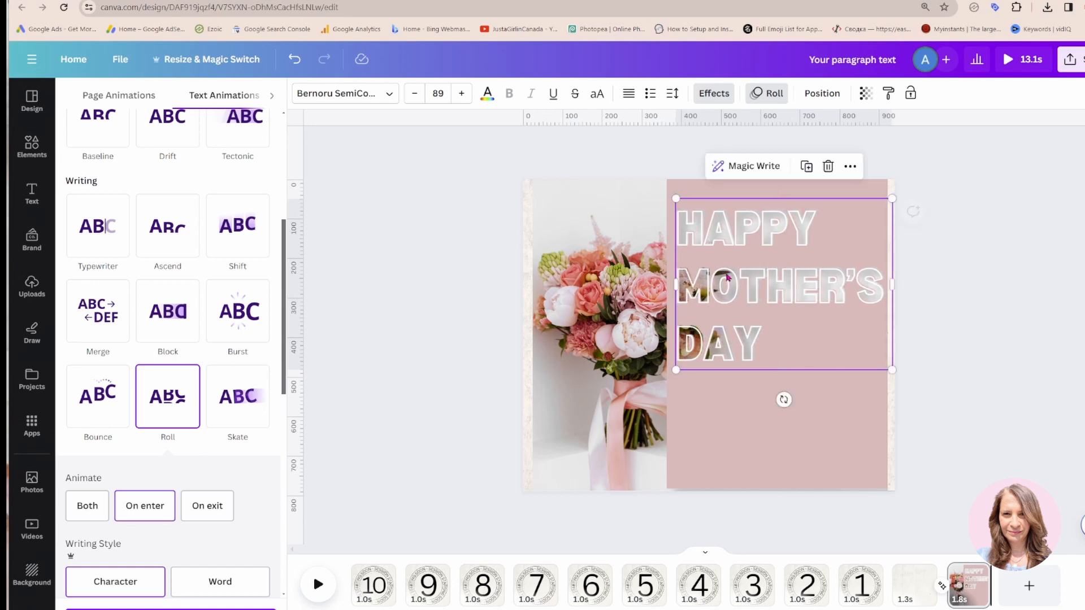
{"action": "left_click", "coordinate": [769, 93]}
{"action": "left_click", "coordinate": [769, 93]}
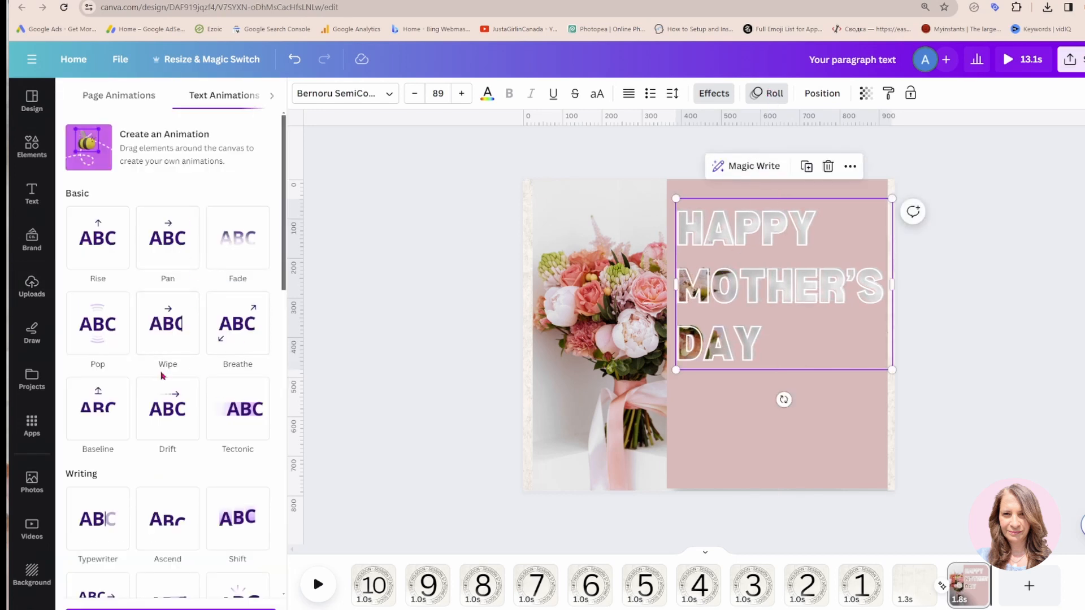
{"action": "scroll", "coordinate": [161, 433], "scroll_direction": "down", "scroll_amount": 2}
{"action": "scroll", "coordinate": [198, 336], "scroll_direction": "down", "scroll_amount": 5}
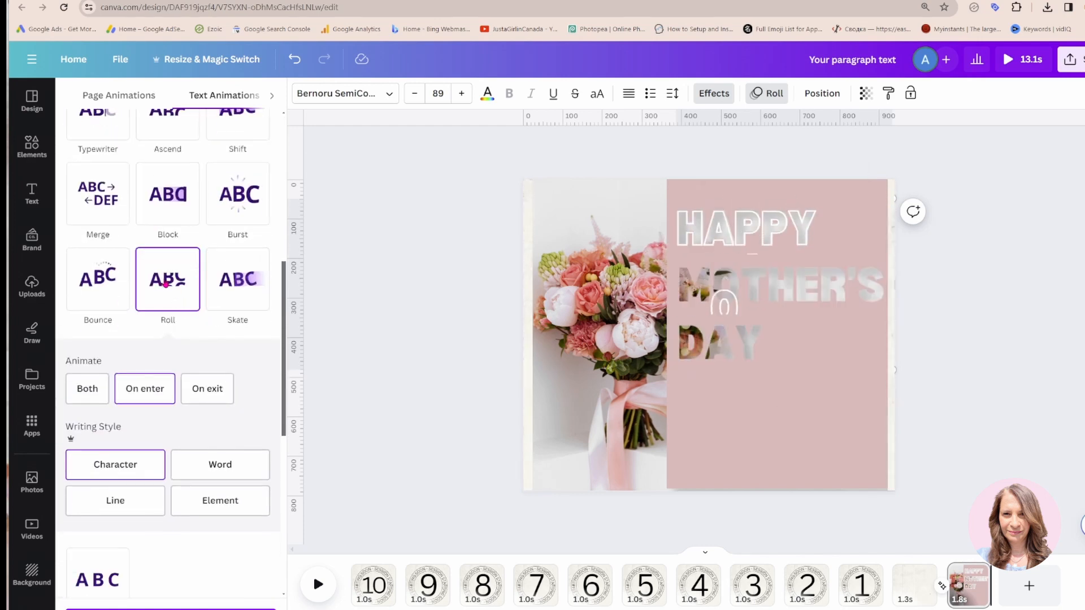
{"action": "left_click", "coordinate": [433, 303]}
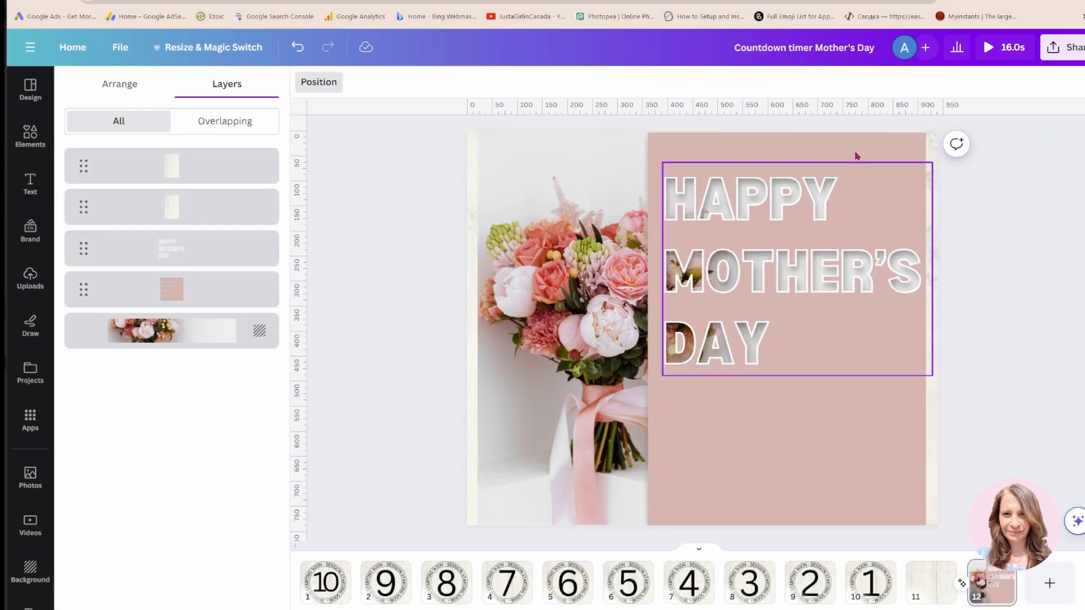
Play the whole countdown design from page 1 in the full preview
{"action": "left_click", "coordinate": [988, 49]}
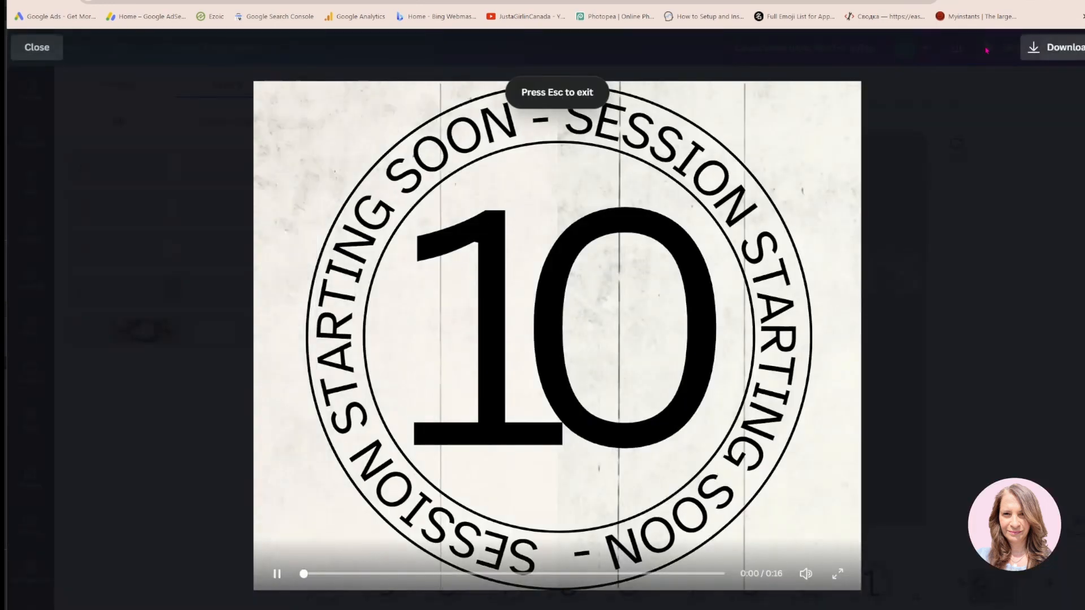